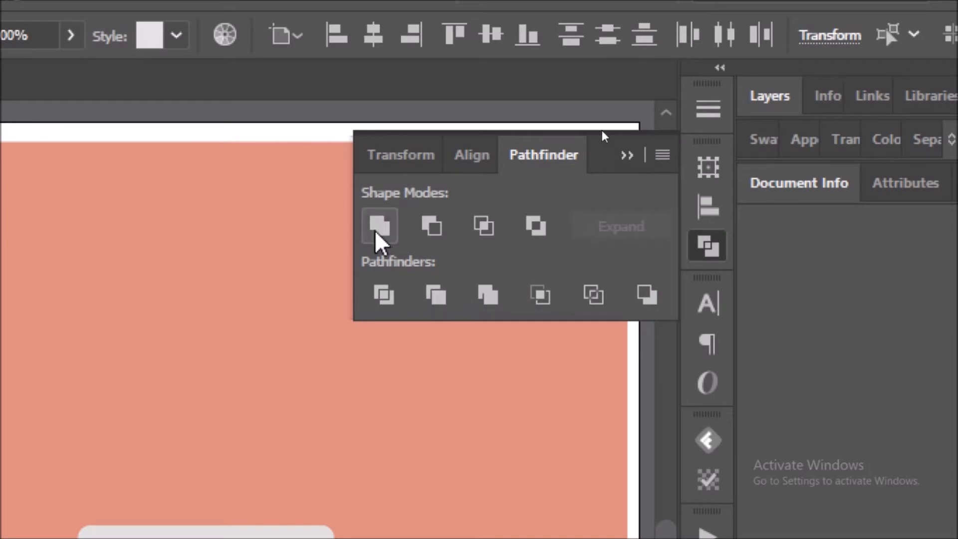
- Divide the pink drink and the ice cubes where they overlap, and ungroup the resulting pieces
{"action": "left_click", "coordinate": [376, 300]}
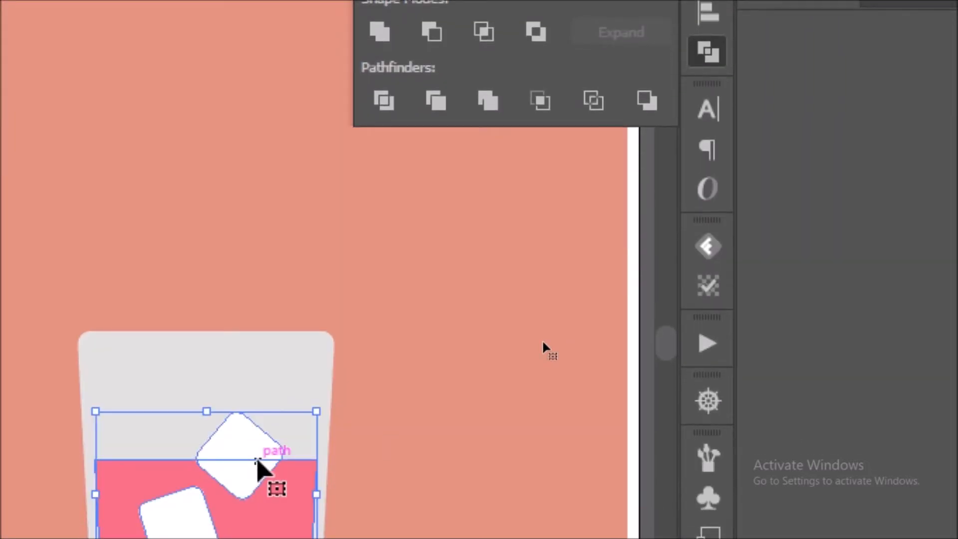
{"action": "right_click", "coordinate": [257, 460]}
{"action": "left_click", "coordinate": [447, 245]}
{"action": "left_click", "coordinate": [368, 488]}
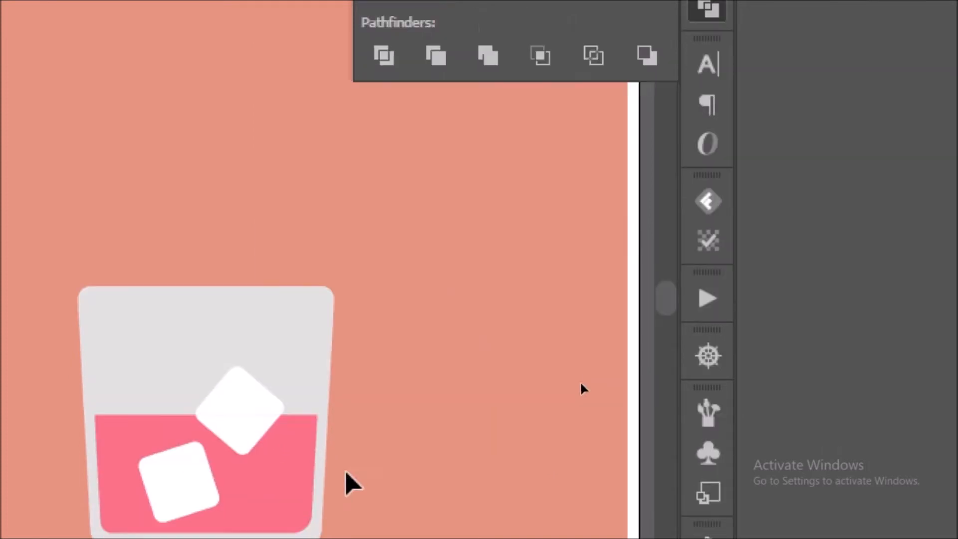
- Check that the submerged ice pieces can be selected separately from the drink
{"action": "left_click", "coordinate": [236, 485]}
{"action": "left_click", "coordinate": [148, 467], "text": "shift"}
{"action": "left_click", "coordinate": [578, 441]}
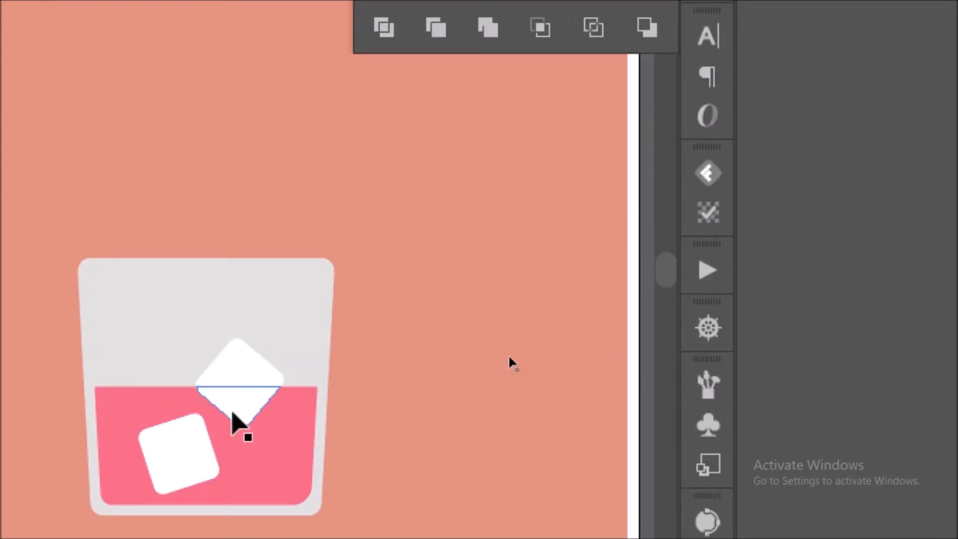
{"action": "left_click", "coordinate": [180, 445]}
{"action": "left_click", "coordinate": [244, 422], "text": "shift"}
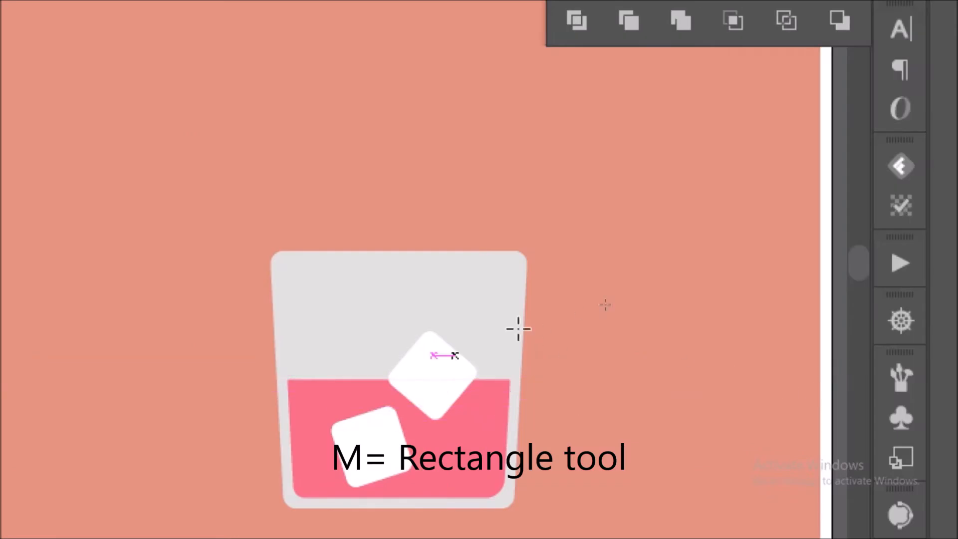
- Draw a tall, narrow white rectangle to the right of the glass and place a duplicate farther right
{"action": "mouse_move", "coordinate": [569, 239]}
{"action": "left_mouse_down"}
{"action": "mouse_move", "coordinate": [667, 445]}
{"action": "mouse_move", "coordinate": [605, 391]}
{"action": "left_mouse_up"}
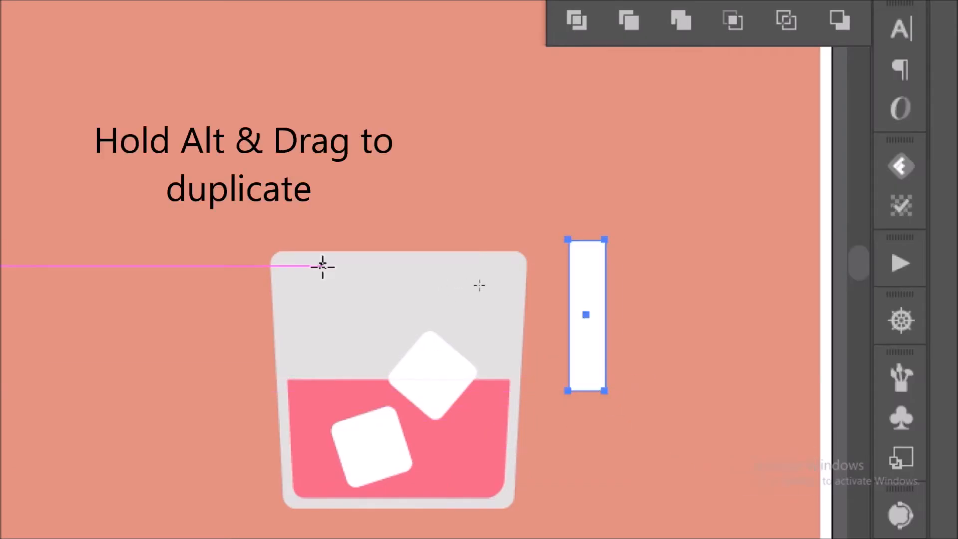
{"action": "left_click_drag", "start_coordinate": [605, 349], "coordinate": [766, 359]}
{"action": "left_click", "coordinate": [589, 370], "text": "shift"}
{"action": "key", "text": "ctrl+shift+a"}
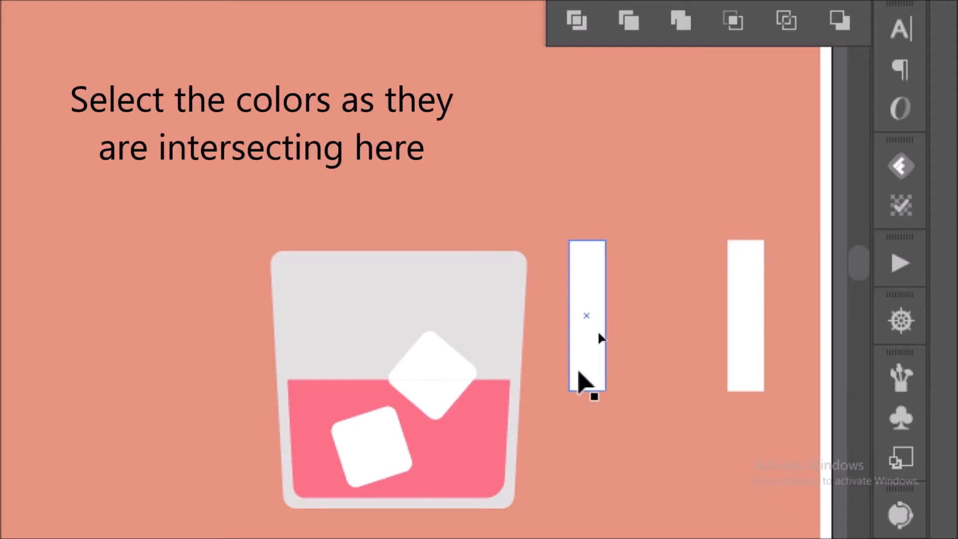
- Fill the rectangle nearest the glass with the drink's pink and the far one with the ice cube's white
{"action": "left_click", "coordinate": [569, 361]}
{"action": "key", "text": "i"}
{"action": "left_click", "coordinate": [461, 460]}
{"action": "key", "text": "v"}
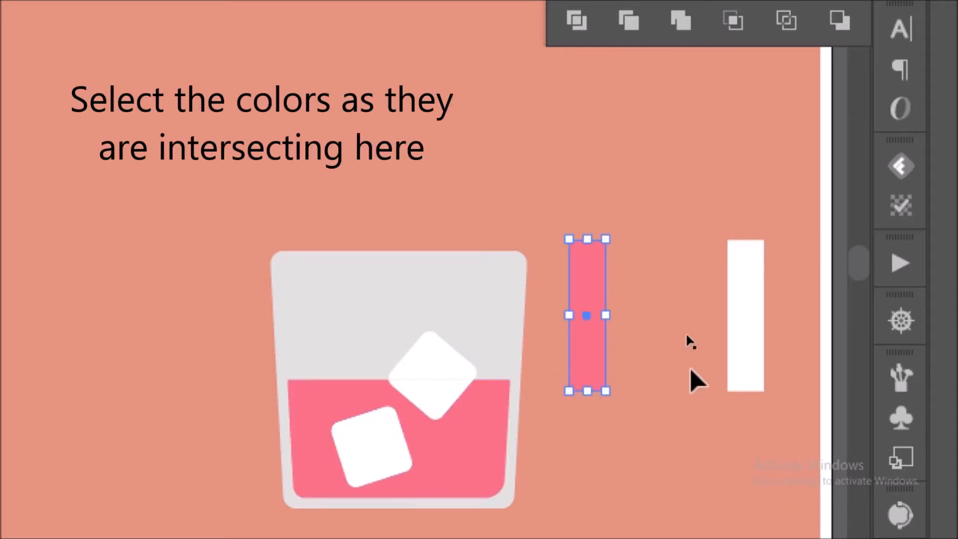
{"action": "left_click", "coordinate": [738, 365]}
{"action": "key", "text": "i"}
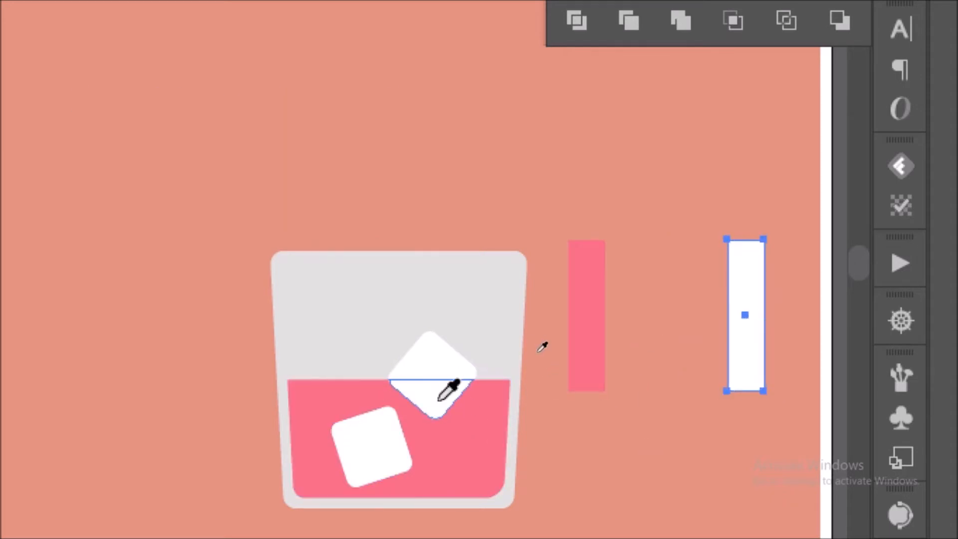
{"action": "key", "text": "v"}
- Blend the pink and white rectangles with Specified Steps spacing to produce one intermediate light pink rectangle
{"action": "left_click", "coordinate": [572, 378], "text": "shift"}
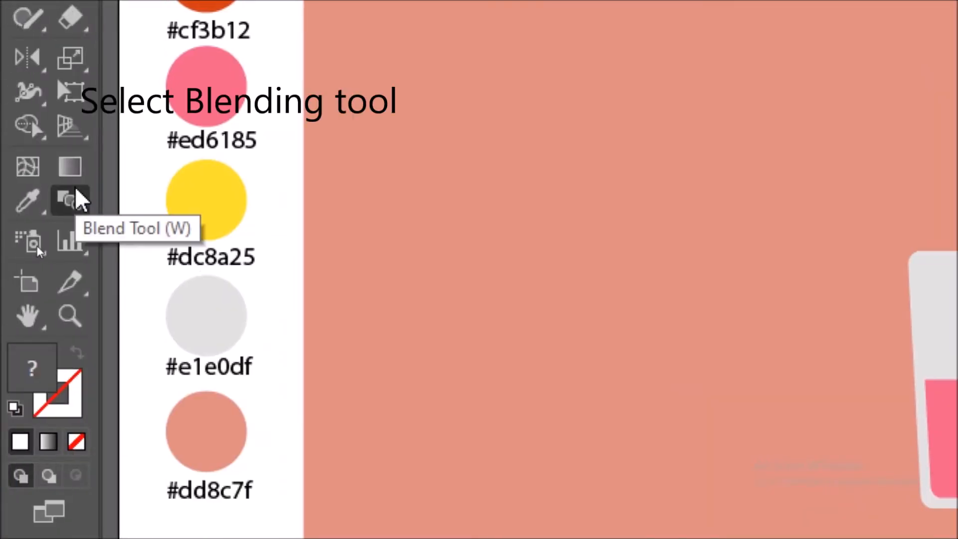
{"action": "left_click", "coordinate": [82, 195]}
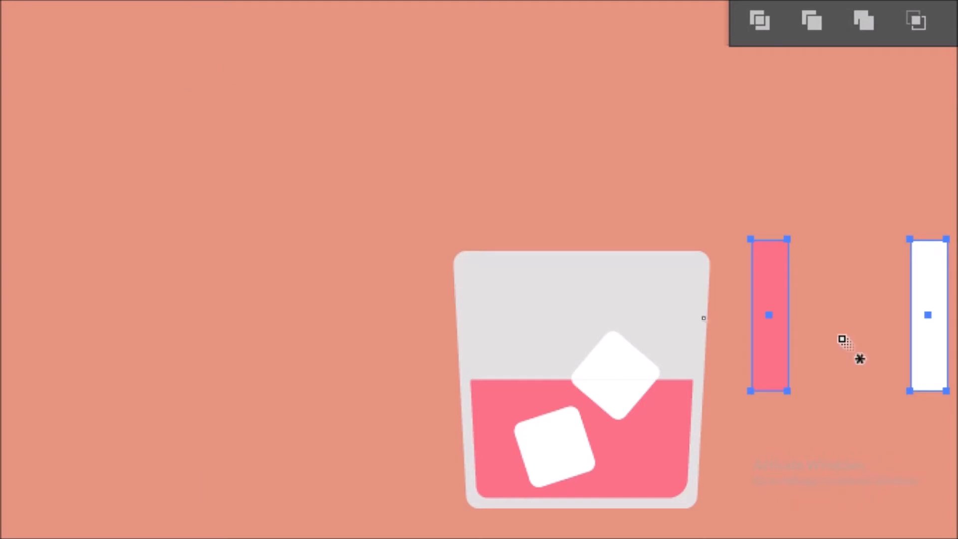
{"action": "left_click", "coordinate": [818, 367]}
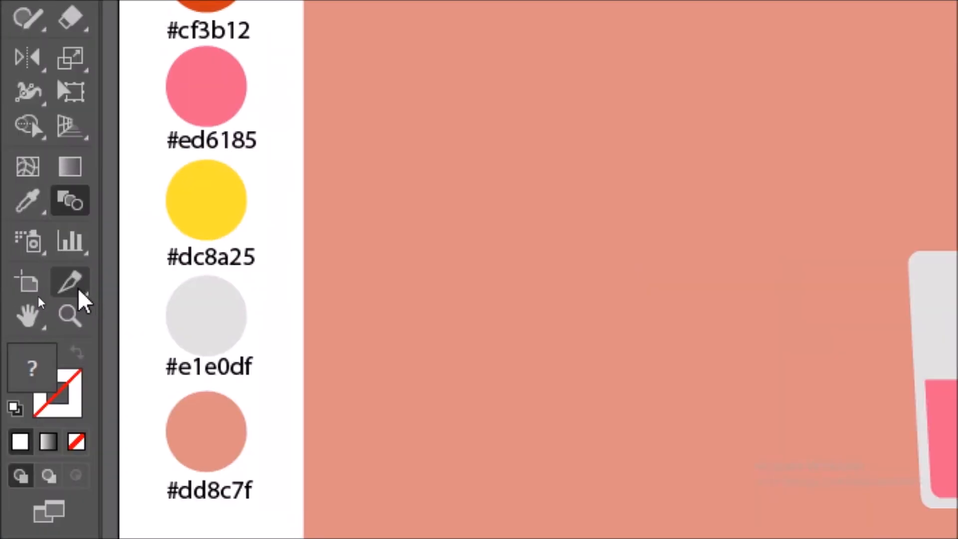
{"action": "double_click", "coordinate": [80, 202]}
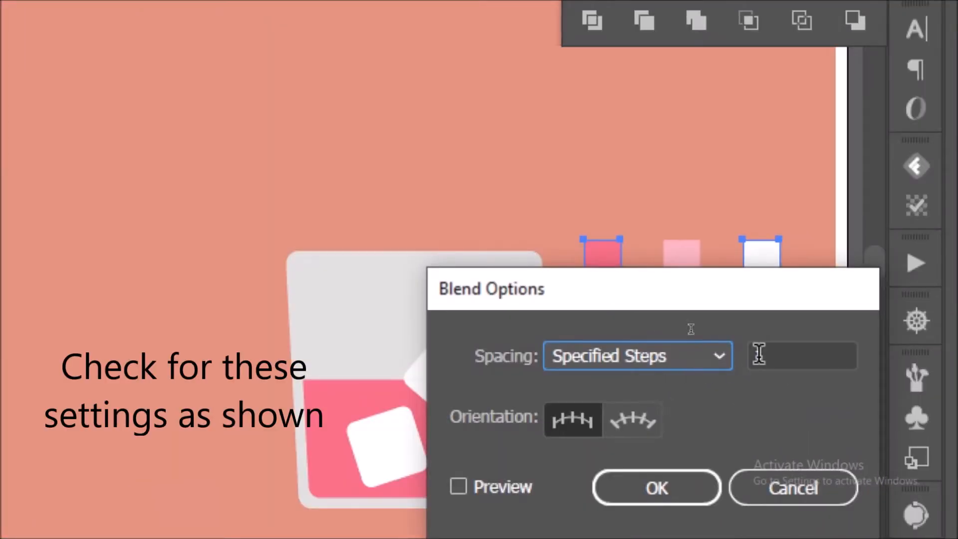
{"action": "left_click", "coordinate": [652, 503]}
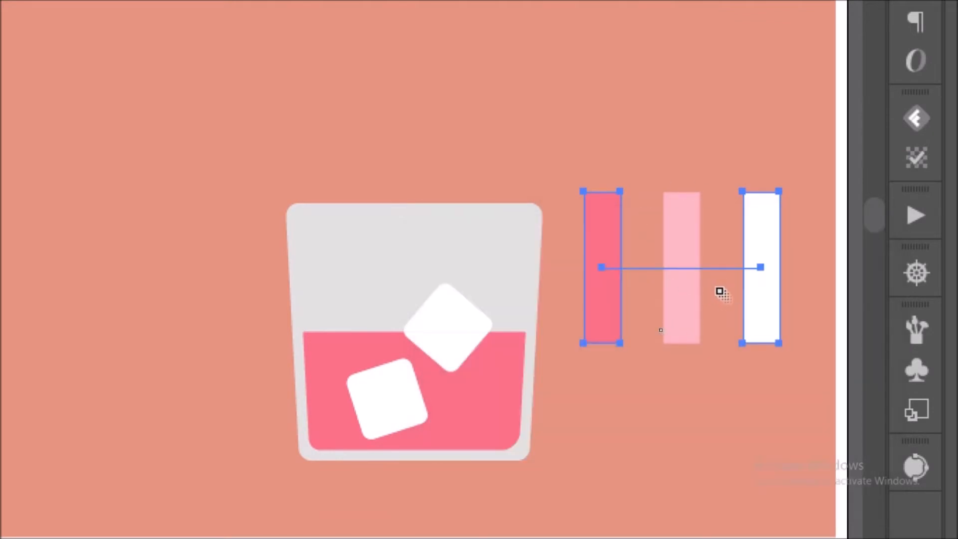
- Recolor both submerged ice pieces with the light pink from the middle of the blend
{"action": "key", "text": "v"}
{"action": "left_click", "coordinate": [417, 394]}
{"action": "left_click", "coordinate": [458, 361], "text": "shift"}
{"action": "key", "text": "i"}
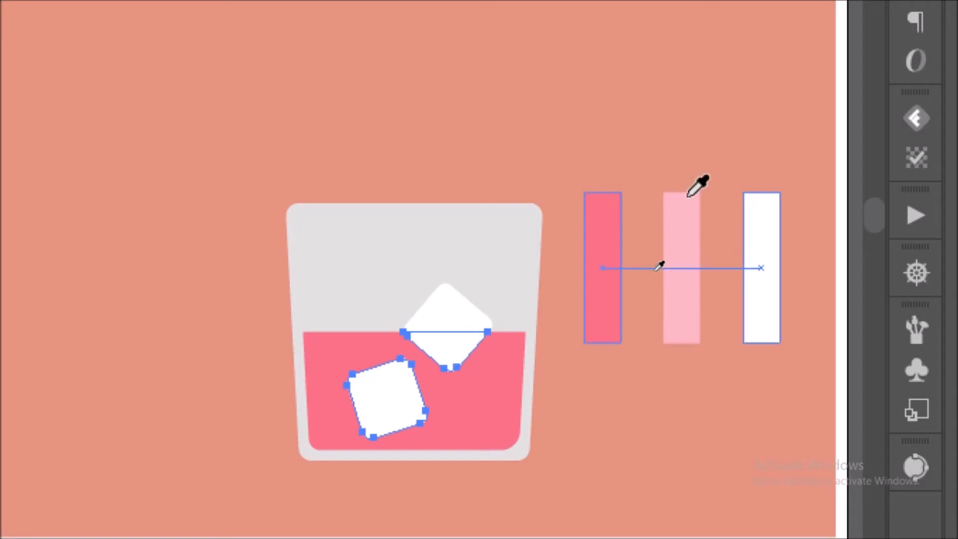
{"action": "left_click", "coordinate": [690, 220]}
{"action": "key", "text": "v"}
{"action": "left_click", "coordinate": [147, 271]}
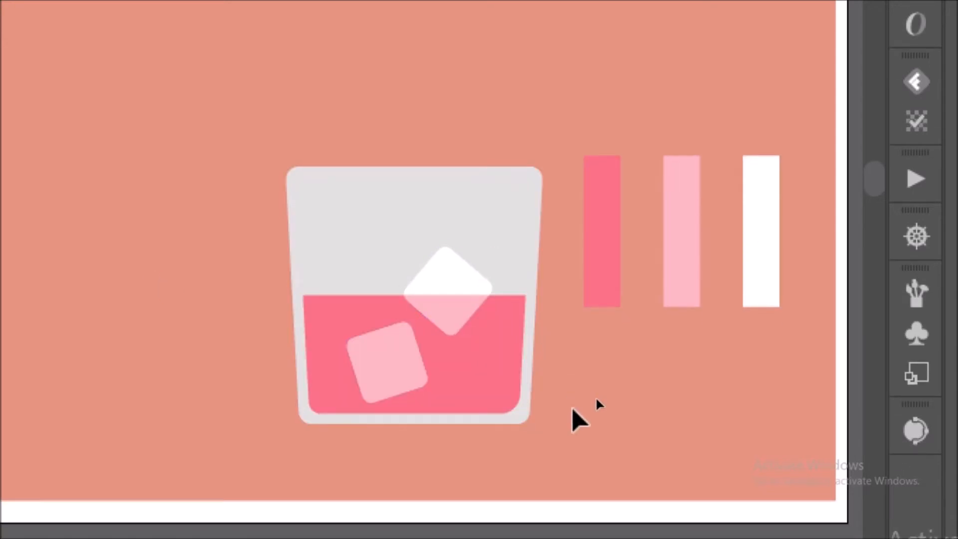
{"action": "left_click", "coordinate": [444, 325]}
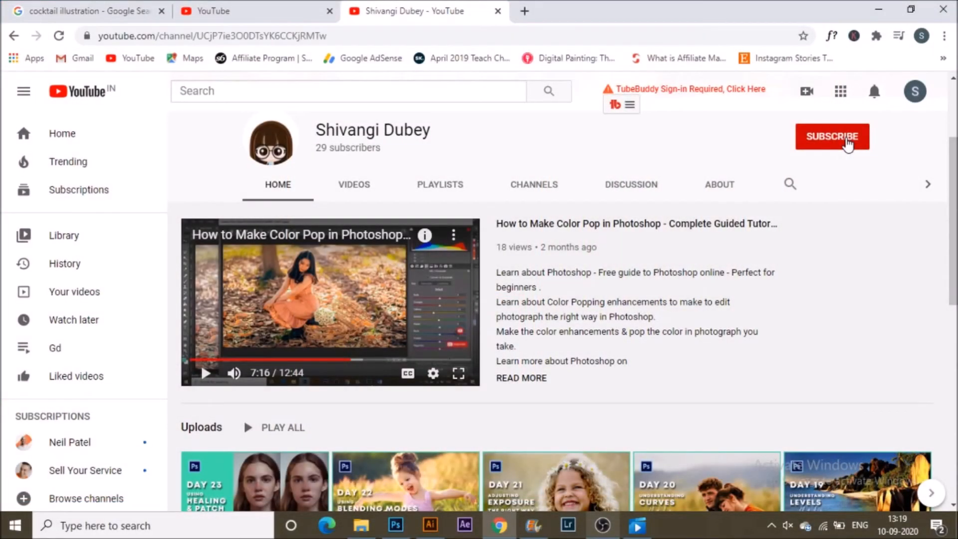
- Switch to the YouTube channel in the browser and subscribe with all notifications enabled
{"action": "left_click", "coordinate": [849, 143]}
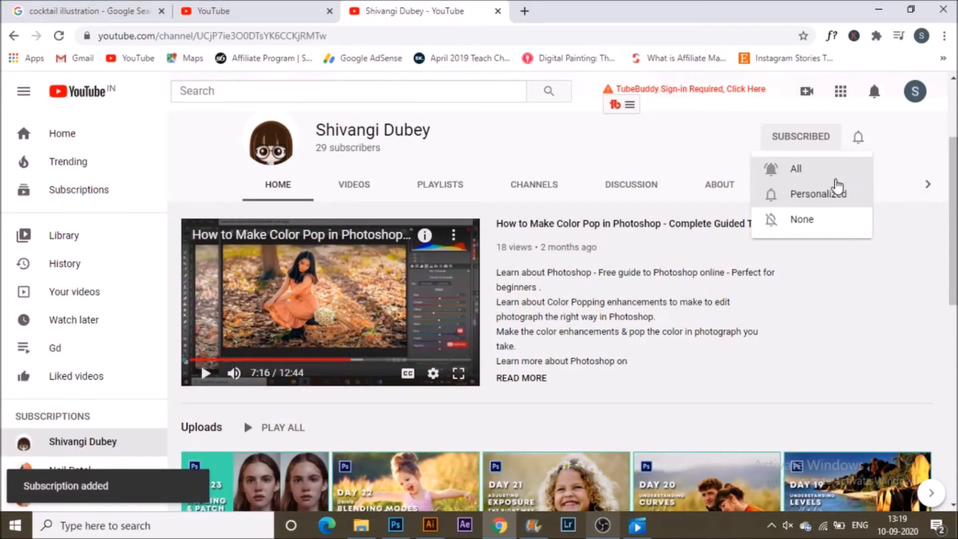
{"action": "left_click", "coordinate": [843, 170]}
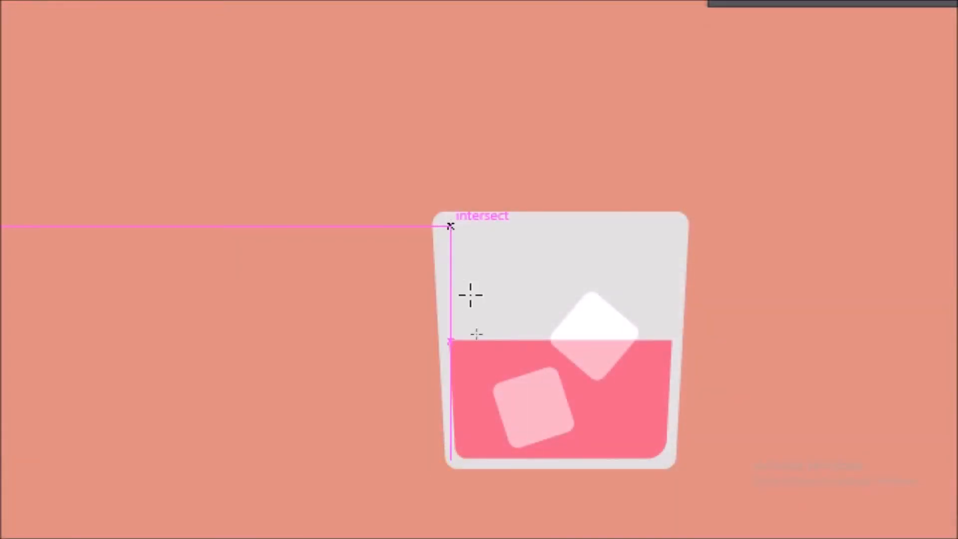
- Draw a thin vertical straw inside the glass's left edge and fill it with the orange-red #cf3b12 palette swatch
{"action": "left_click_drag", "start_coordinate": [450, 226], "coordinate": [456, 465]}
{"action": "key", "text": "i"}
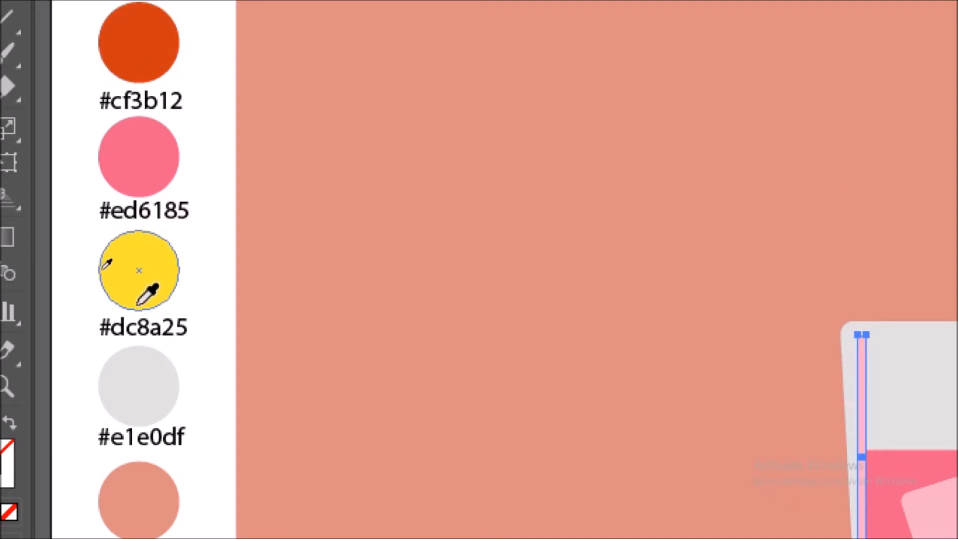
{"action": "left_click", "coordinate": [138, 45]}
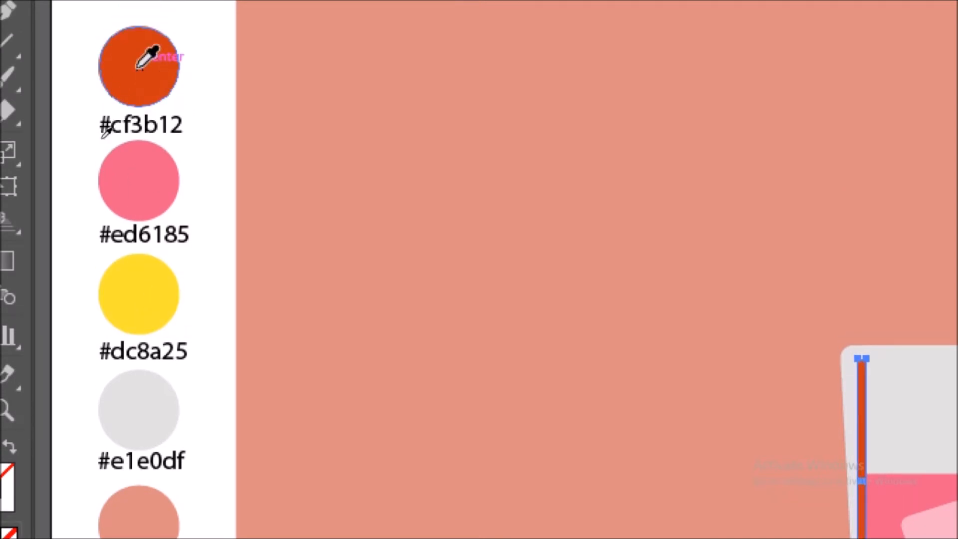
{"action": "key", "text": "v"}
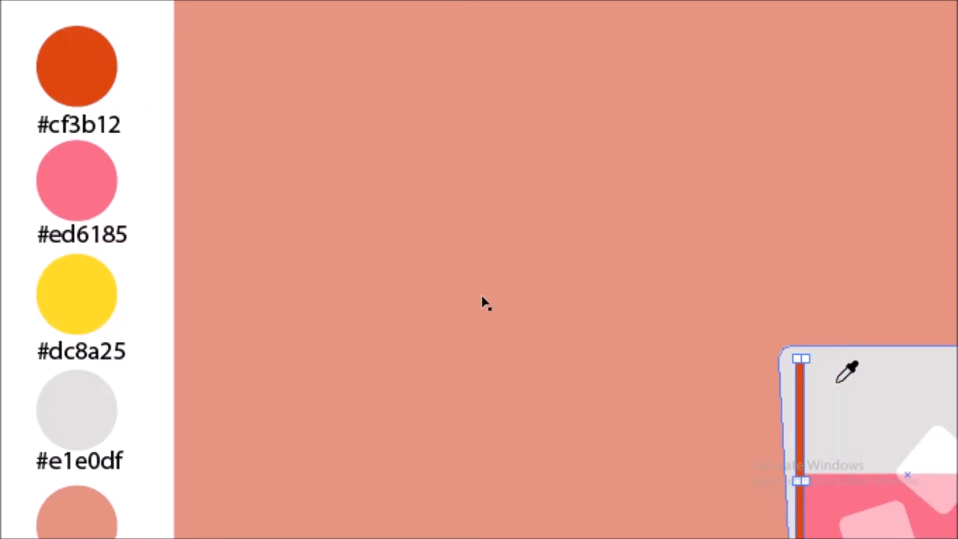
- Tilt the straw to the left and reposition it so its upper end rises above the rim and its lower end sits in the drink
{"action": "left_click_drag", "start_coordinate": [524, 295], "coordinate": [509, 295]}
{"action": "left_click_drag", "start_coordinate": [508, 384], "coordinate": [495, 295]}
{"action": "left_click_drag", "start_coordinate": [511, 424], "coordinate": [529, 422]}
{"action": "left_click_drag", "start_coordinate": [517, 365], "coordinate": [531, 394]}
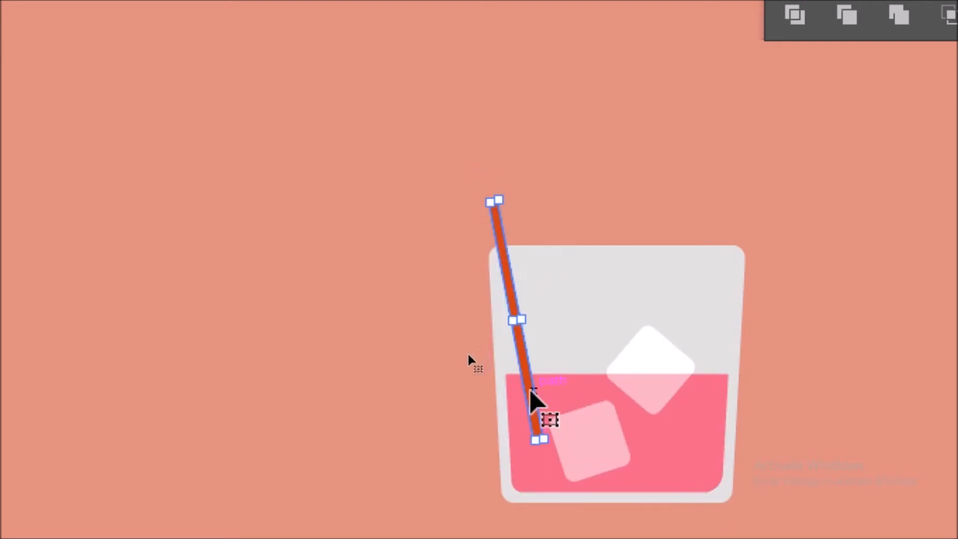
{"action": "left_click", "coordinate": [454, 440]}
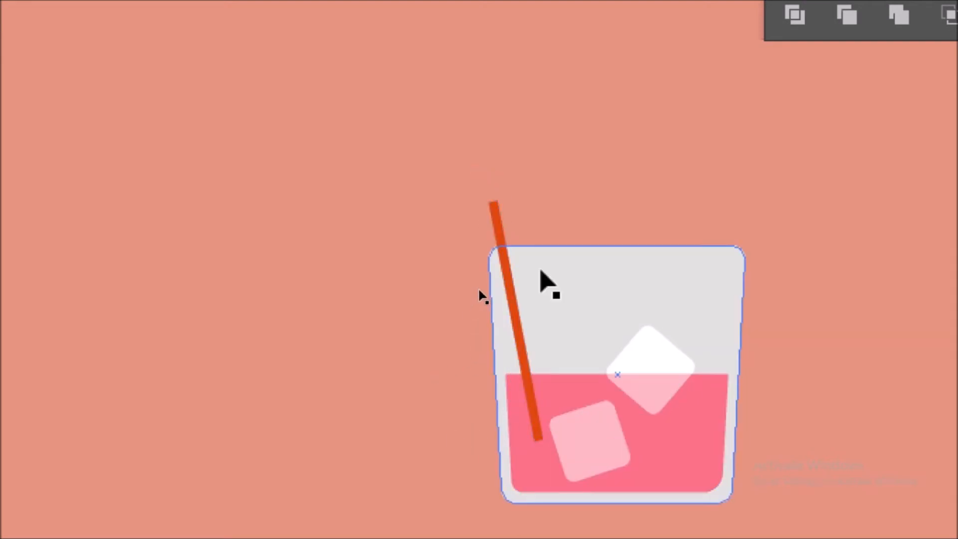
- Try to divide the straw where it enters the pink drink
{"action": "left_click", "coordinate": [562, 402]}
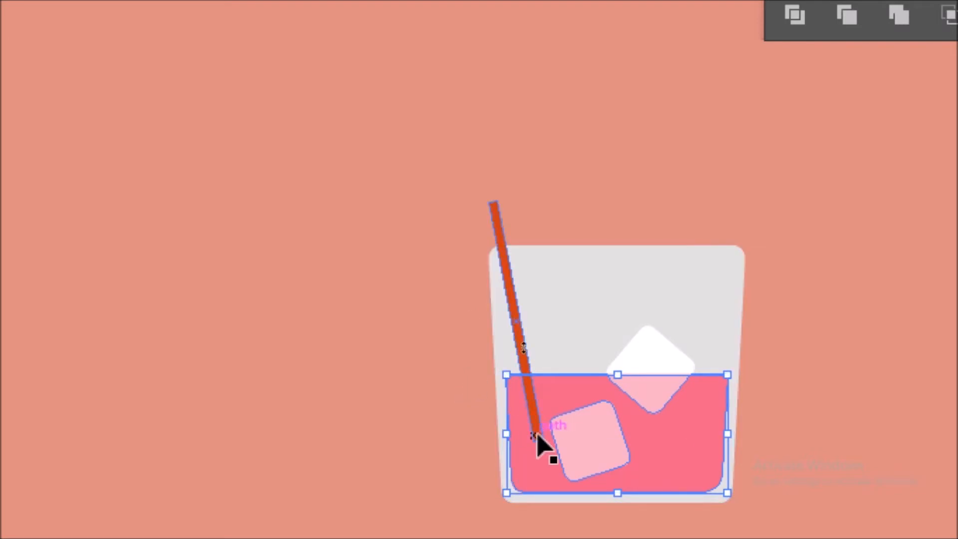
{"action": "left_click", "coordinate": [531, 416]}
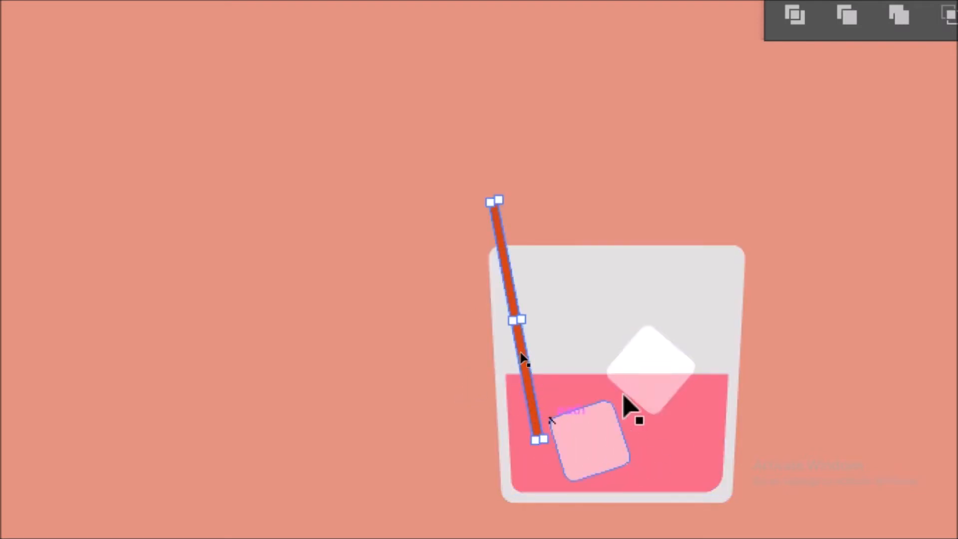
{"action": "left_click", "coordinate": [585, 391], "text": "shift"}
{"action": "left_click", "coordinate": [776, 141]}
{"action": "left_click", "coordinate": [749, 501]}
{"action": "scroll", "coordinate": [519, 464], "scroll_direction": "down", "scroll_amount": 1}
{"action": "scroll", "coordinate": [482, 439], "scroll_direction": "down", "scroll_amount": 1}
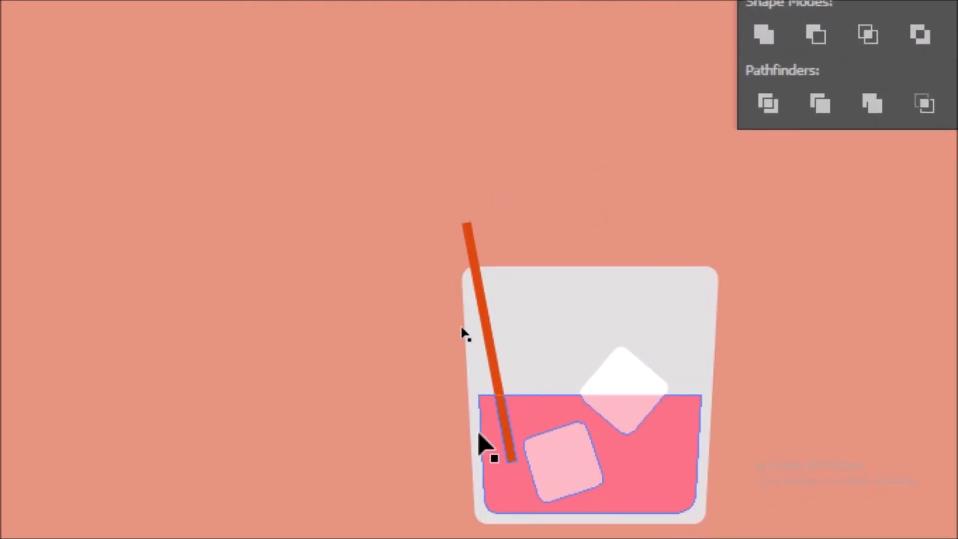
{"action": "left_click", "coordinate": [509, 425]}
{"action": "right_click", "coordinate": [507, 420]}
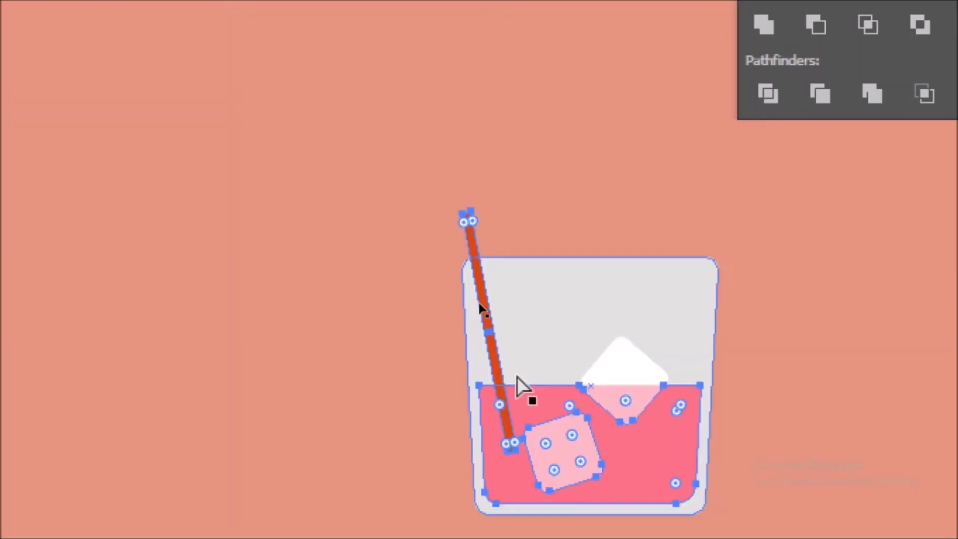
{"action": "right_click", "coordinate": [489, 411]}
{"action": "left_click", "coordinate": [368, 436]}
{"action": "left_click", "coordinate": [548, 406]}
- Divide the straw and the pink drink along their overlap
{"action": "left_click", "coordinate": [509, 435]}
{"action": "left_click", "coordinate": [537, 396], "text": "shift"}
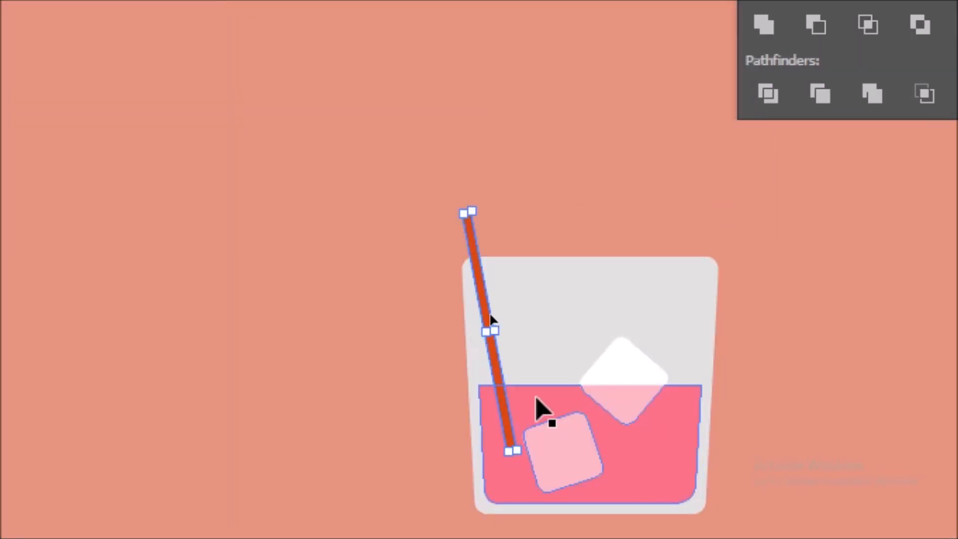
{"action": "left_click", "coordinate": [768, 94]}
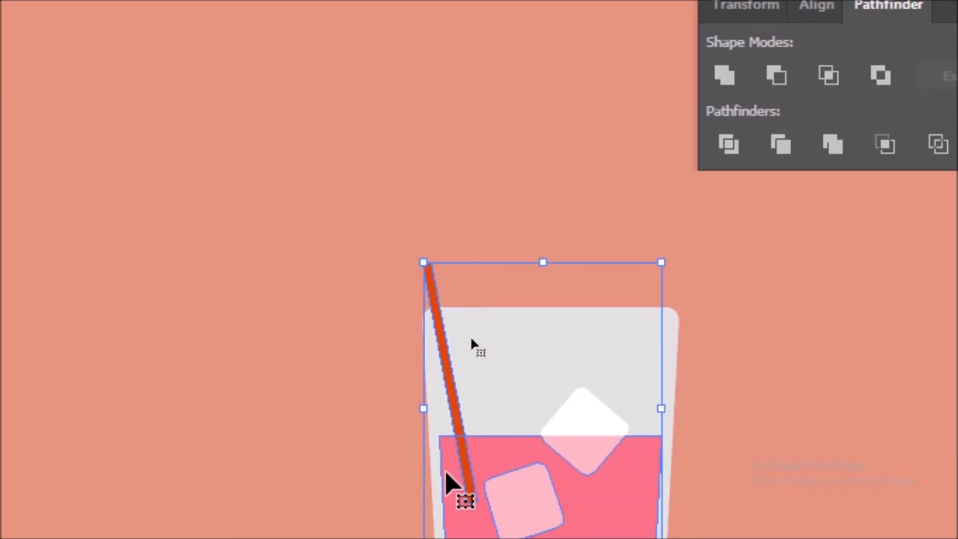
- Ungroup the divided pieces and select only the submerged straw segment
{"action": "right_click", "coordinate": [457, 537]}
{"action": "left_click", "coordinate": [574, 315]}
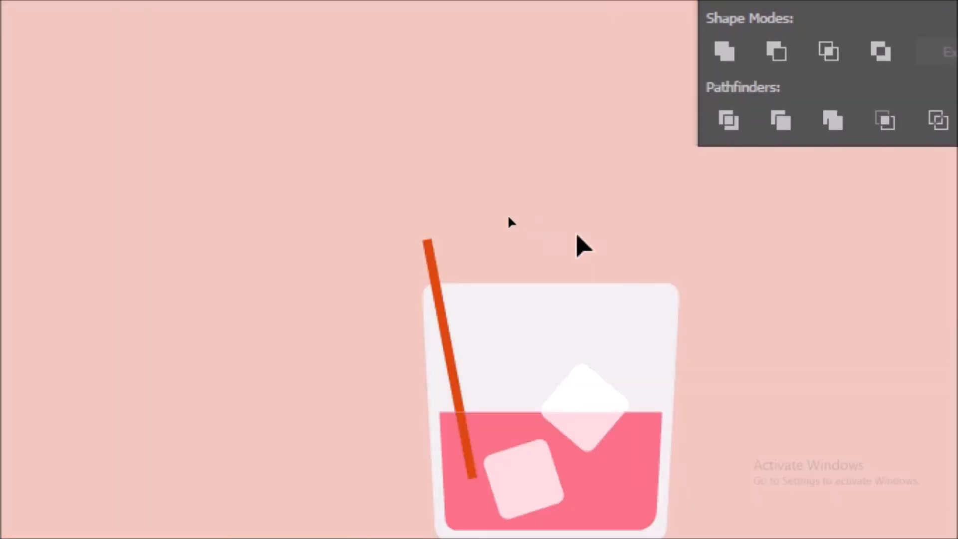
{"action": "double_click", "coordinate": [165, 143]}
{"action": "right_click", "coordinate": [547, 435]}
{"action": "left_click", "coordinate": [475, 352]}
{"action": "right_click", "coordinate": [476, 350]}
{"action": "left_click", "coordinate": [564, 127]}
{"action": "left_click", "coordinate": [335, 351]}
{"action": "left_click", "coordinate": [464, 330]}
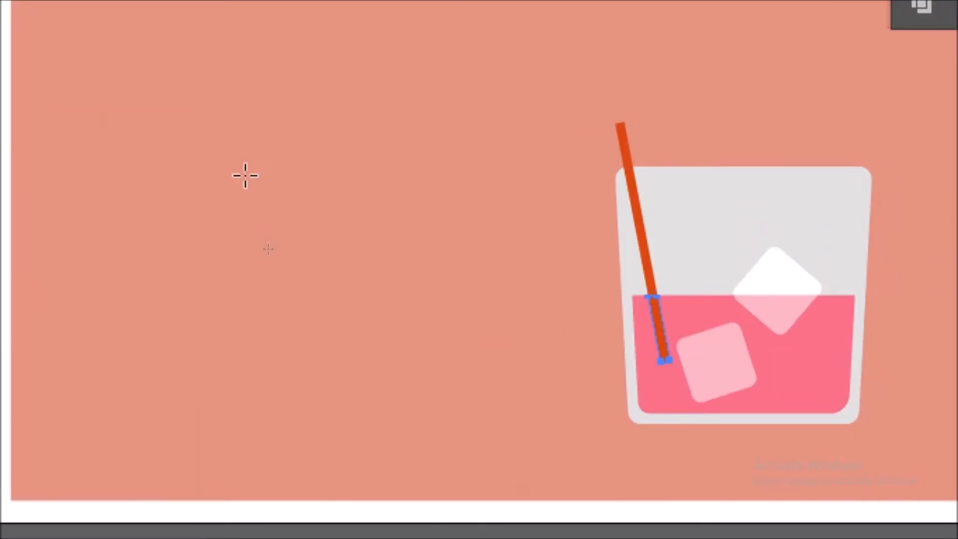
- Draw a tall orange-red rectangle to the left of the glass and place a duplicate closer to the glass
{"action": "left_click_drag", "start_coordinate": [245, 175], "coordinate": [297, 411]}
{"action": "key", "text": "v"}
{"action": "left_click_drag", "start_coordinate": [278, 361], "coordinate": [548, 353]}
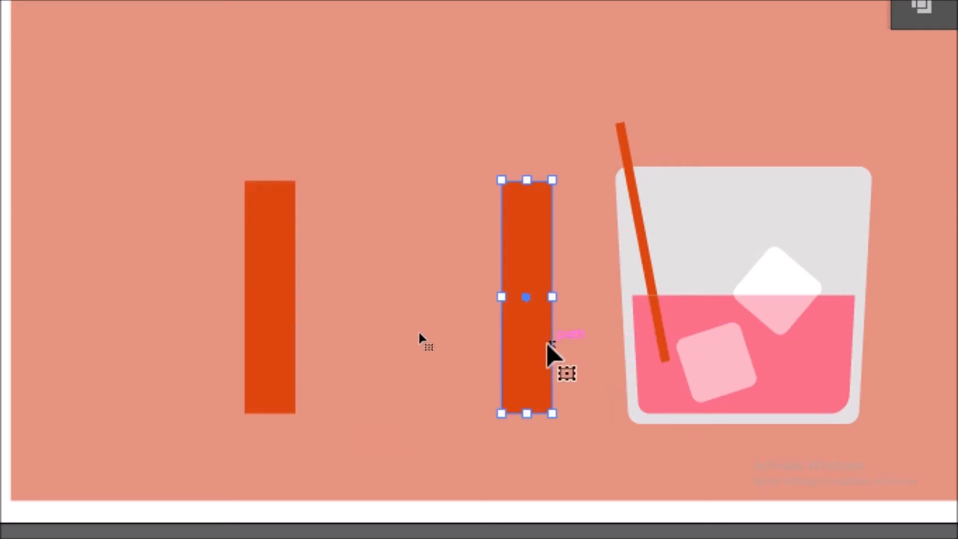
- Fill the duplicated rectangle beside the glass with the drink's pink
{"action": "key", "text": "i"}
{"action": "left_click", "coordinate": [670, 388]}
{"action": "key", "text": "v"}
- Blend the orange-red and pink rectangles to produce an intermediate red rectangle between them
{"action": "left_click", "coordinate": [256, 368], "text": "shift"}
{"action": "left_click", "coordinate": [60, 198]}
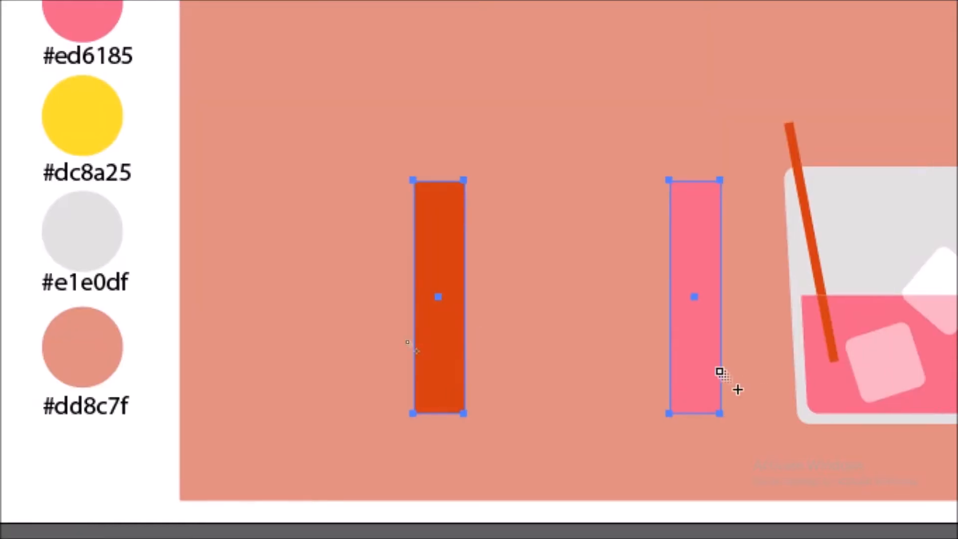
{"action": "left_click", "coordinate": [719, 372]}
{"action": "key", "text": "v"}
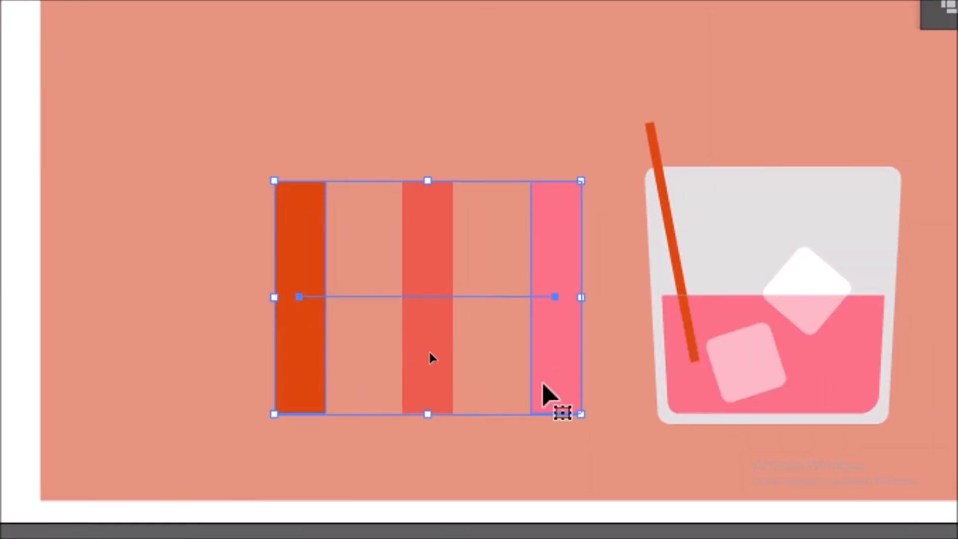
- Fill the submerged straw segment with the blended middle red, then delete the three color helper rectangles
{"action": "left_click", "coordinate": [690, 322]}
{"action": "key", "text": "i"}
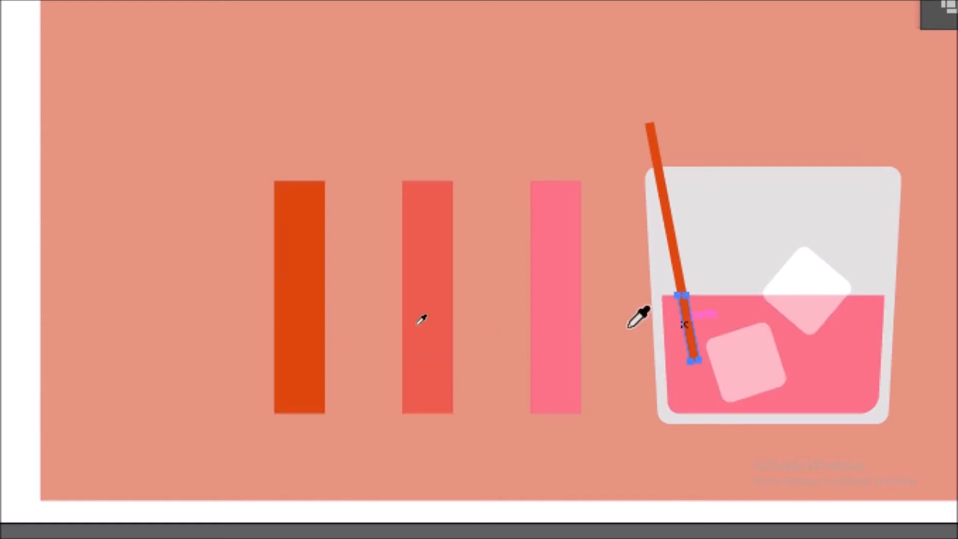
{"action": "left_click", "coordinate": [430, 260]}
{"action": "key", "text": "v"}
{"action": "left_click", "coordinate": [653, 272]}
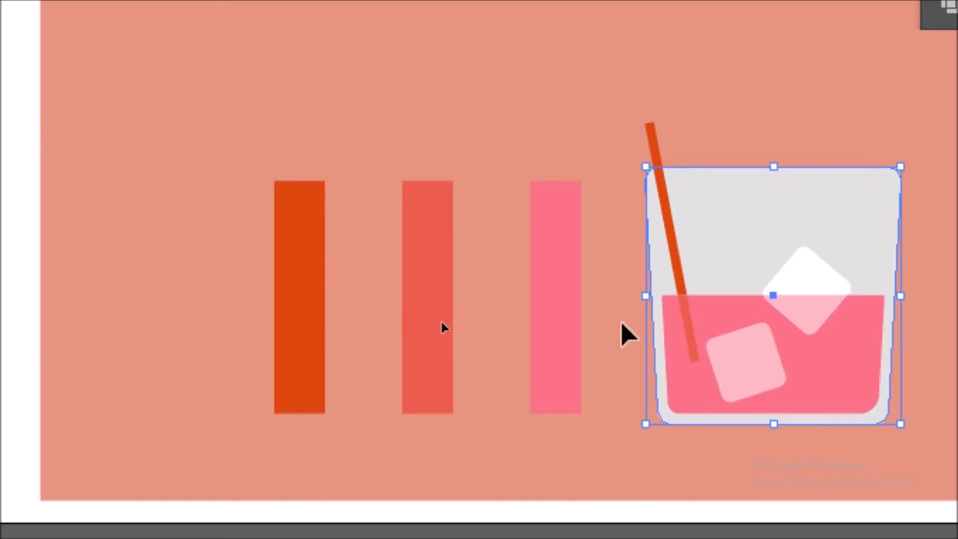
{"action": "left_click", "coordinate": [574, 333]}
{"action": "key", "text": "Delete"}
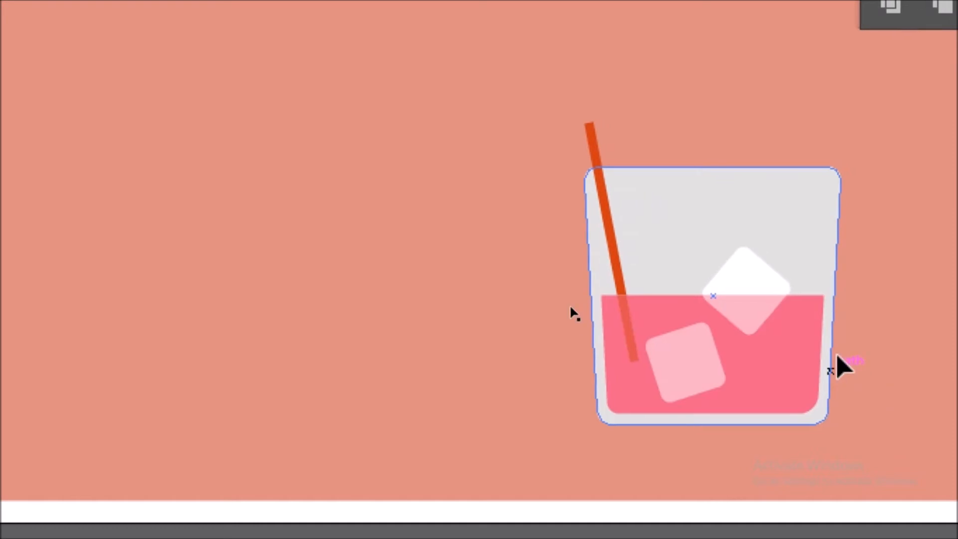
- Draw a tall narrow rectangle along the inside of the glass's right wall and fill it with the ice cube's white
{"action": "key", "text": "l"}
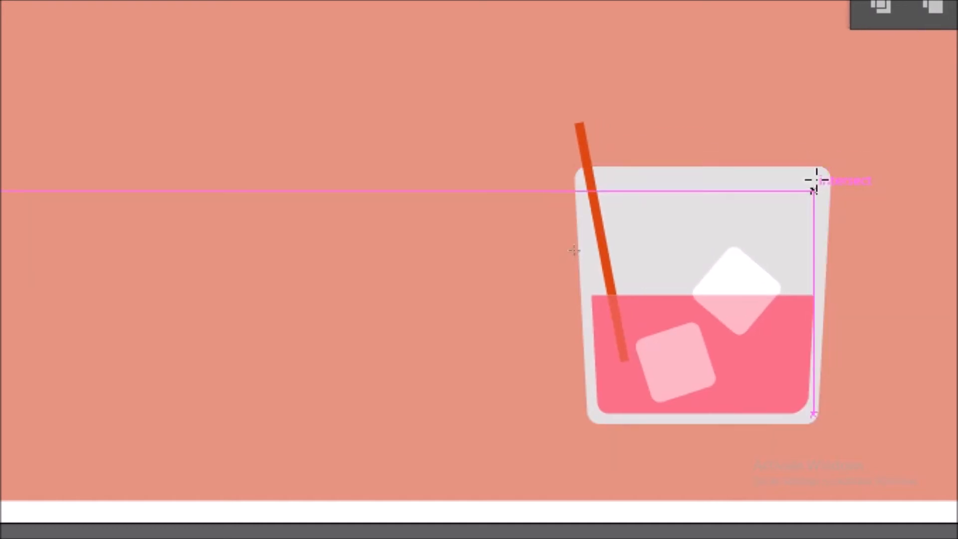
{"action": "left_click_drag", "start_coordinate": [821, 182], "coordinate": [801, 355]}
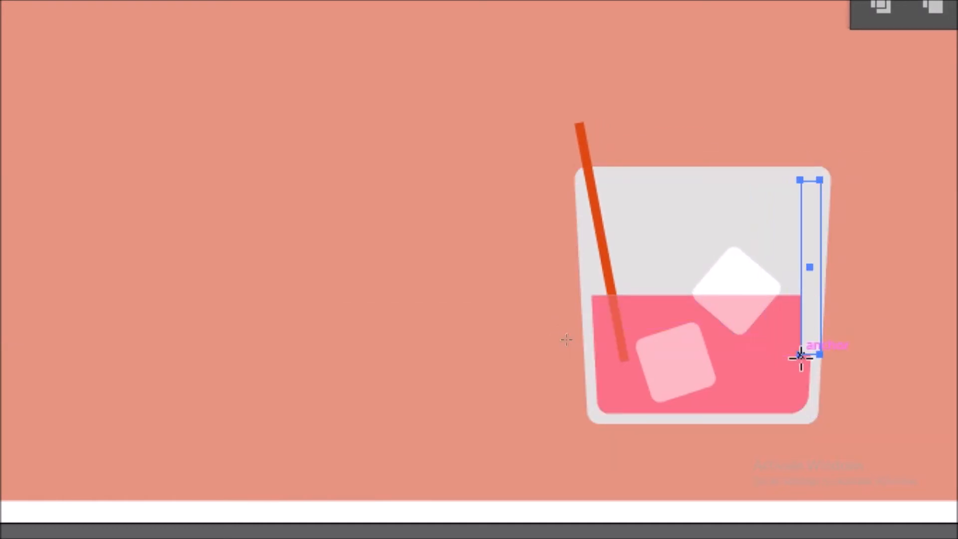
{"action": "key", "text": "i"}
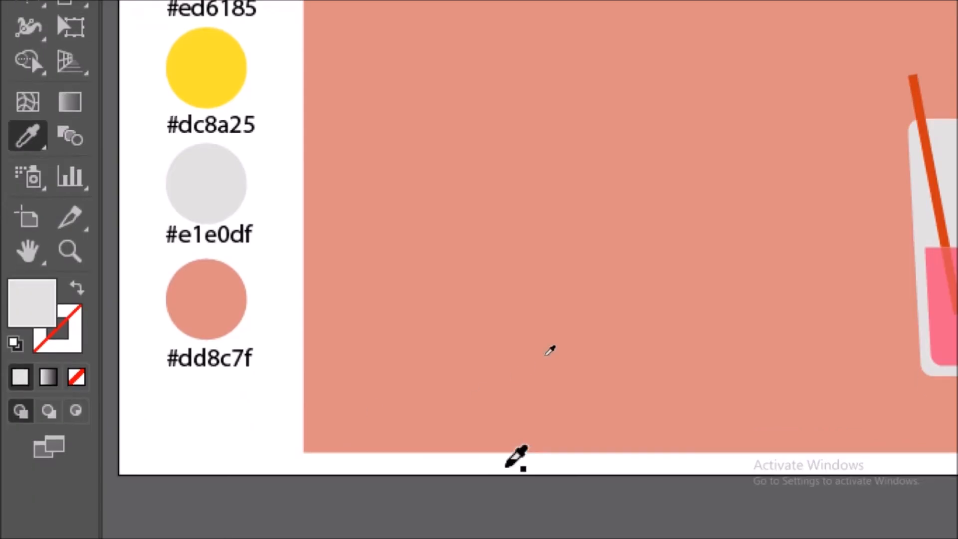
{"action": "left_click", "coordinate": [762, 270]}
{"action": "key", "text": "v"}
- Remove the white rectangle's lower-right anchor point to turn it into a tapering highlight
{"action": "key", "text": "minus"}
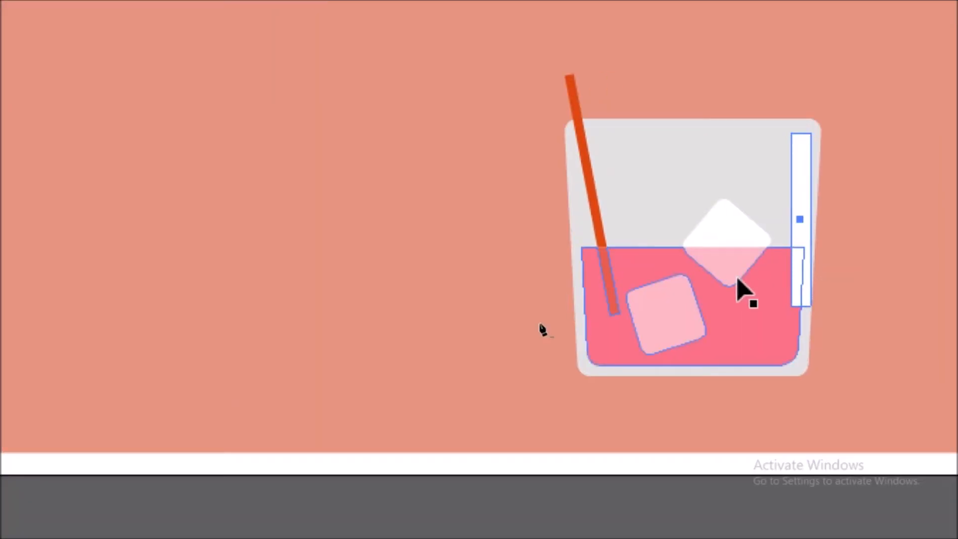
{"action": "left_click", "coordinate": [811, 307]}
{"action": "key", "text": "v"}
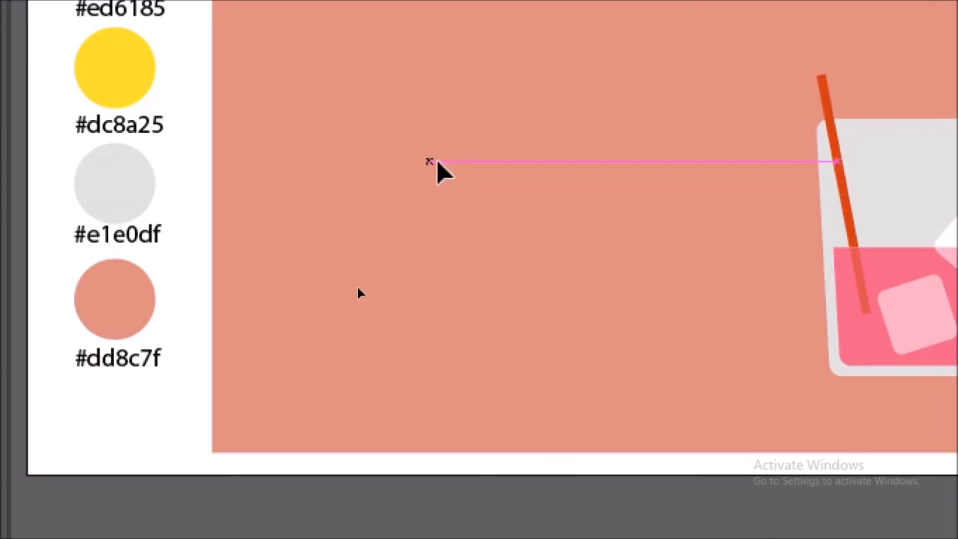
{"action": "left_click", "coordinate": [836, 279]}
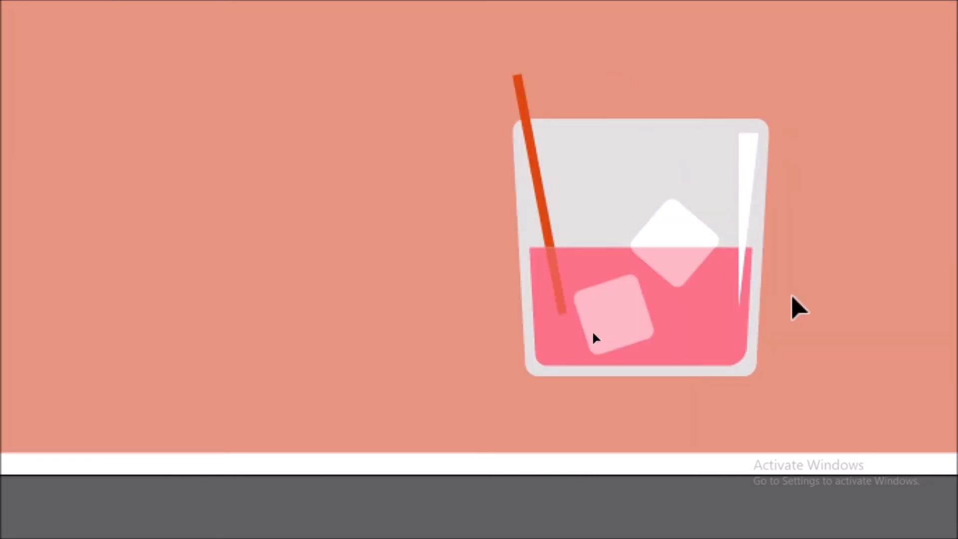
- Nudge the white highlight slightly to the left, farther in from the glass's right wall
{"action": "left_click", "coordinate": [745, 167]}
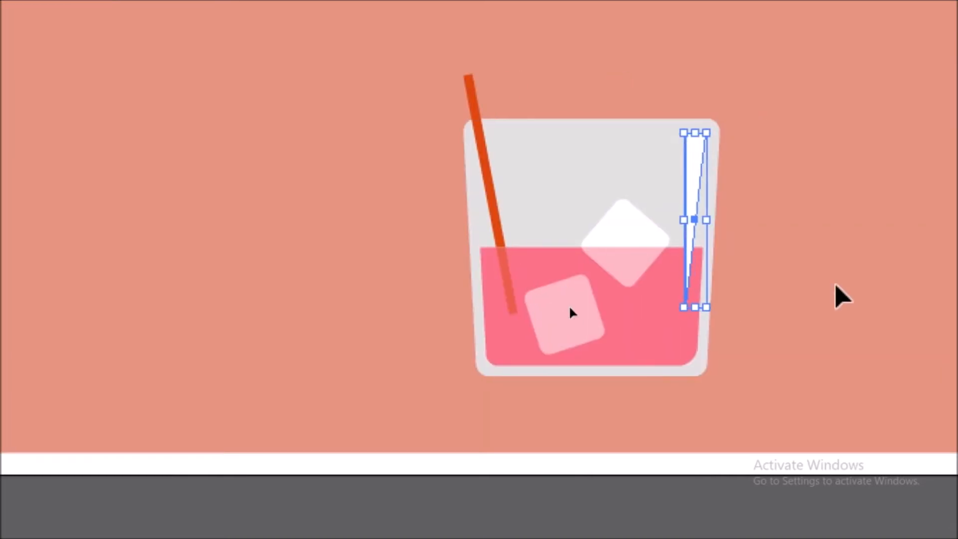
{"action": "key", "text": "Left"}
{"action": "key", "text": "Left"}
{"action": "key", "text": "Left"}
{"action": "key", "text": "Left"}
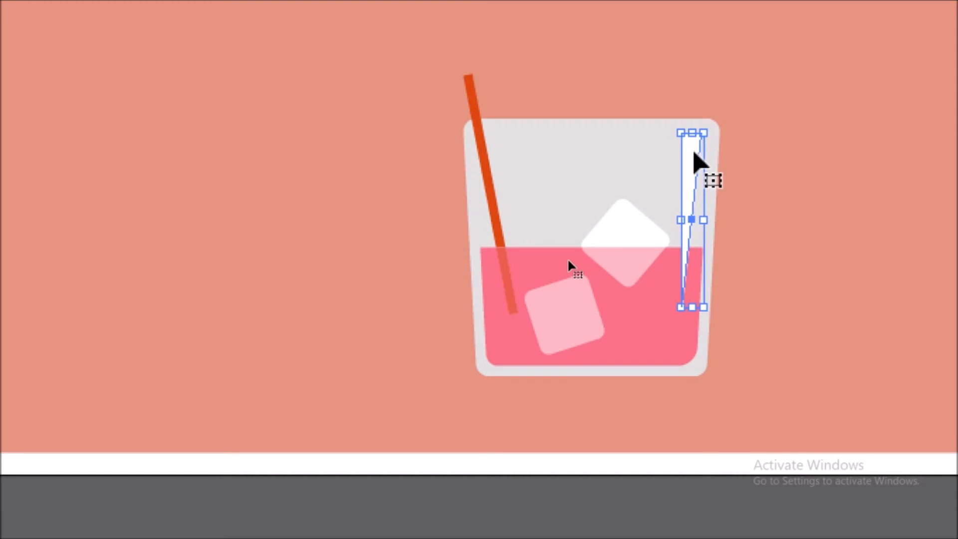
{"action": "left_click", "coordinate": [728, 225]}
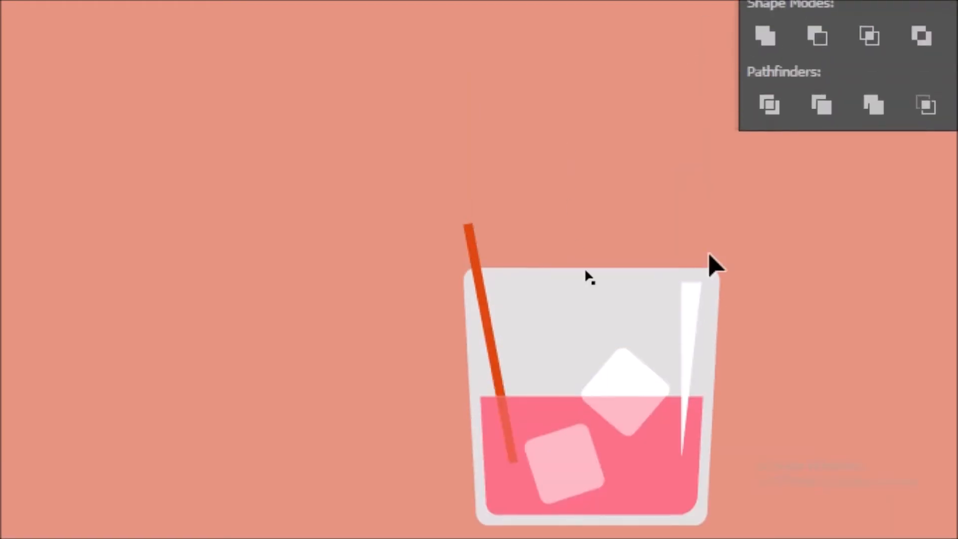
- Divide the white highlight and the pink drink where they overlap, and ungroup the resulting pieces
{"action": "left_click", "coordinate": [682, 415]}
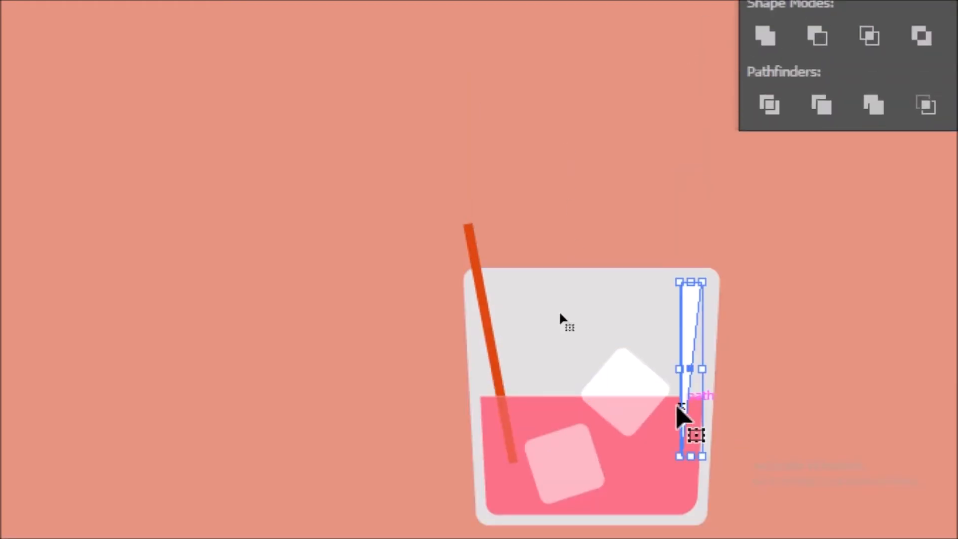
{"action": "left_click", "coordinate": [643, 474], "text": "shift"}
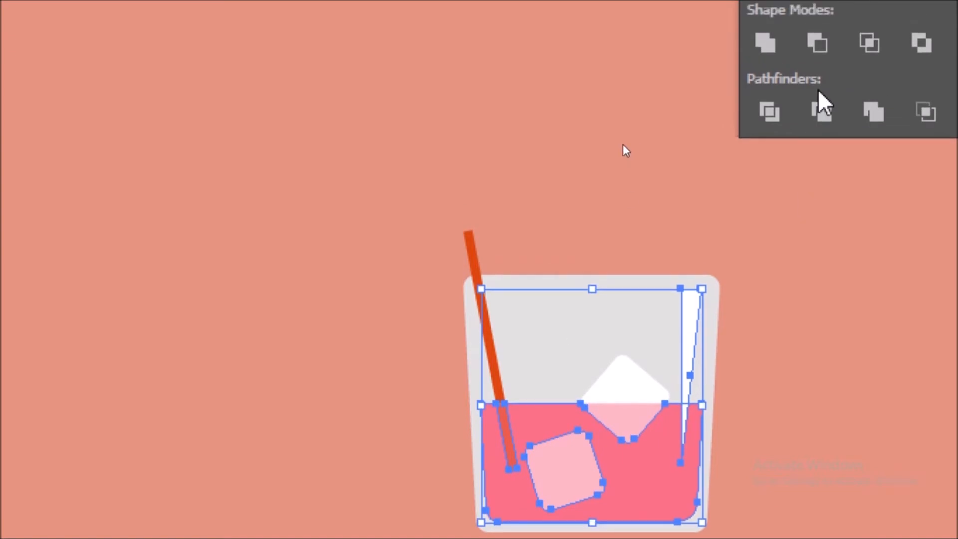
{"action": "left_click", "coordinate": [771, 140]}
{"action": "left_click", "coordinate": [730, 512]}
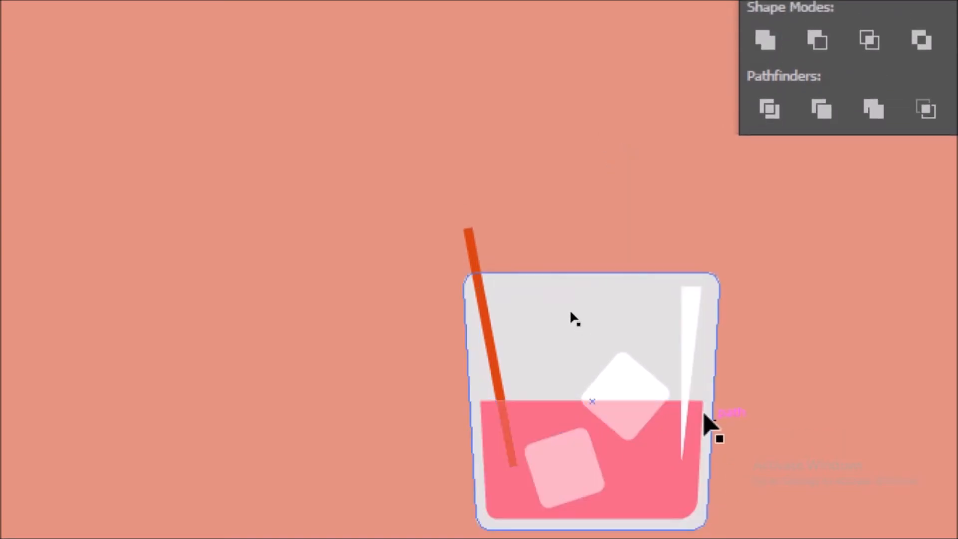
{"action": "right_click", "coordinate": [679, 410]}
{"action": "left_click", "coordinate": [804, 185]}
{"action": "left_click", "coordinate": [761, 447]}
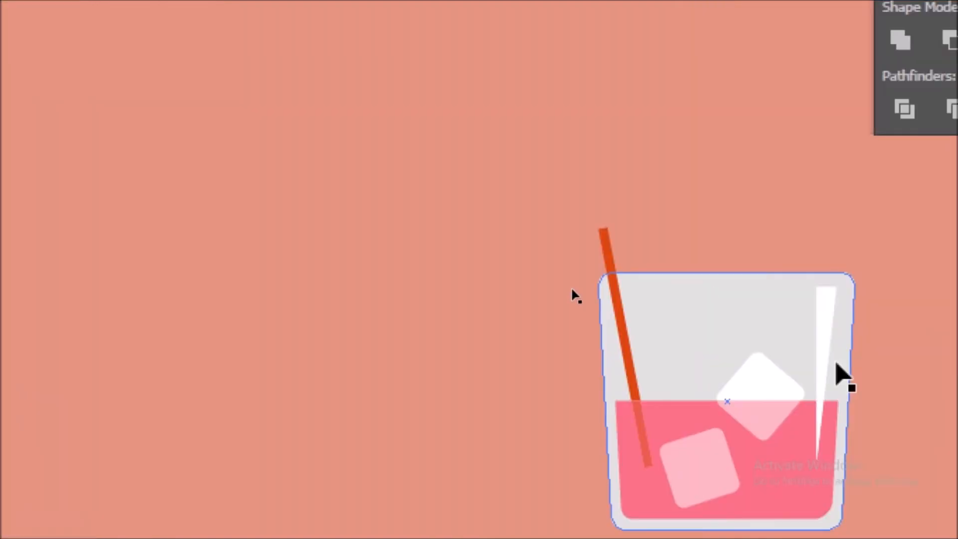
{"action": "key", "text": "l"}
{"action": "left_click_drag", "start_coordinate": [196, 198], "coordinate": [265, 387]}
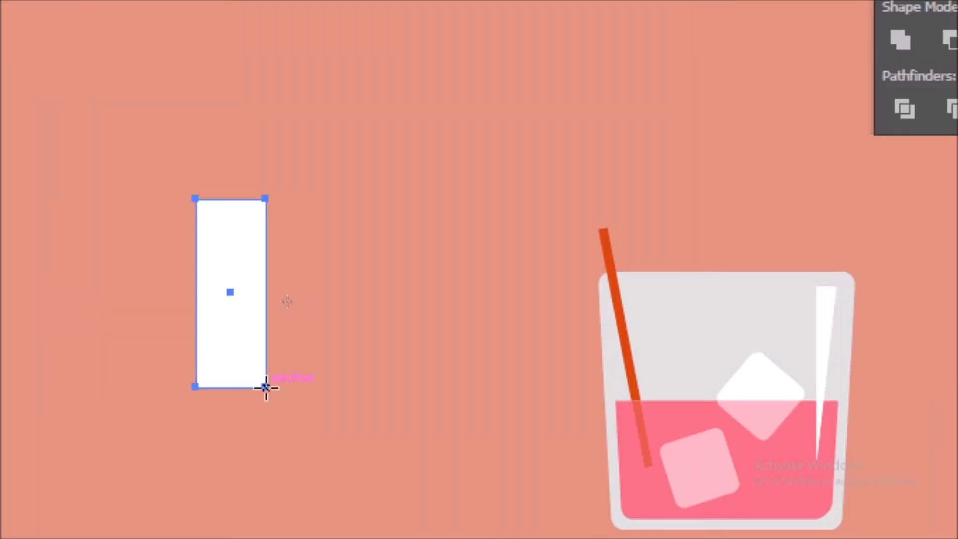
{"action": "left_click_drag", "start_coordinate": [250, 302], "coordinate": [505, 310]}
{"action": "key", "text": "i"}
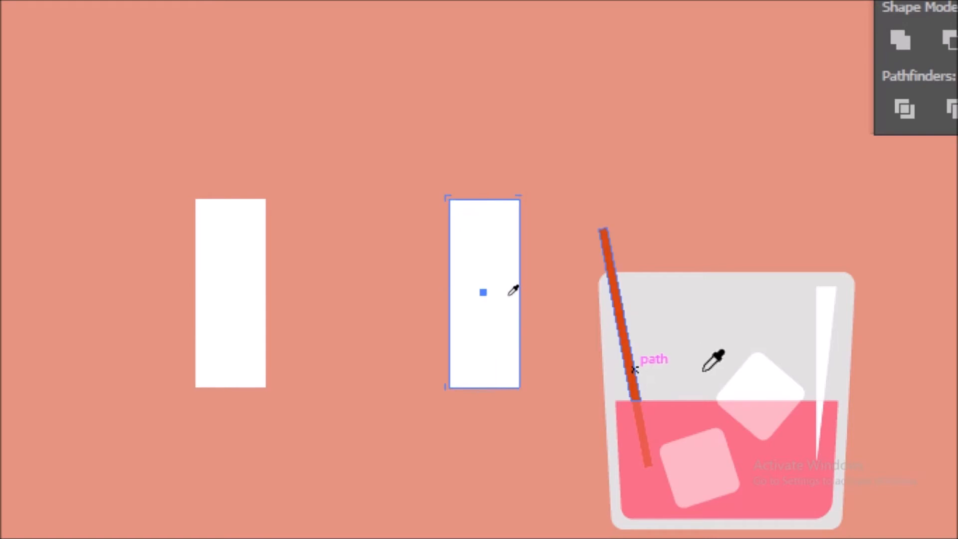
{"action": "left_click", "coordinate": [793, 442]}
{"action": "key", "text": "v"}
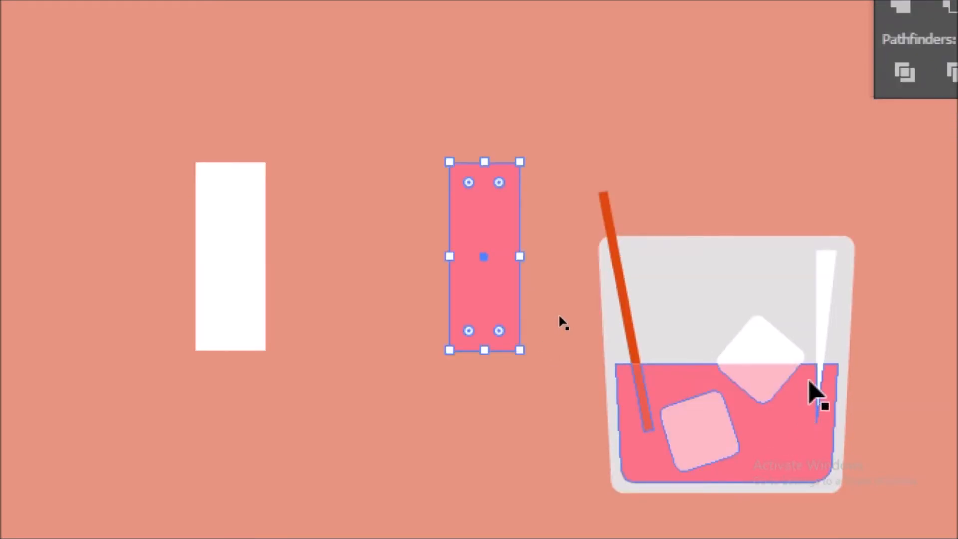
{"action": "left_click", "coordinate": [764, 385]}
{"action": "left_click", "coordinate": [474, 239], "text": "shift"}
{"action": "left_click", "coordinate": [249, 275], "text": "shift"}
{"action": "left_click", "coordinate": [715, 377], "text": "shift"}
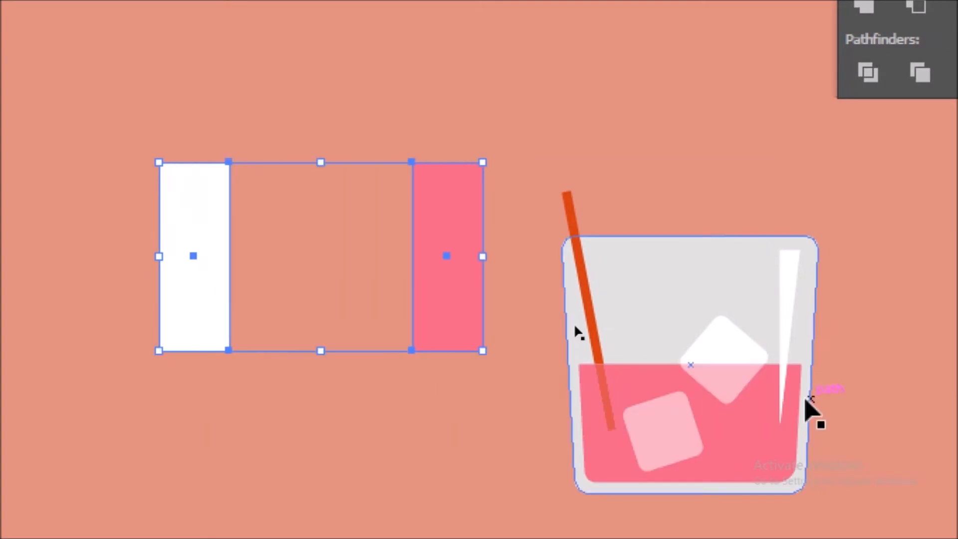
{"action": "key", "text": "Delete"}
- Fill the submerged tip of the highlight with the light pink of the submerged ice
{"action": "left_click", "coordinate": [786, 373]}
{"action": "key", "text": "i"}
{"action": "key", "text": "v"}
{"action": "left_click", "coordinate": [463, 375]}
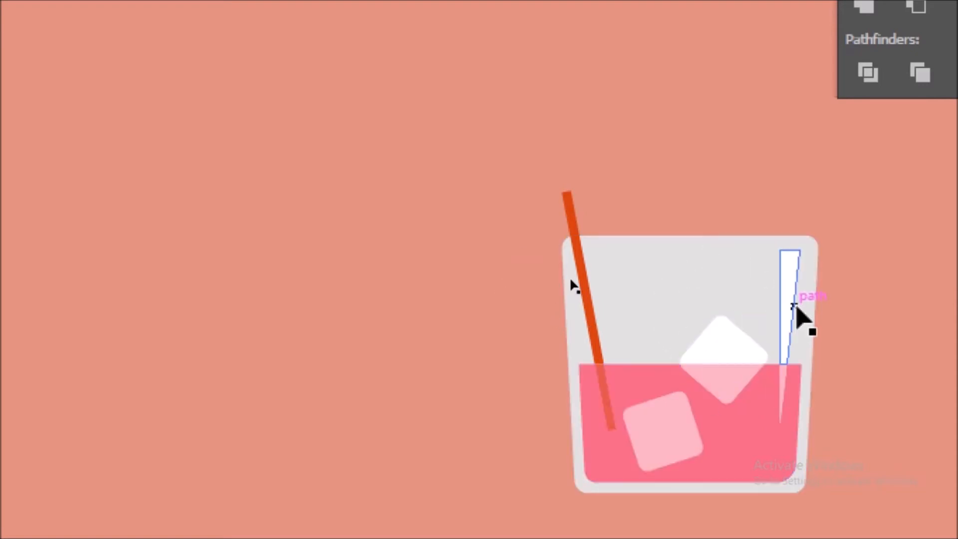
- Draw a large light pink circle left of the glass and a rectangle of equal width over its upper half as a goblet bowl
{"action": "key", "text": "l"}
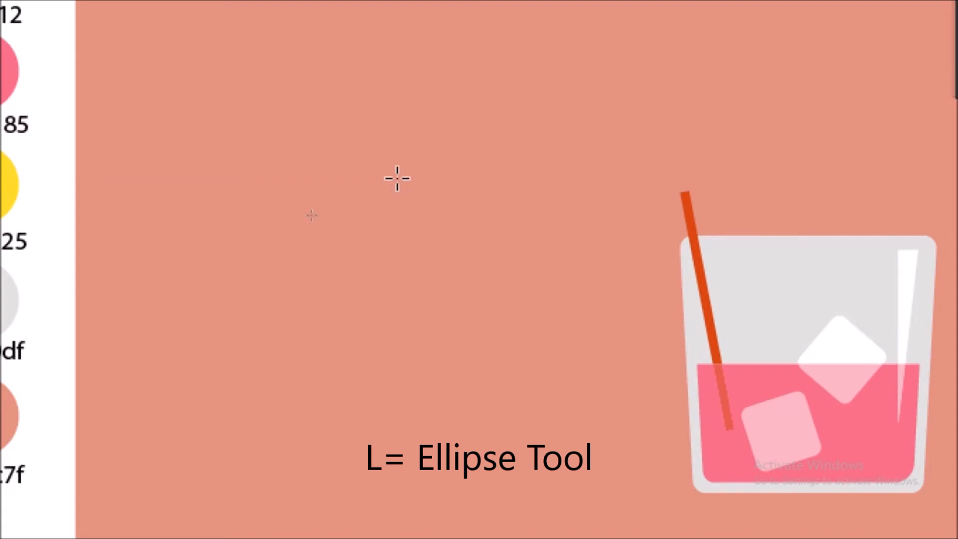
{"action": "left_click_drag", "start_coordinate": [398, 178], "coordinate": [535, 305]}
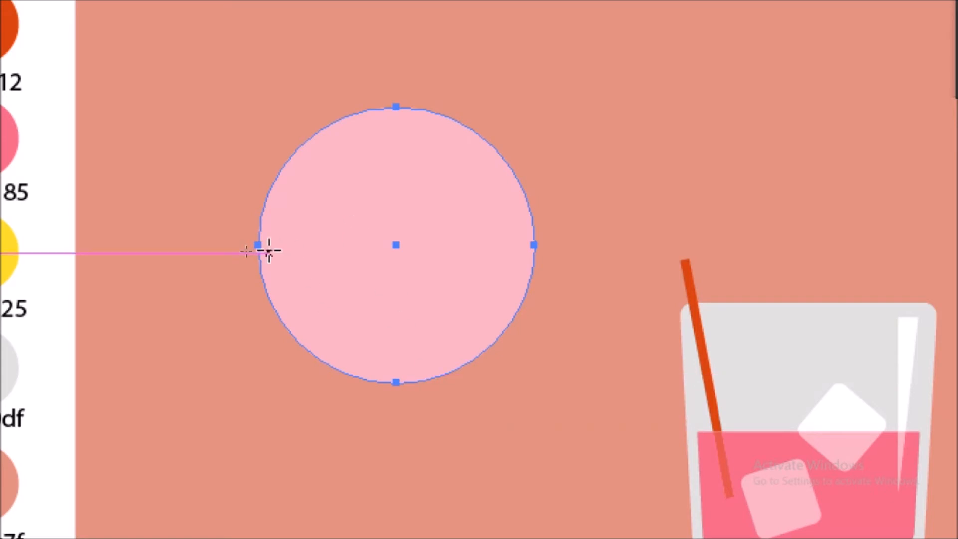
{"action": "left_click_drag", "start_coordinate": [260, 245], "coordinate": [535, 88]}
{"action": "key", "text": "v"}
{"action": "mouse_move", "coordinate": [445, 186]}
{"action": "left_mouse_down"}
{"action": "mouse_move", "coordinate": [447, 198]}
{"action": "mouse_move", "coordinate": [445, 191]}
{"action": "left_mouse_up"}
{"action": "left_click", "coordinate": [417, 359], "text": "shift"}
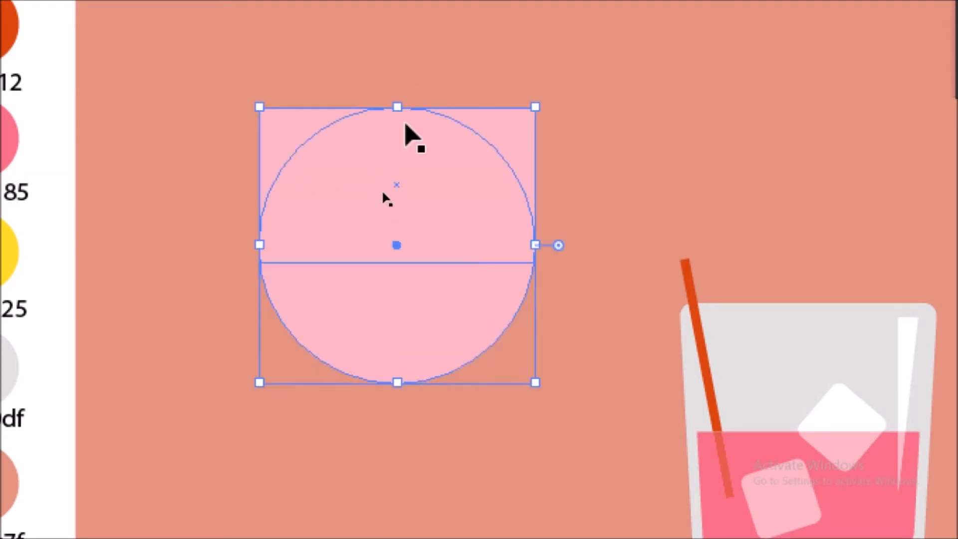
- Duplicate the circle and rectangle below the bowl, with the copied rectangle covering the lower part of the copied circle
{"action": "key", "text": "ctrl+c"}
{"action": "key", "text": "ctrl+f"}
{"action": "key", "text": "a"}
{"action": "key", "text": "v"}
{"action": "scroll", "coordinate": [546, 224], "scroll_direction": "down", "scroll_amount": 3}
{"action": "left_click_drag", "start_coordinate": [421, 292], "coordinate": [240, 70]}
{"action": "key", "text": "shift+m"}
{"action": "scroll", "coordinate": [436, 145], "scroll_direction": "down", "scroll_amount": 1}
{"action": "left_click_drag", "start_coordinate": [420, 83], "coordinate": [417, 459]}
{"action": "scroll", "coordinate": [417, 459], "scroll_direction": "down", "scroll_amount": 3}
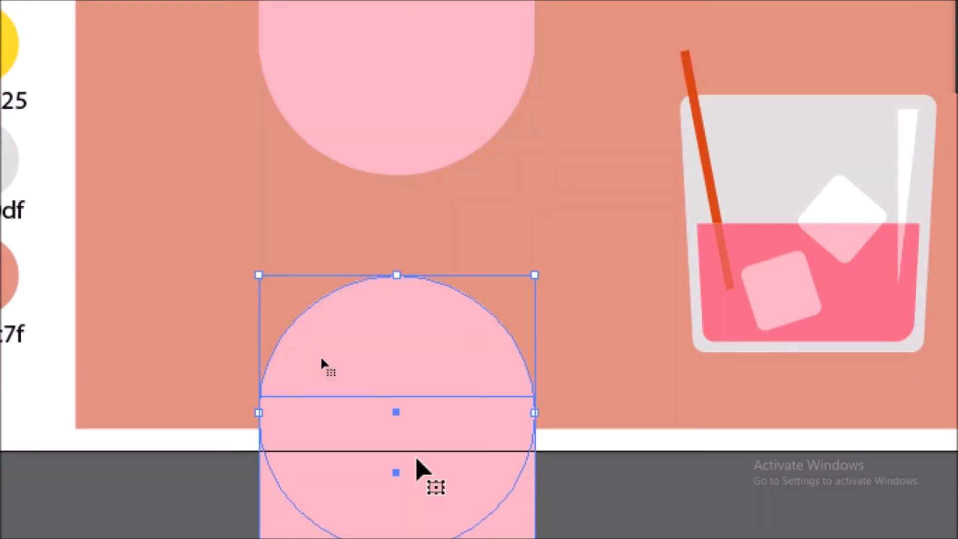
- Trim away the duplicate's rectangle and lower circle part with the Shape Builder tool, keeping only the upper dome
{"action": "scroll", "coordinate": [77, 287], "scroll_direction": "left", "scroll_amount": 1}
{"action": "left_click", "coordinate": [31, 175]}
{"action": "mouse_move", "coordinate": [500, 480]}
{"action": "left_mouse_down"}
{"action": "mouse_move", "coordinate": [659, 423]}
{"action": "mouse_move", "coordinate": [725, 431]}
{"action": "mouse_move", "coordinate": [779, 470]}
{"action": "mouse_move", "coordinate": [781, 496]}
{"action": "left_mouse_up"}
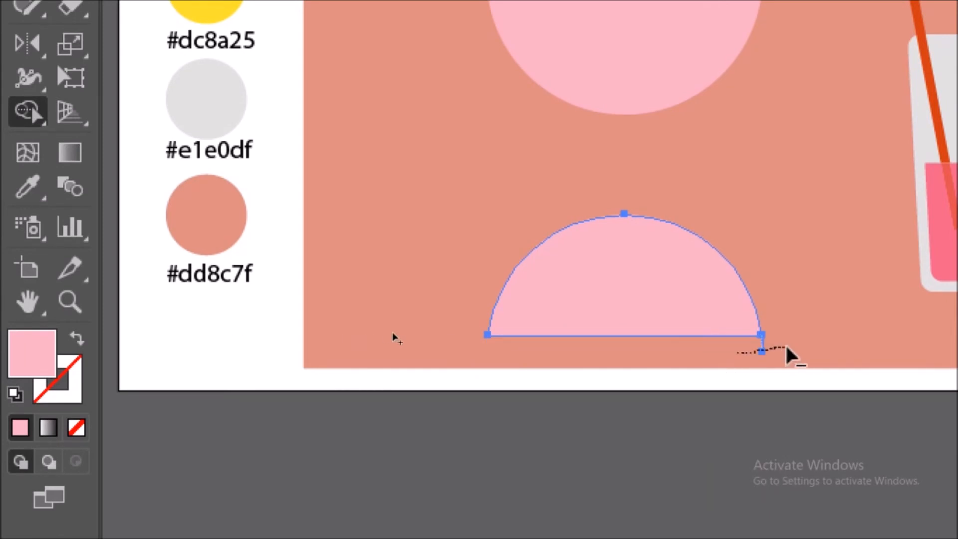
{"action": "key", "text": "v"}
{"action": "left_click", "coordinate": [654, 402]}
- Flatten the dome into a low goblet base and move it up toward the bowl
{"action": "left_click", "coordinate": [657, 300]}
{"action": "left_click_drag", "start_coordinate": [624, 214], "coordinate": [622, 281]}
{"action": "key", "text": "ctrl+shift+a"}
{"action": "left_click_drag", "start_coordinate": [647, 314], "coordinate": [642, 263]}
{"action": "scroll", "coordinate": [649, 240], "scroll_direction": "up", "scroll_amount": 4}
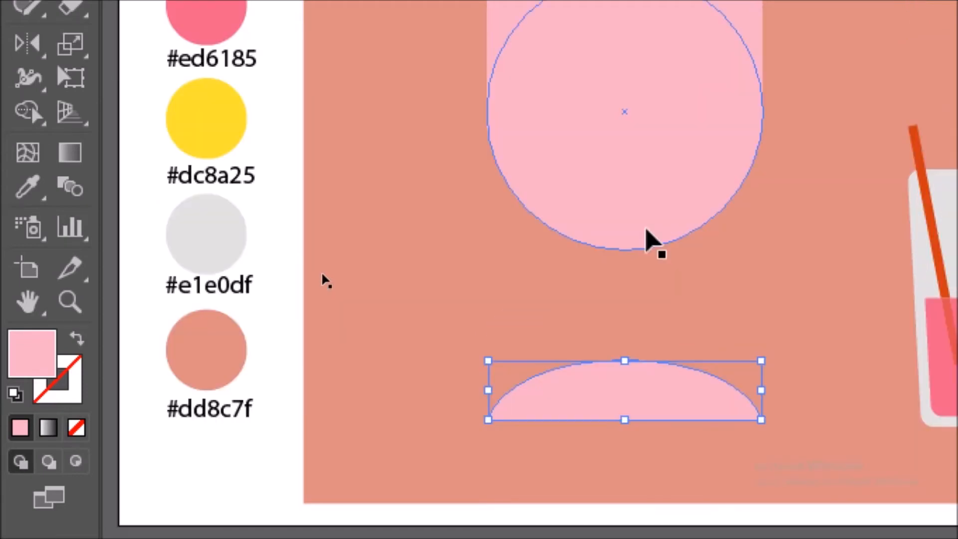
- Move the bowl's circle and rectangle upward to widen the gap above the base
{"action": "left_click", "coordinate": [649, 239]}
{"action": "scroll", "coordinate": [649, 240], "scroll_direction": "up", "scroll_amount": 3}
{"action": "left_click_drag", "start_coordinate": [681, 325], "coordinate": [679, 280]}
{"action": "key", "text": "ctrl+shift+a"}
- Draw a narrow rectangular stem that overlaps the bottom of the bowl and the top of the base
{"action": "key", "text": "m"}
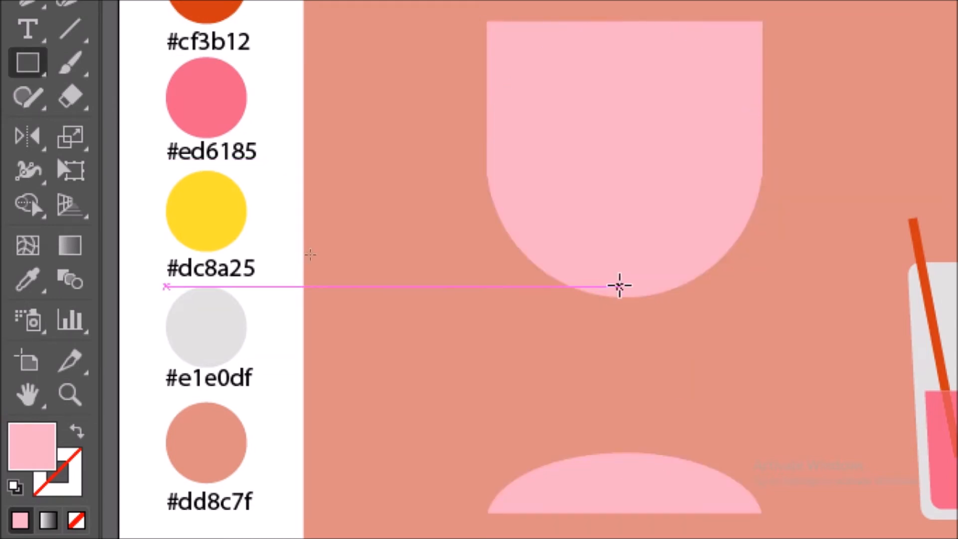
{"action": "left_click_drag", "start_coordinate": [625, 286], "coordinate": [654, 470]}
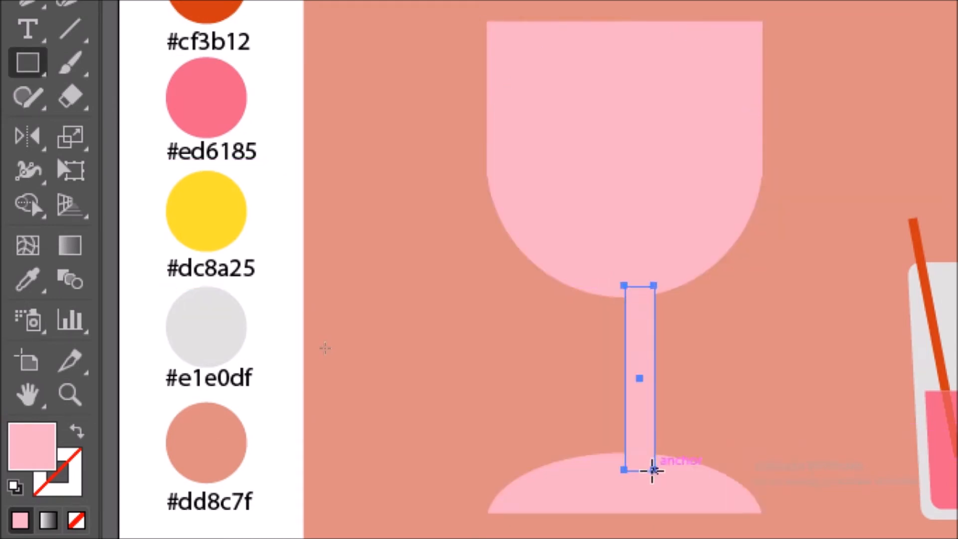
{"action": "key", "text": "v"}
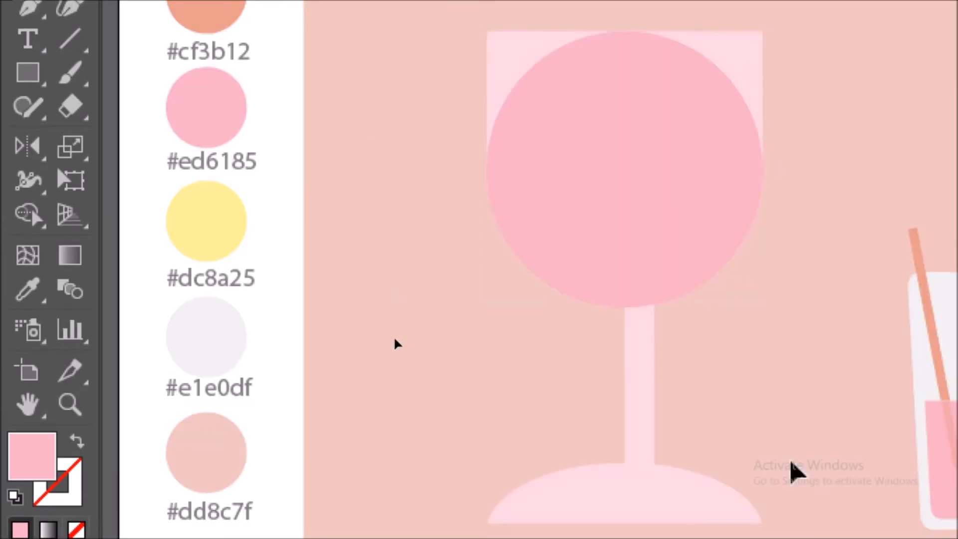
- Unite the bowl's circle and rectangle into a single shape
{"action": "left_click", "coordinate": [640, 167]}
{"action": "left_click", "coordinate": [646, 246], "text": "shift"}
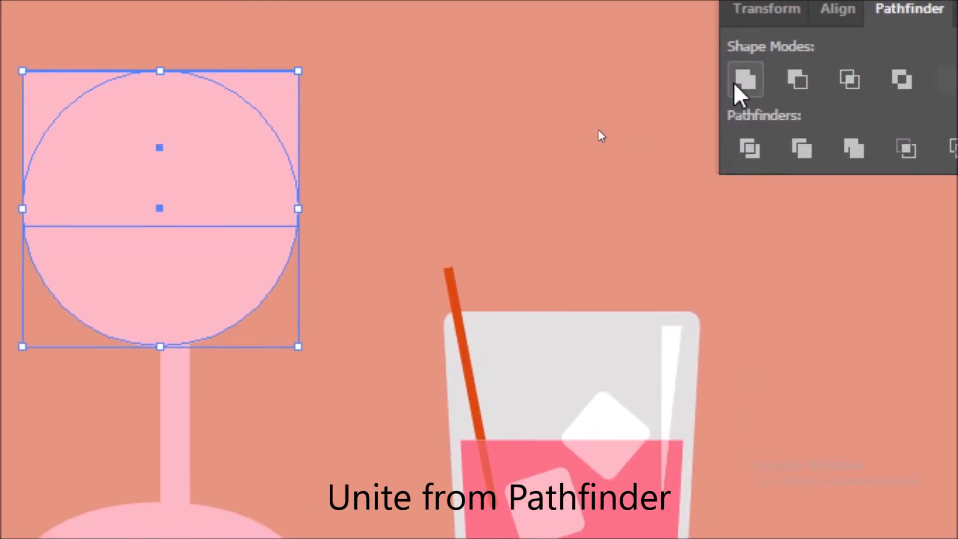
{"action": "left_click", "coordinate": [734, 84]}
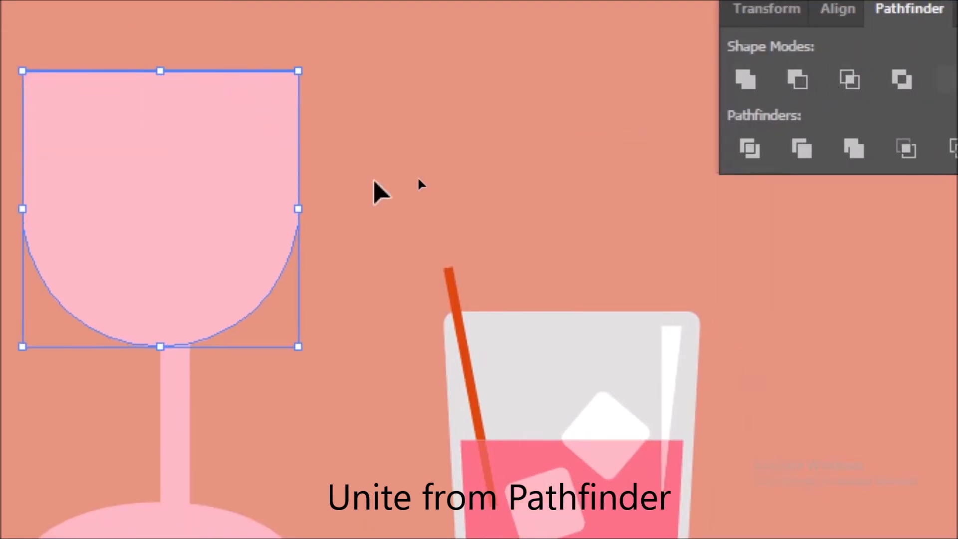
{"action": "left_click", "coordinate": [372, 192]}
- Align the bowl and base horizontally centered on the stem as the key object
{"action": "left_click", "coordinate": [235, 300]}
{"action": "left_click", "coordinate": [189, 437], "text": "shift"}
{"action": "left_click", "coordinate": [236, 514], "text": "shift"}
{"action": "left_click", "coordinate": [175, 426]}
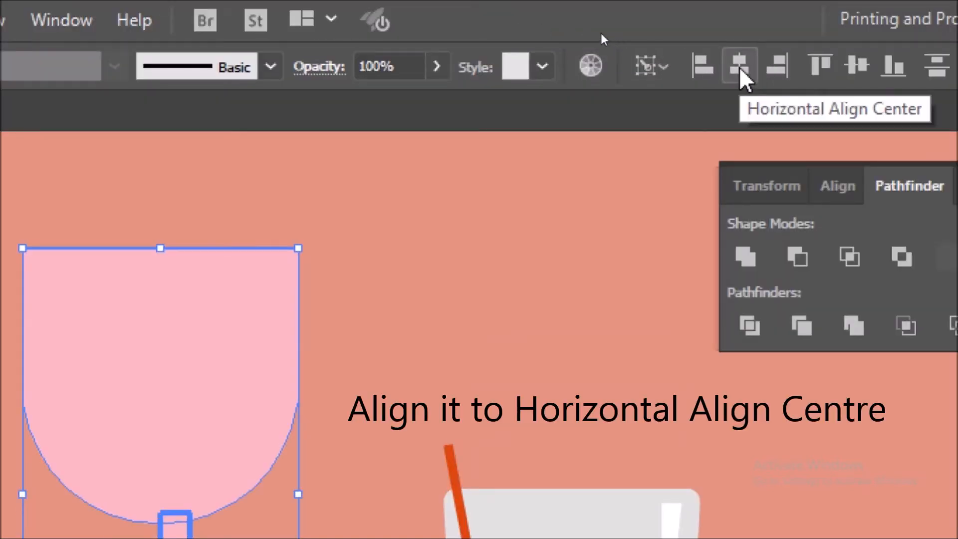
{"action": "left_click", "coordinate": [739, 68]}
{"action": "left_click", "coordinate": [338, 445]}
- Fill the goblet's bowl, stem and base with the light grey #e1e0df swatch
{"action": "scroll", "coordinate": [306, 529], "scroll_direction": "down", "scroll_amount": 3}
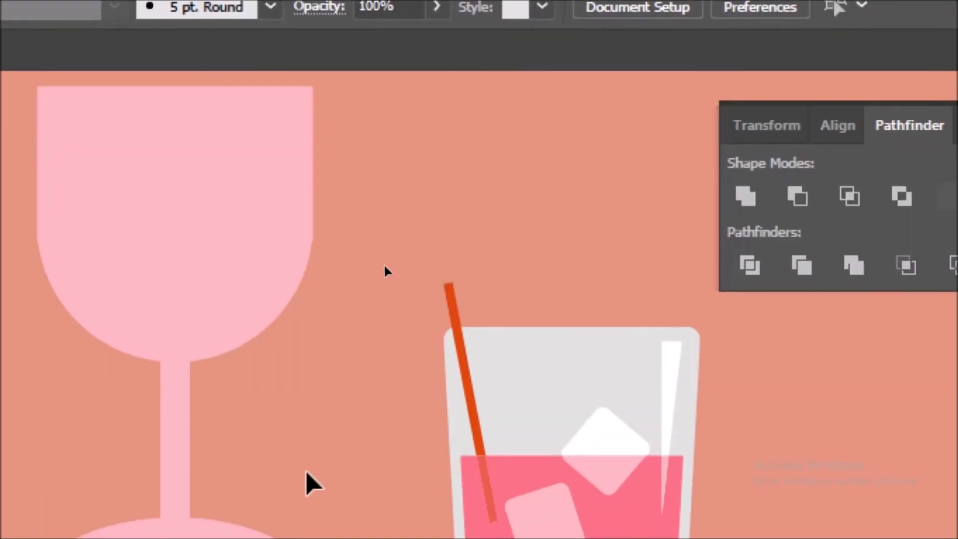
{"action": "left_click", "coordinate": [305, 470]}
{"action": "left_click", "coordinate": [217, 235], "text": "shift"}
{"action": "left_click", "coordinate": [163, 346], "text": "shift"}
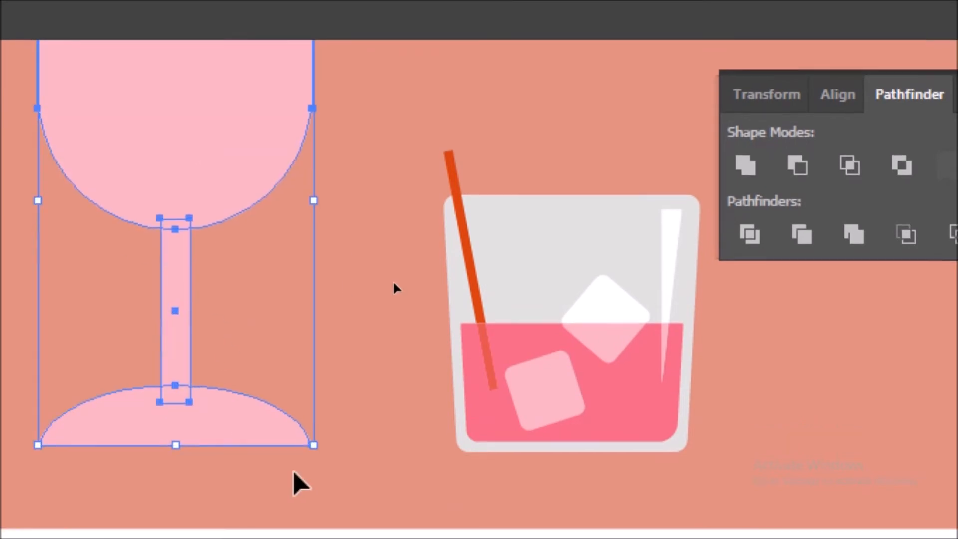
{"action": "key", "text": "ctrl+g"}
{"action": "key", "text": "i"}
{"action": "left_click", "coordinate": [132, 248]}
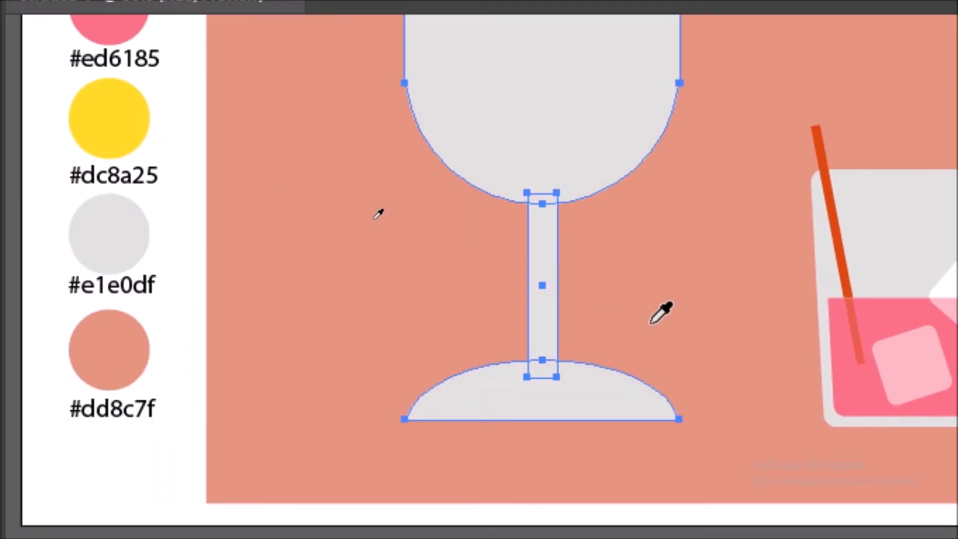
{"action": "key", "text": "v"}
{"action": "left_click", "coordinate": [689, 325]}
- Create an inset copy of the goblet's base with an offset path of -15 px and mitered joins
{"action": "scroll", "coordinate": [689, 332], "scroll_direction": "up", "scroll_amount": 3}
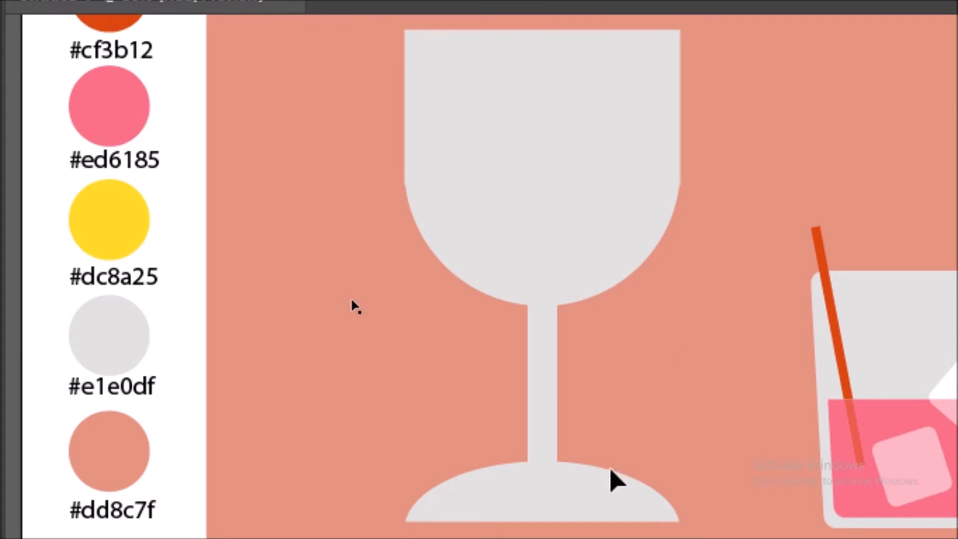
{"action": "left_click", "coordinate": [606, 489]}
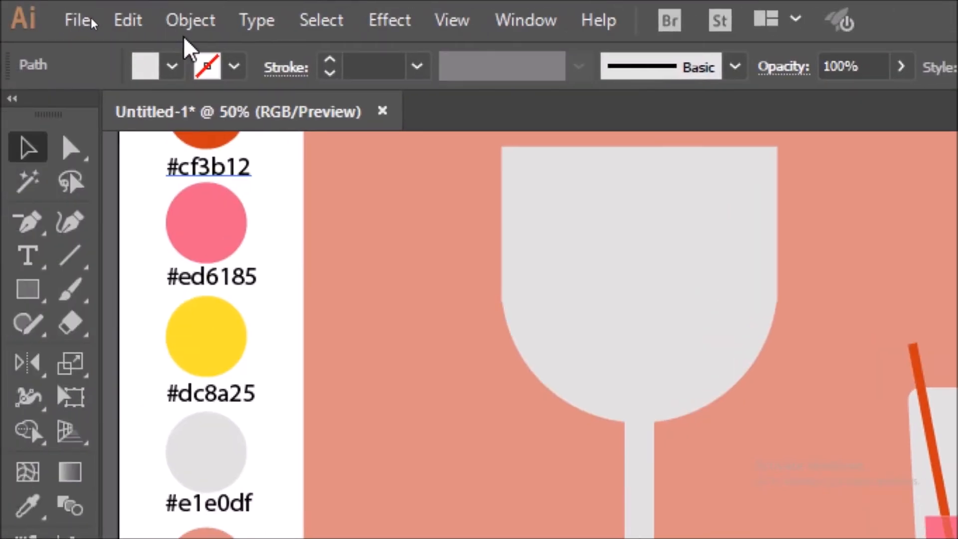
{"action": "left_click", "coordinate": [191, 20]}
{"action": "mouse_move", "coordinate": [484, 483]}
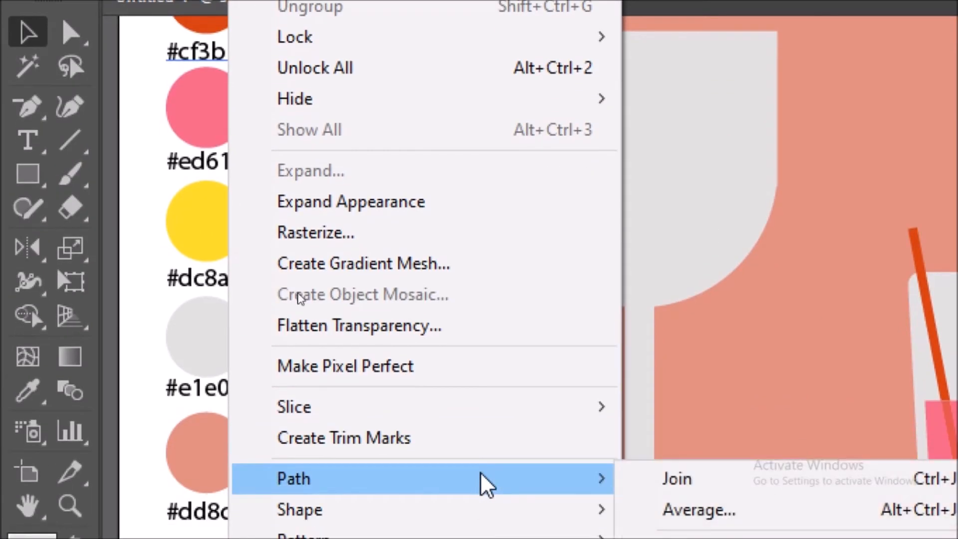
{"action": "left_click", "coordinate": [719, 533]}
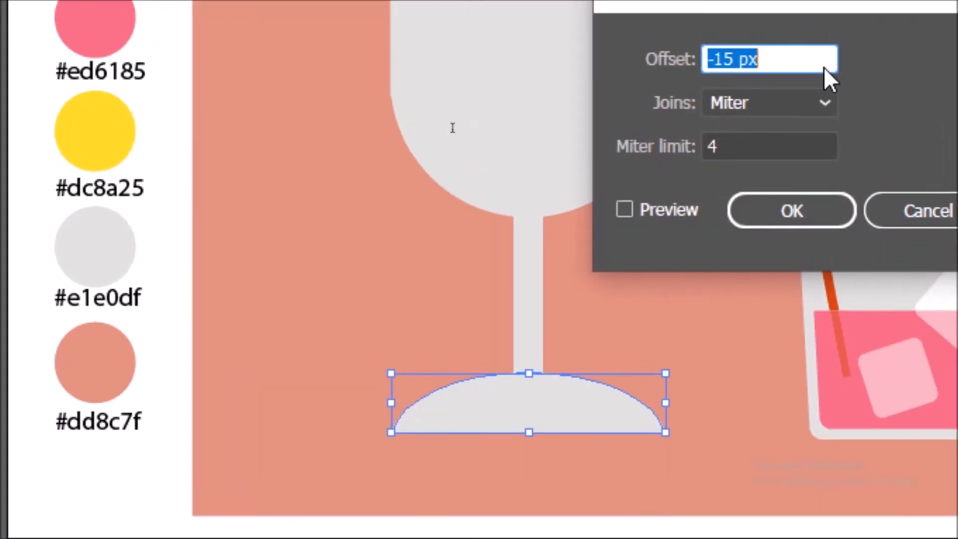
{"action": "left_click", "coordinate": [649, 233]}
{"action": "left_click", "coordinate": [801, 231]}
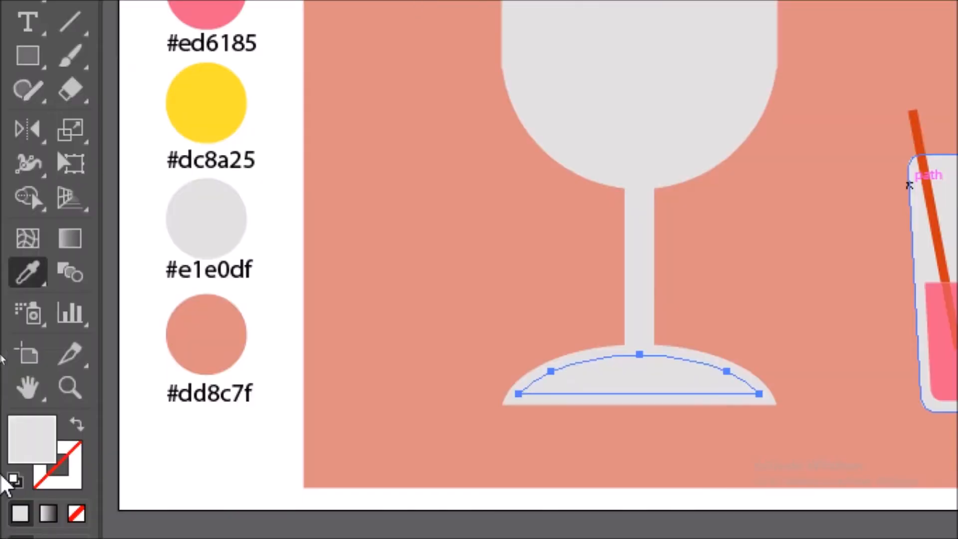
- Fill the inset base shape with white and bring it to the front over the stem
{"action": "left_click", "coordinate": [193, 449]}
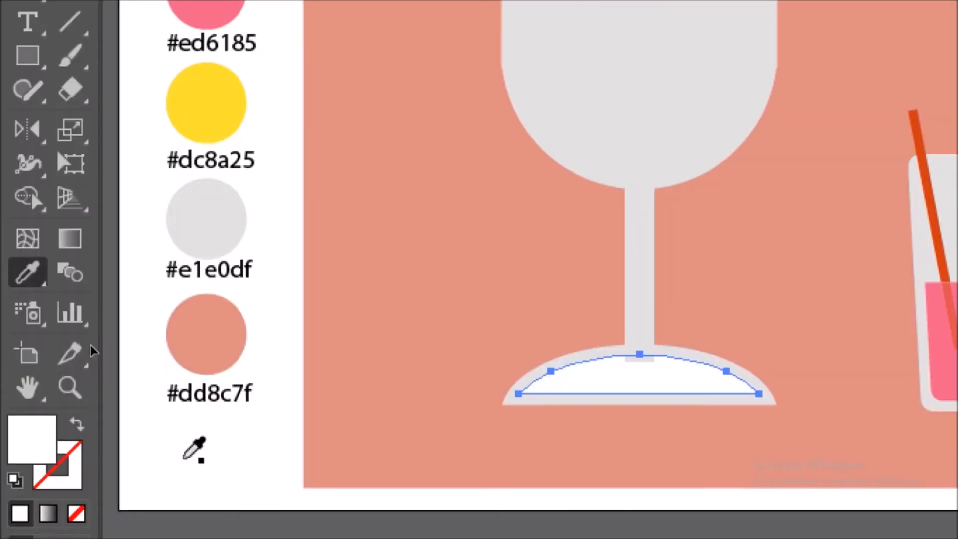
{"action": "key", "text": "v"}
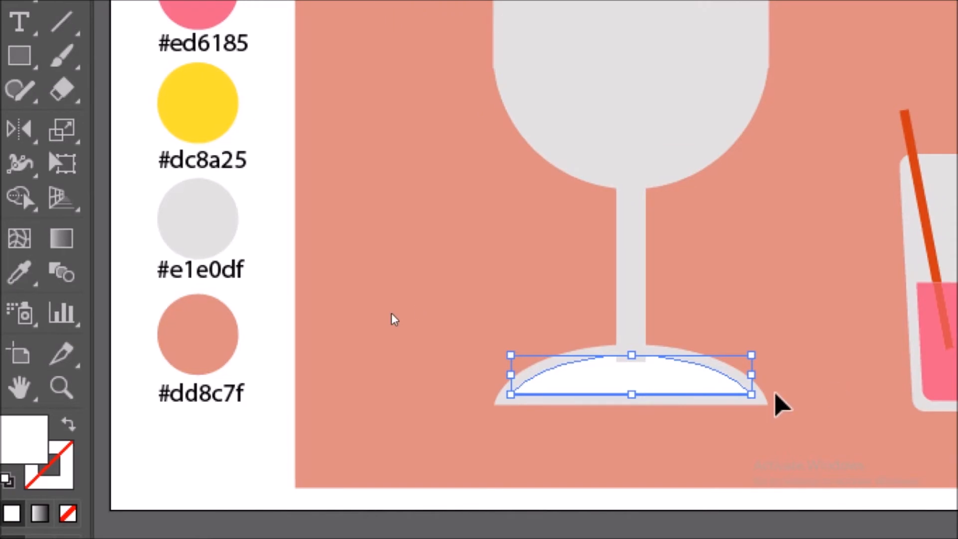
{"action": "right_click", "coordinate": [781, 405]}
{"action": "mouse_move", "coordinate": [837, 252]}
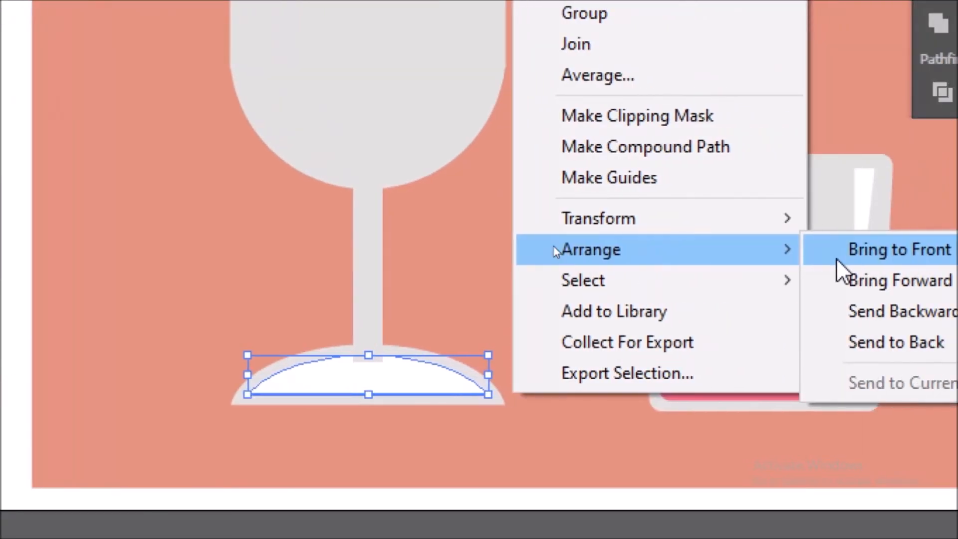
{"action": "left_click", "coordinate": [913, 257]}
{"action": "left_click", "coordinate": [545, 316]}
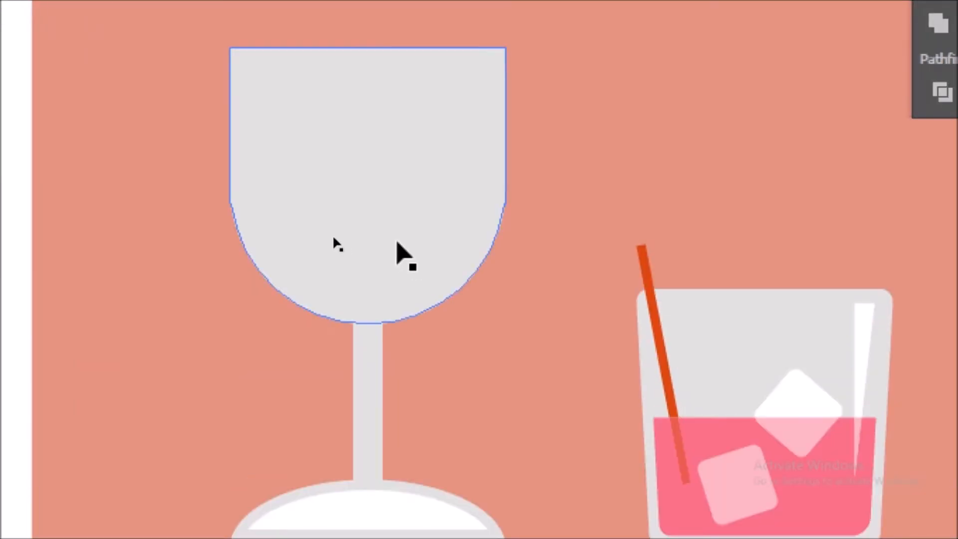
- Bring the goblet's bowl to the front of the stacking order
{"action": "right_click", "coordinate": [397, 245]}
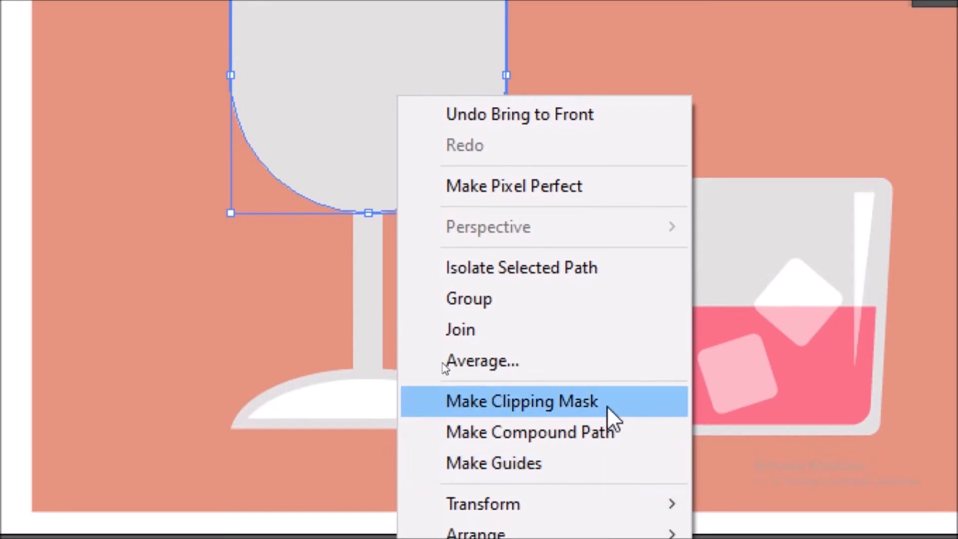
{"action": "mouse_move", "coordinate": [613, 538]}
{"action": "mouse_move", "coordinate": [622, 475]}
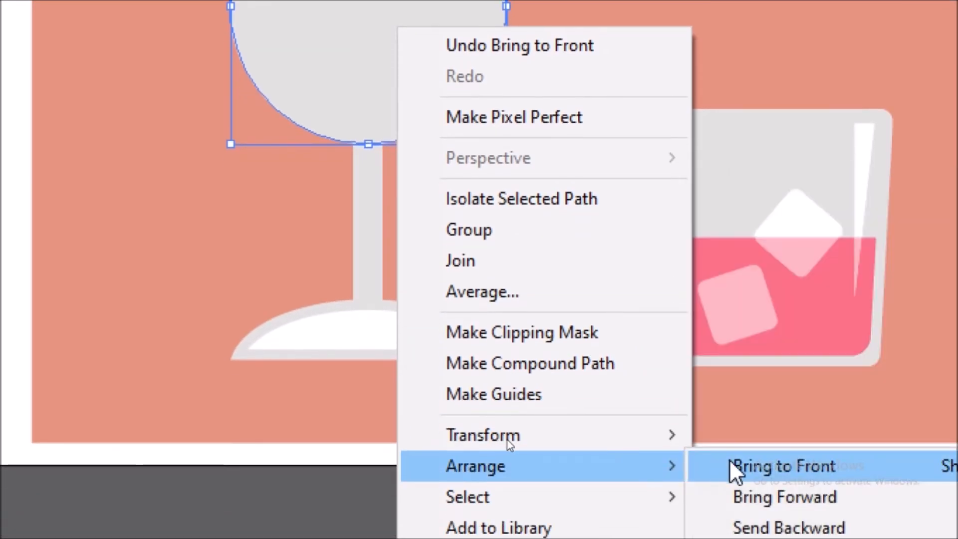
{"action": "left_click", "coordinate": [732, 465]}
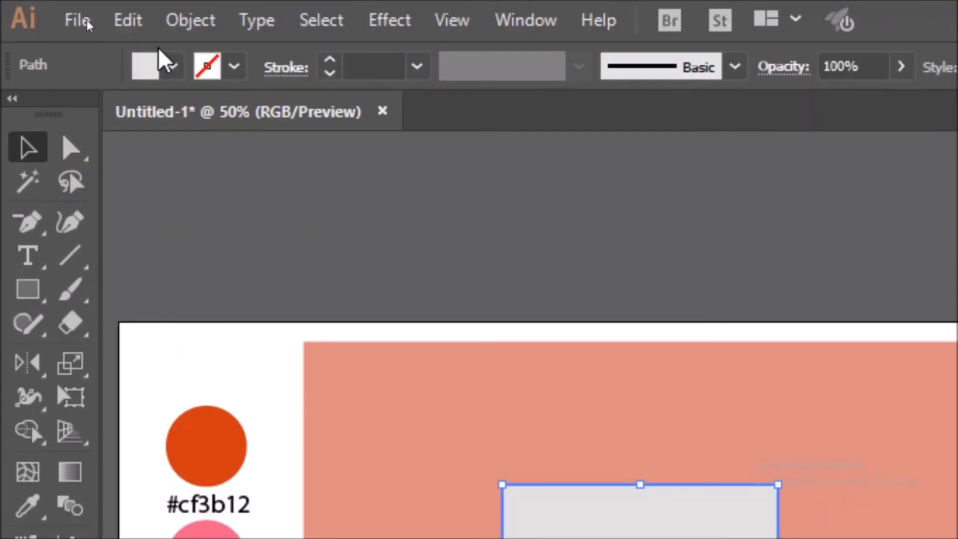
- Create an inset copy of the bowl with an offset path of -15 px and mitered joins
{"action": "left_click", "coordinate": [189, 18]}
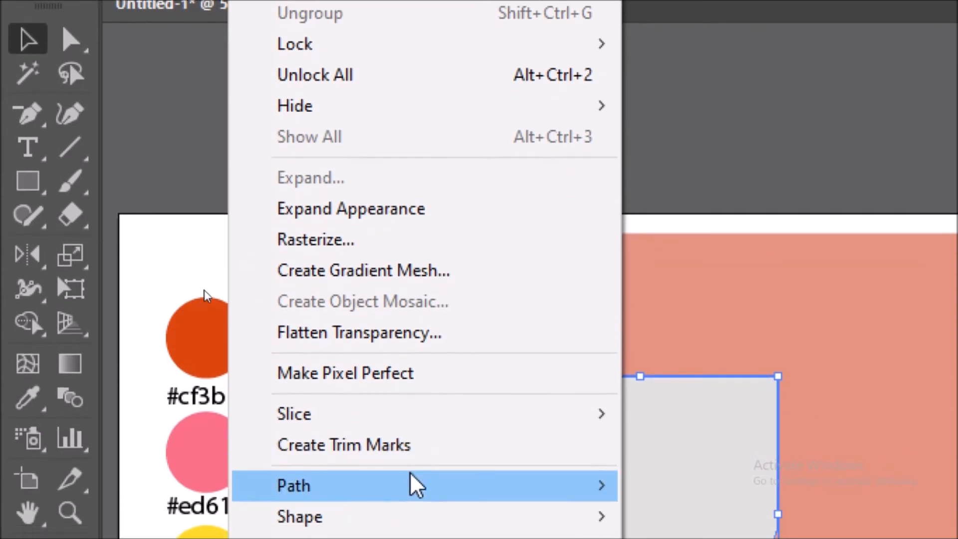
{"action": "mouse_move", "coordinate": [412, 484]}
{"action": "left_click", "coordinate": [777, 477]}
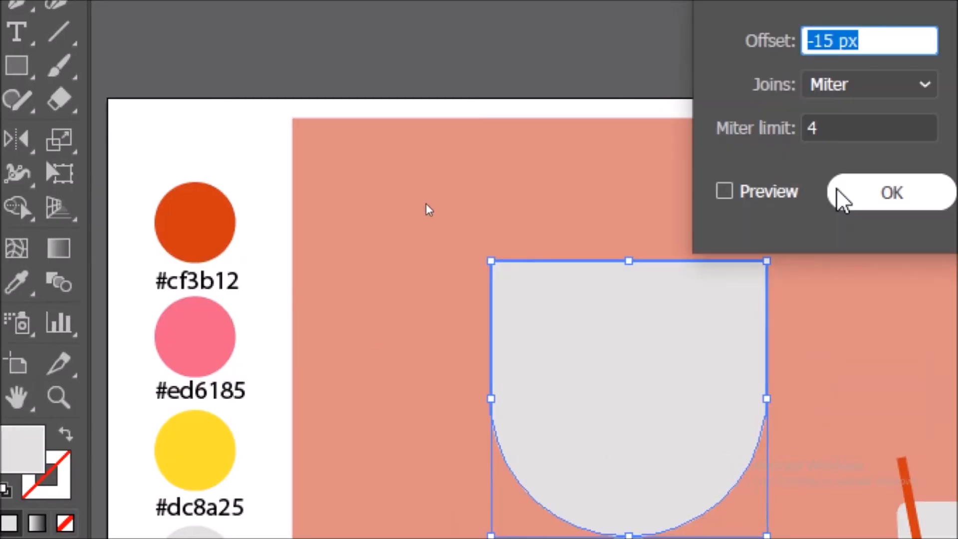
{"action": "left_click", "coordinate": [765, 197]}
{"action": "left_click", "coordinate": [838, 198]}
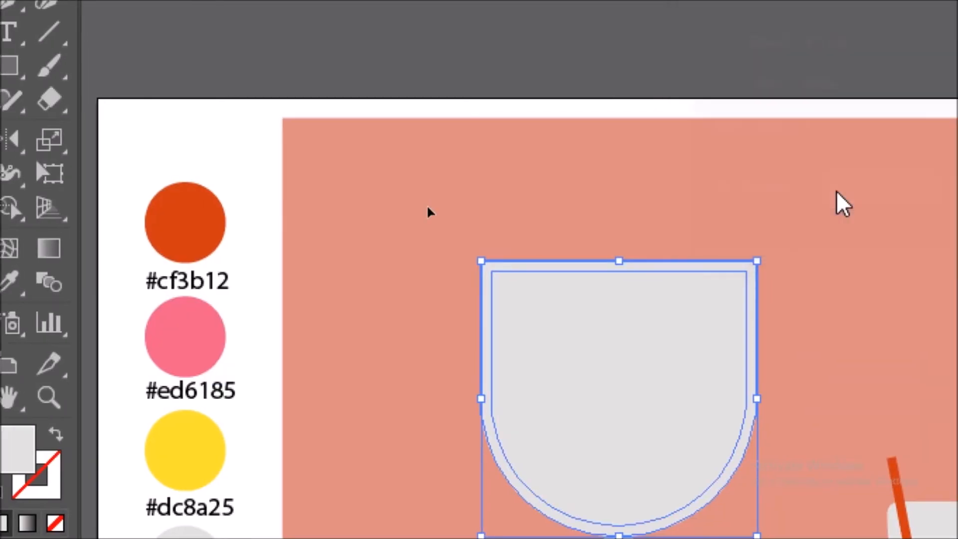
- Try the yellow #dc8a25 swatch as the fill of the inset bowl shape
{"action": "key", "text": "i"}
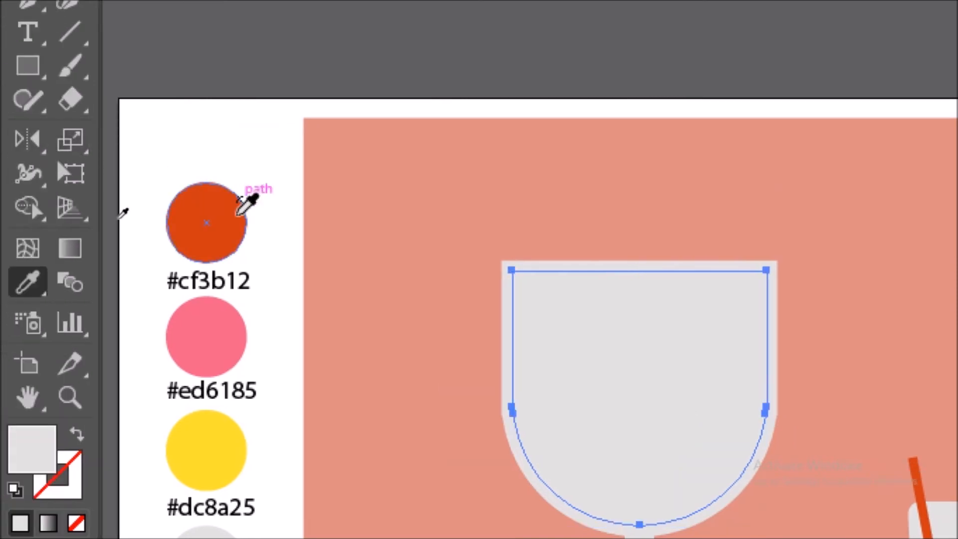
{"action": "left_click", "coordinate": [175, 208]}
{"action": "left_click", "coordinate": [240, 439]}
{"action": "key", "text": "v"}
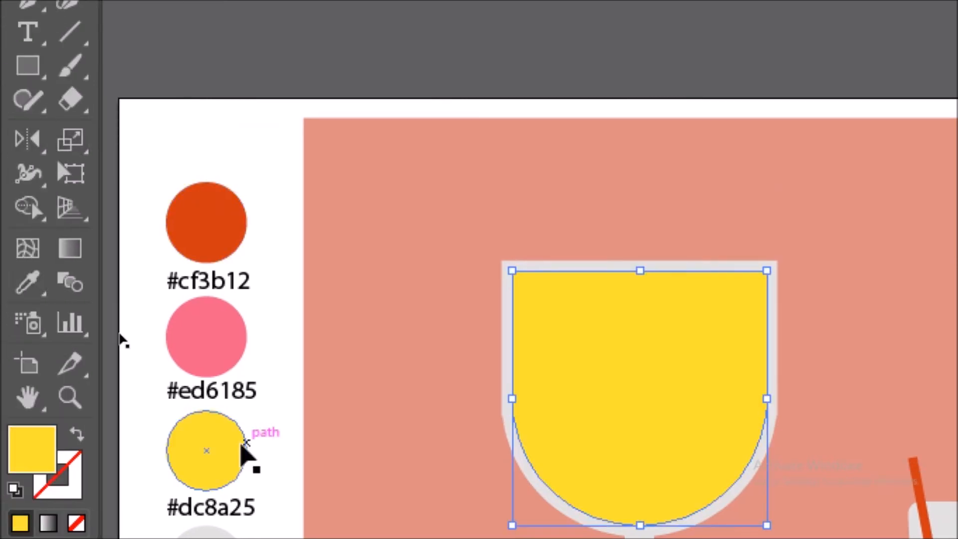
- Fill the inset bowl shape with the orange-red #cf3b12 swatch
{"action": "key", "text": "i"}
{"action": "left_click", "coordinate": [200, 198]}
{"action": "key", "text": "v"}
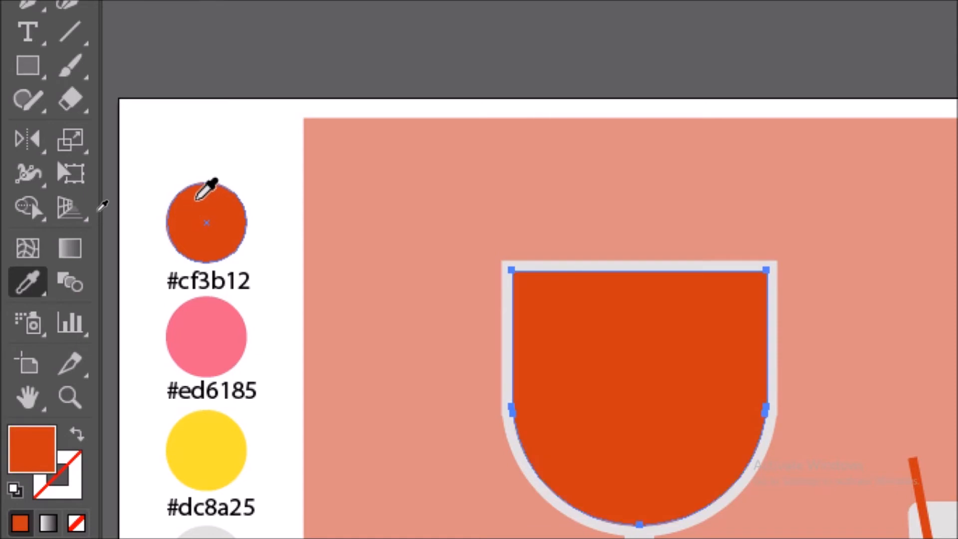
- Lower the inset shape's two upper corner points, the left one further, to form a slanted liquid surface
{"action": "left_click", "coordinate": [510, 265]}
{"action": "left_click", "coordinate": [522, 315]}
{"action": "key", "text": "a"}
{"action": "left_click", "coordinate": [519, 276]}
{"action": "left_click_drag", "start_coordinate": [520, 276], "coordinate": [513, 379]}
{"action": "left_click_drag", "start_coordinate": [774, 279], "coordinate": [768, 338]}
{"action": "left_click", "coordinate": [456, 350]}
{"action": "key", "text": "v"}
- Create another inset copy of the outer bowl with an offset path of -5 px, previewing it before applying
{"action": "scroll", "coordinate": [851, 429], "scroll_direction": "down", "scroll_amount": 10}
{"action": "scroll", "coordinate": [851, 429], "scroll_direction": "up", "scroll_amount": 2}
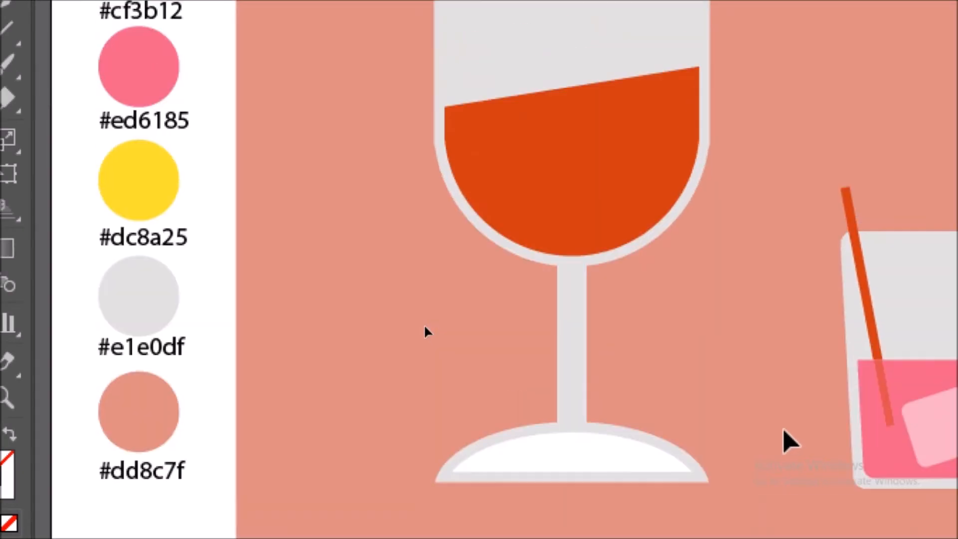
{"action": "left_click", "coordinate": [690, 21]}
{"action": "scroll", "coordinate": [329, 207], "scroll_direction": "up", "scroll_amount": 2}
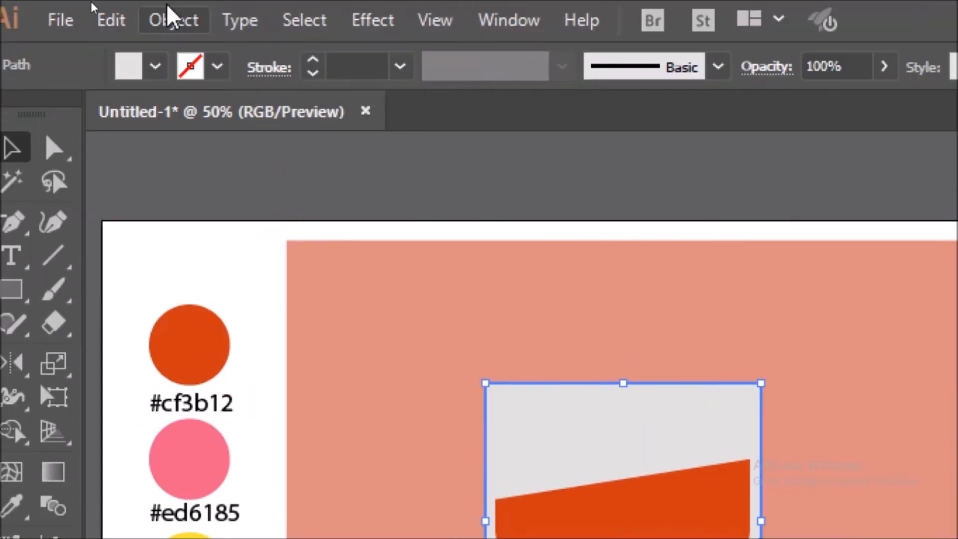
{"action": "left_click", "coordinate": [171, 19]}
{"action": "mouse_move", "coordinate": [519, 469]}
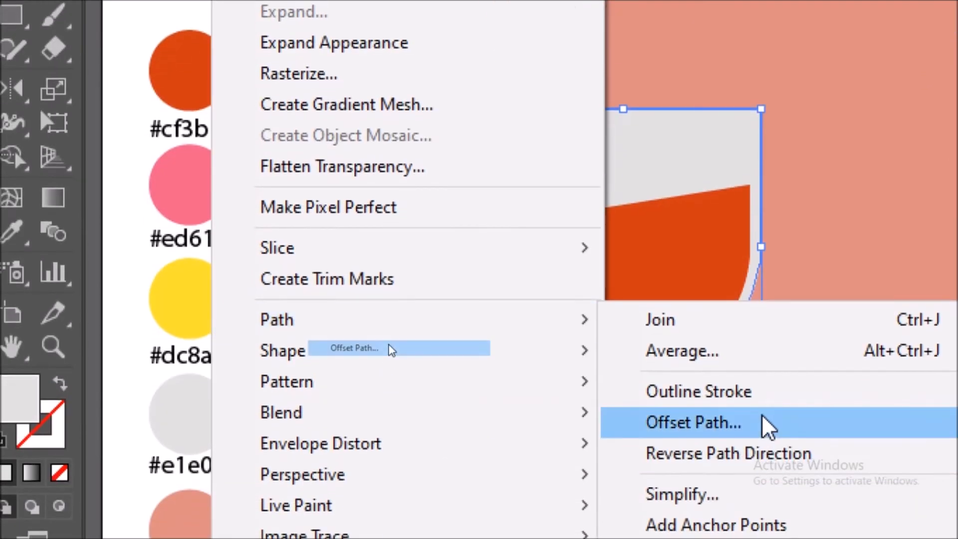
{"action": "left_click", "coordinate": [769, 427]}
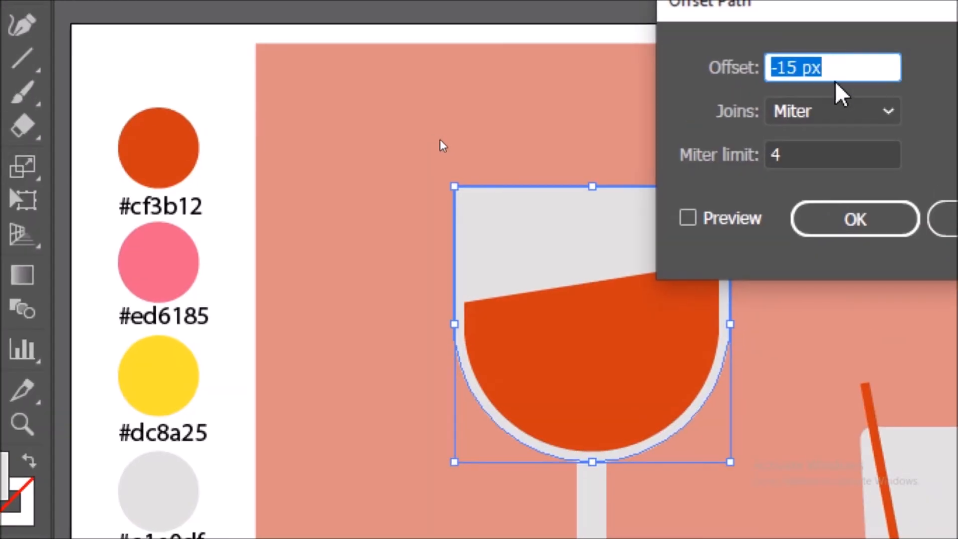
{"action": "type", "text": "-5"}
{"action": "left_click", "coordinate": [686, 218]}
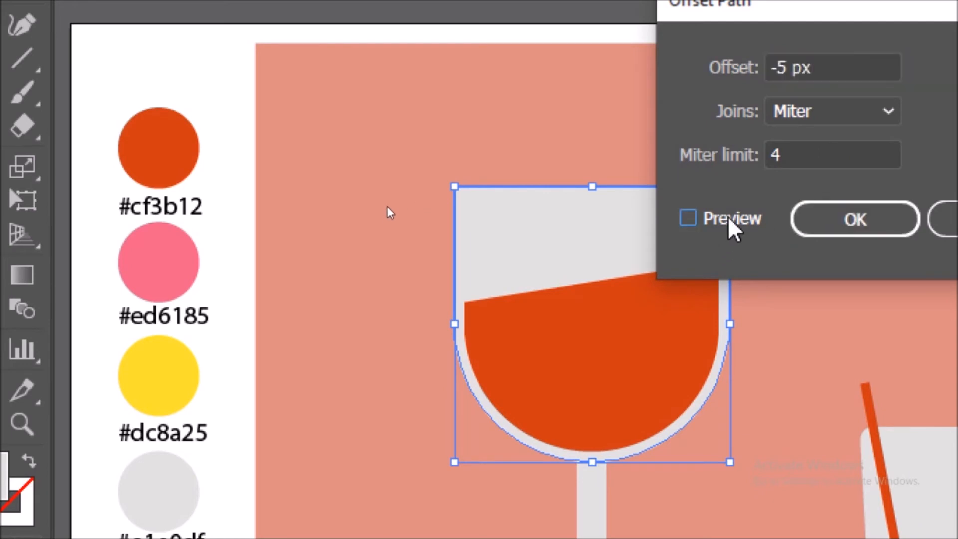
{"action": "left_click", "coordinate": [728, 220]}
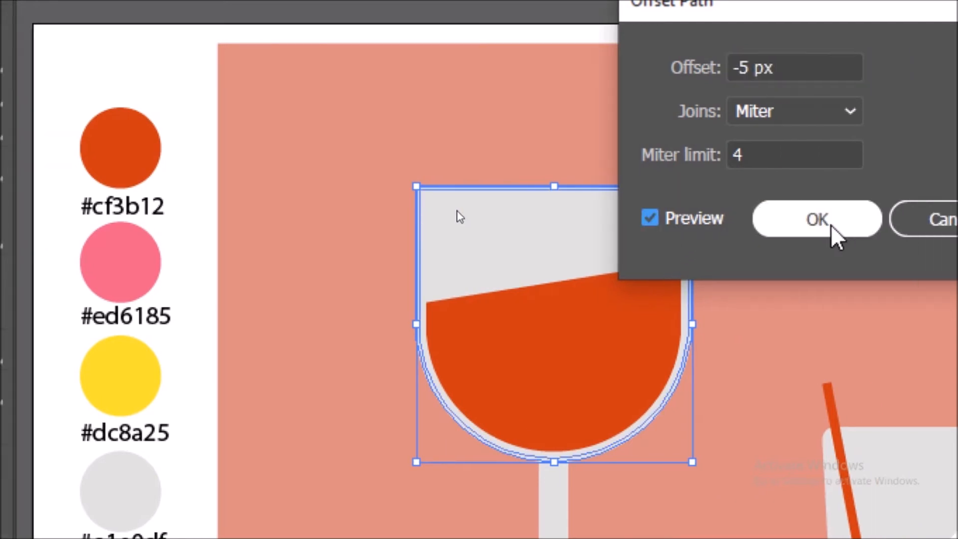
{"action": "left_click", "coordinate": [868, 225]}
{"action": "left_click", "coordinate": [405, 235]}
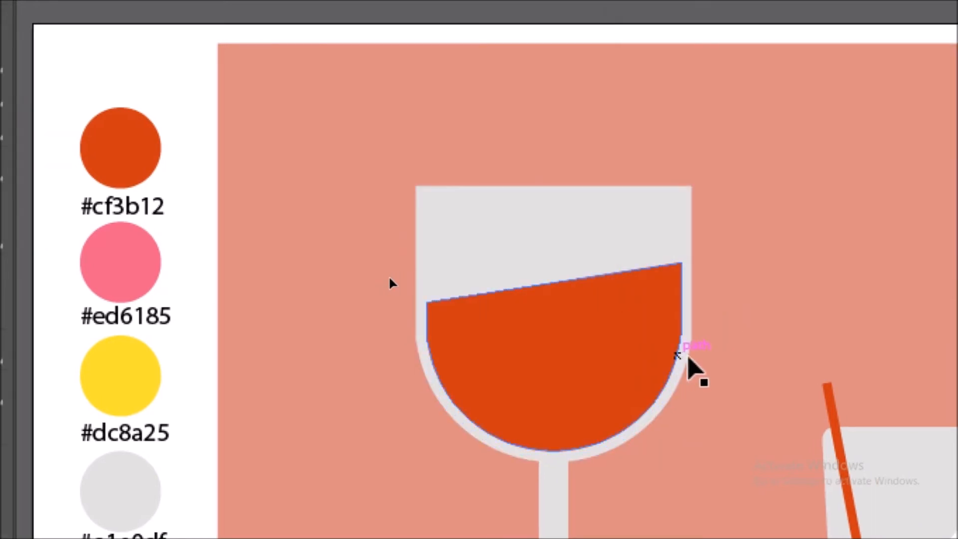
- Fill the outermost bowl shape with white to form a thin rim around the grey glass
{"action": "left_click", "coordinate": [693, 345]}
{"action": "key", "text": "i"}
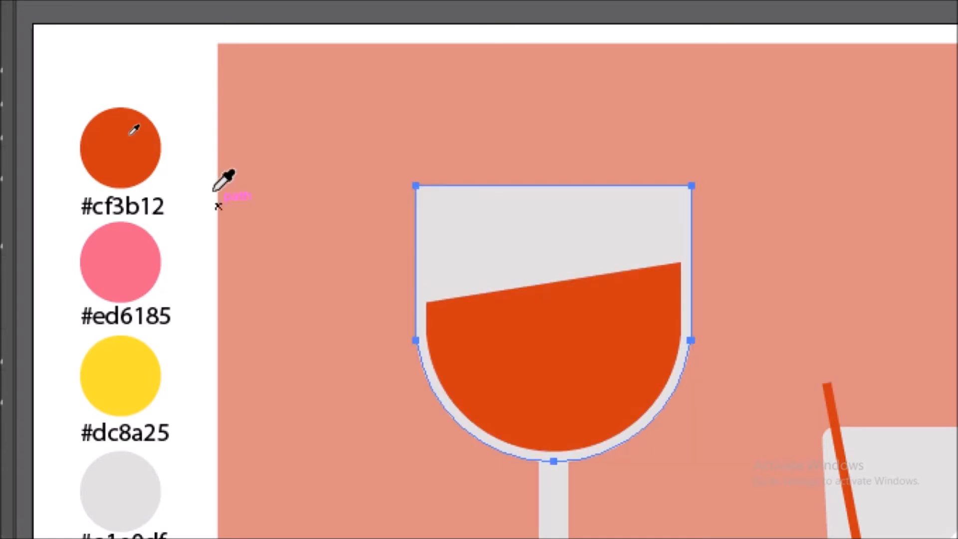
{"action": "key", "text": "v"}
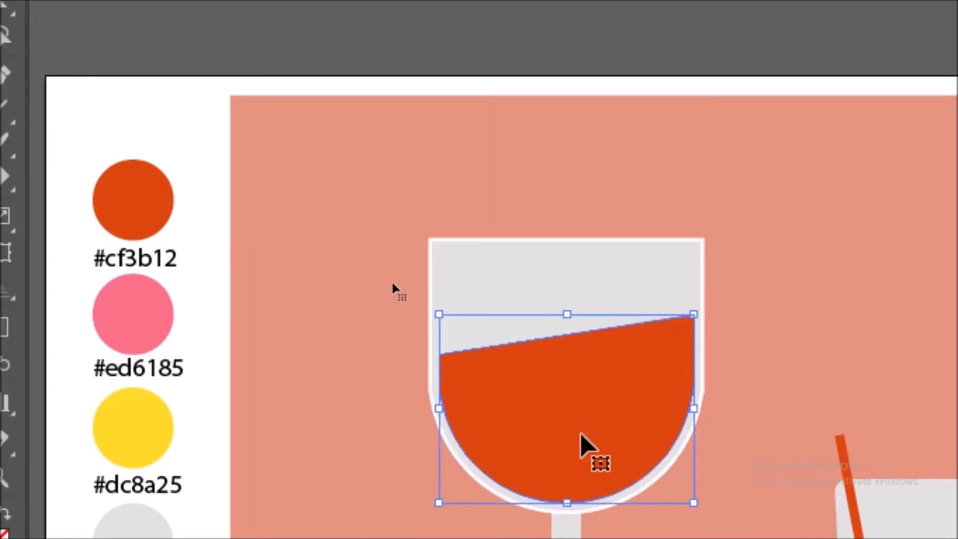
{"action": "left_click", "coordinate": [849, 391]}
- Make a half-width strip along the left side of the stem and fill it with the base's white
{"action": "scroll", "coordinate": [683, 519], "scroll_direction": "down", "scroll_amount": 5}
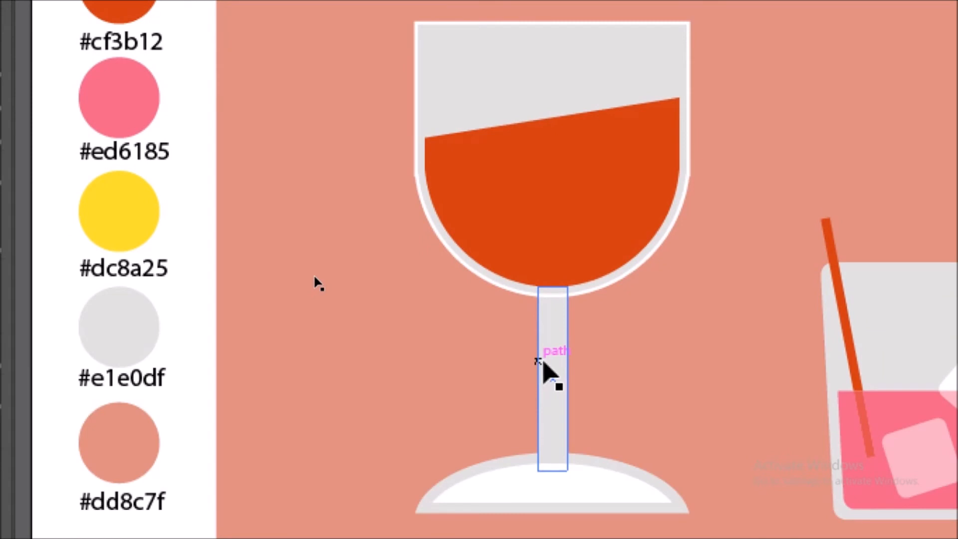
{"action": "left_click", "coordinate": [545, 365]}
{"action": "left_click_drag", "start_coordinate": [578, 385], "coordinate": [555, 388]}
{"action": "key", "text": "i"}
{"action": "scroll", "coordinate": [573, 472], "scroll_direction": "down", "scroll_amount": 3}
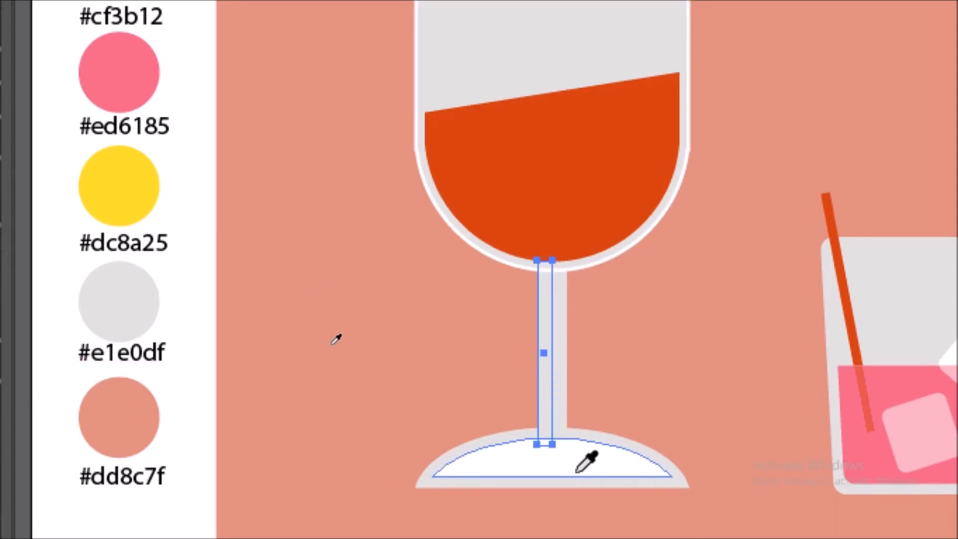
{"action": "left_click", "coordinate": [575, 475]}
{"action": "key", "text": "v"}
{"action": "left_click", "coordinate": [645, 305]}
- Narrow the white stem strip and place it slightly inside the stem's left edge as a highlight
{"action": "scroll", "coordinate": [659, 394], "scroll_direction": "up", "scroll_amount": 4}
{"action": "scroll", "coordinate": [660, 394], "scroll_direction": "up", "scroll_amount": 2}
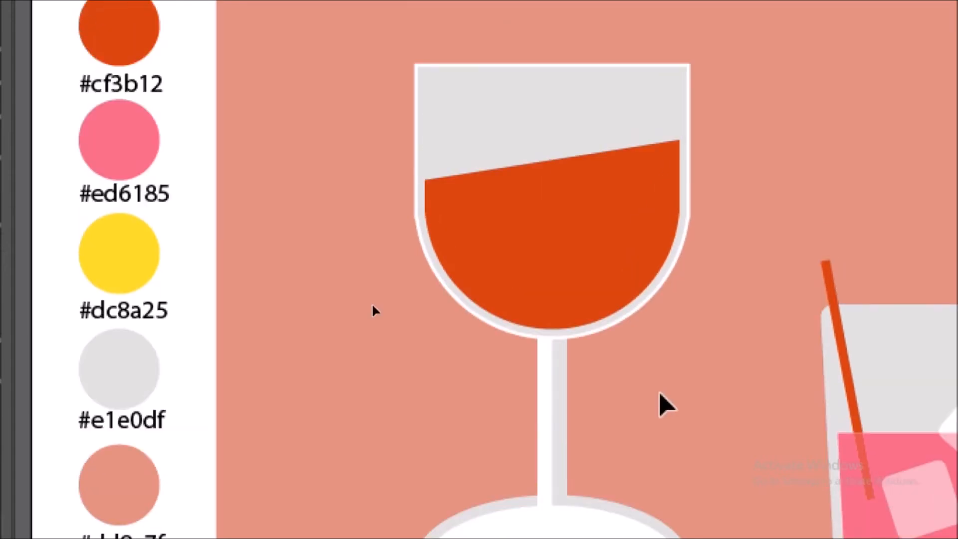
{"action": "left_click", "coordinate": [545, 438]}
{"action": "left_click_drag", "start_coordinate": [532, 421], "coordinate": [542, 425]}
{"action": "key", "text": "ctrl+z"}
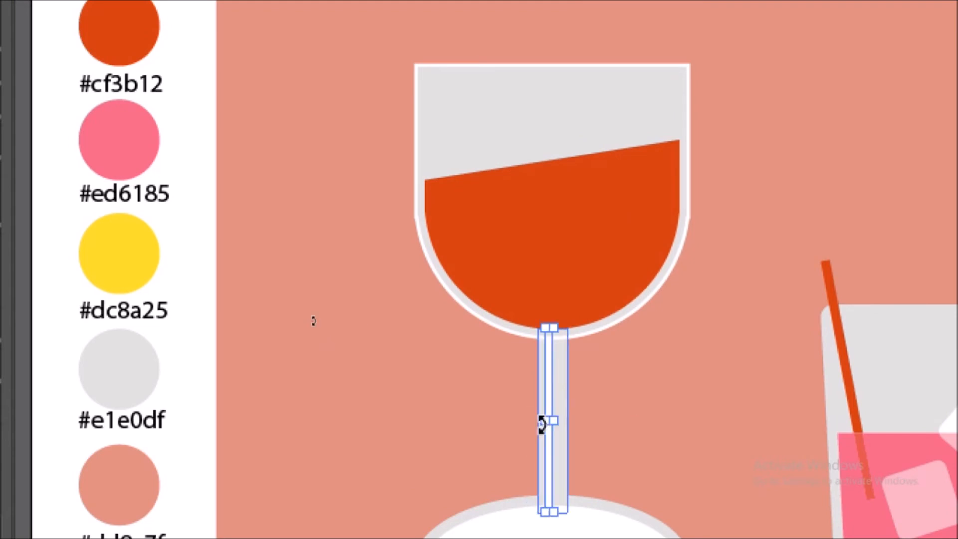
{"action": "left_click", "coordinate": [682, 427]}
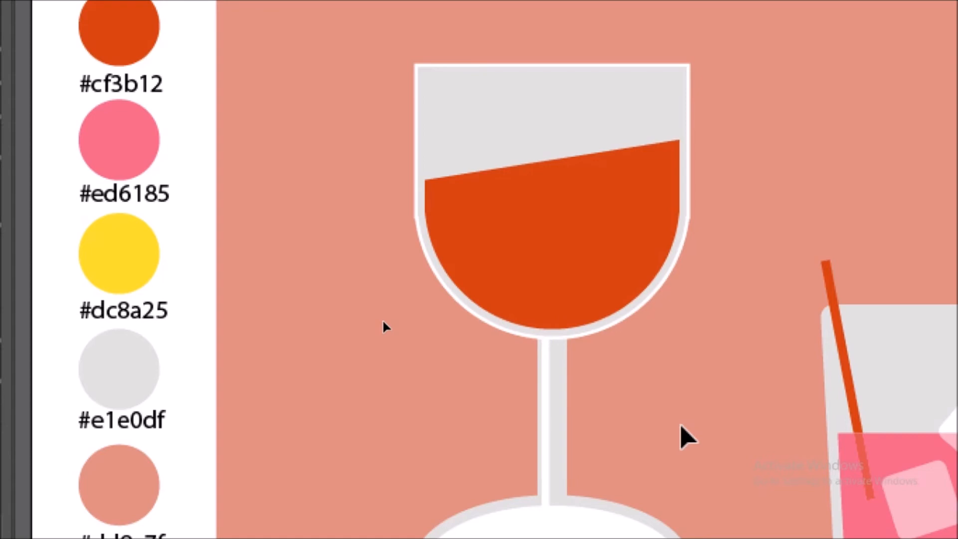
- Draw a circle about 216 px wide centred on the goblet's upper-left corner and fill it with the yellow palette color
{"action": "scroll", "coordinate": [560, 244], "scroll_direction": "up", "scroll_amount": 1}
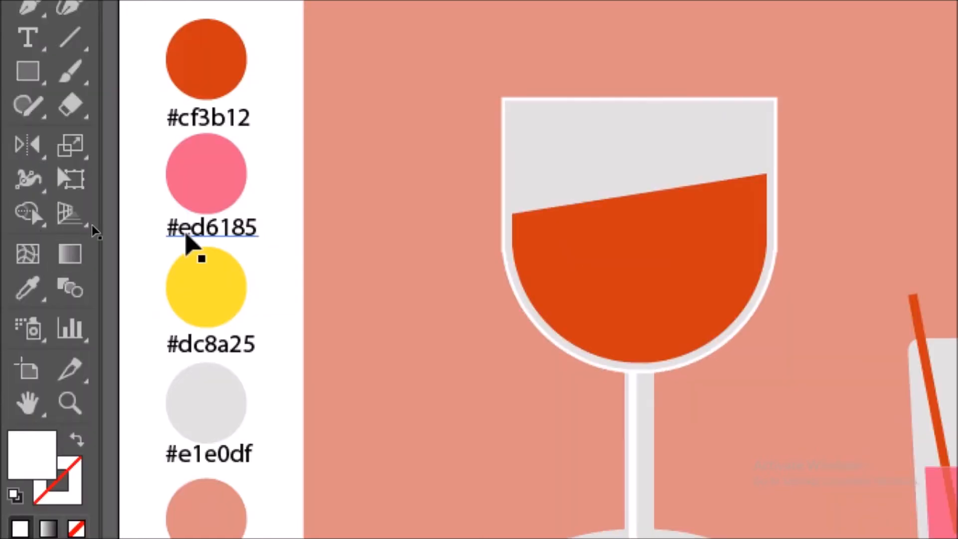
{"action": "key", "text": "l"}
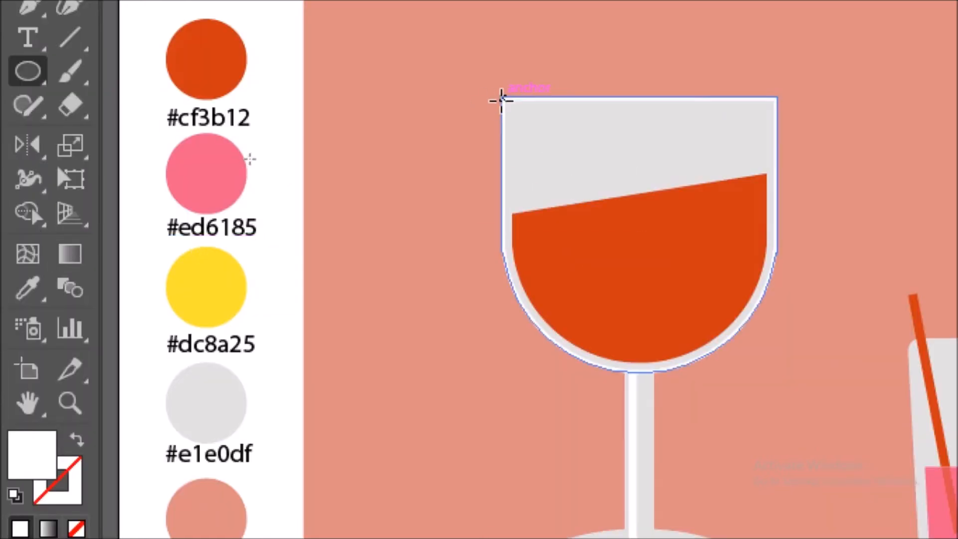
{"action": "mouse_move", "coordinate": [502, 102]}
{"action": "left_mouse_down"}
{"action": "mouse_move", "coordinate": [560, 230]}
{"action": "mouse_move", "coordinate": [556, 178]}
{"action": "left_mouse_up"}
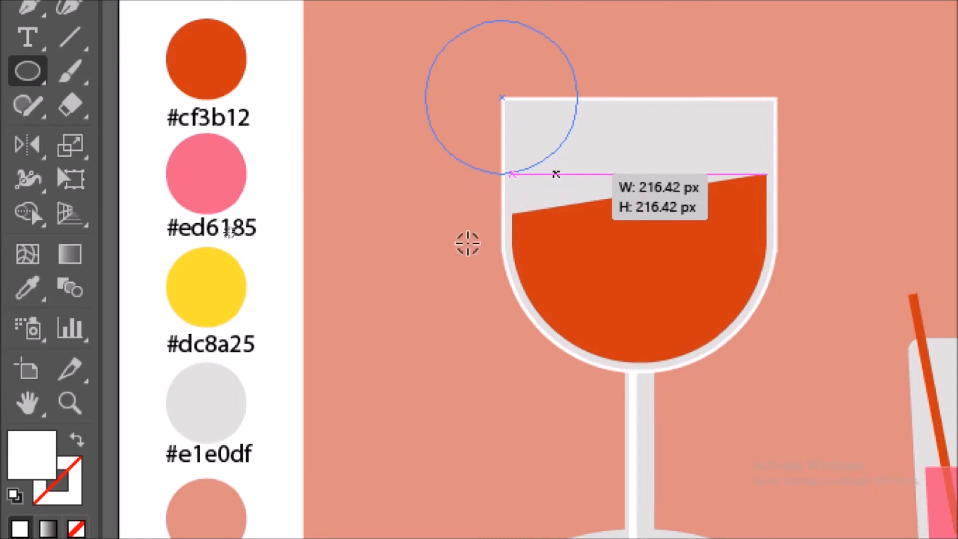
{"action": "key", "text": "i"}
{"action": "left_click", "coordinate": [222, 268]}
{"action": "key", "text": "v"}
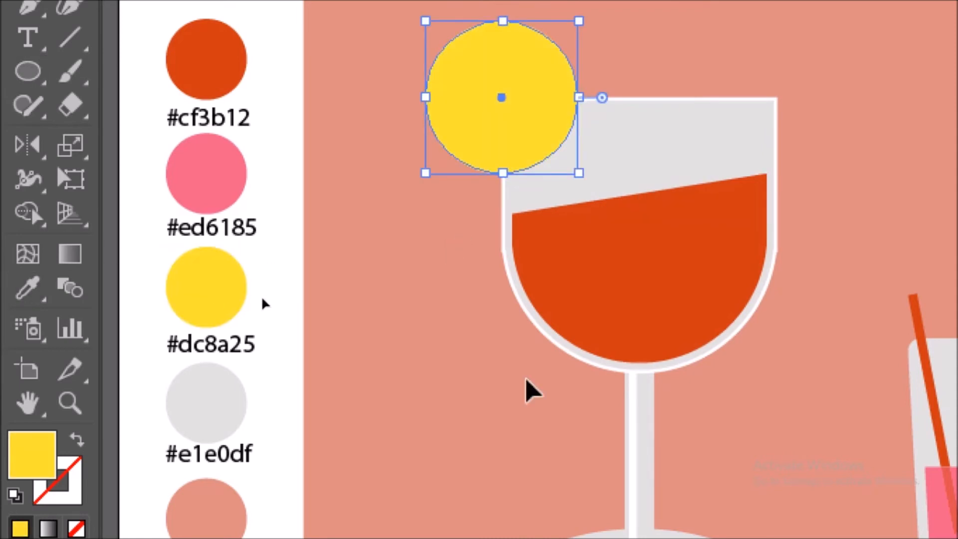
{"action": "left_click", "coordinate": [528, 389]}
- Divide the yellow circle and the outermost white bowl shape with Pathfinder and ungroup the pieces
{"action": "left_click", "coordinate": [784, 100]}
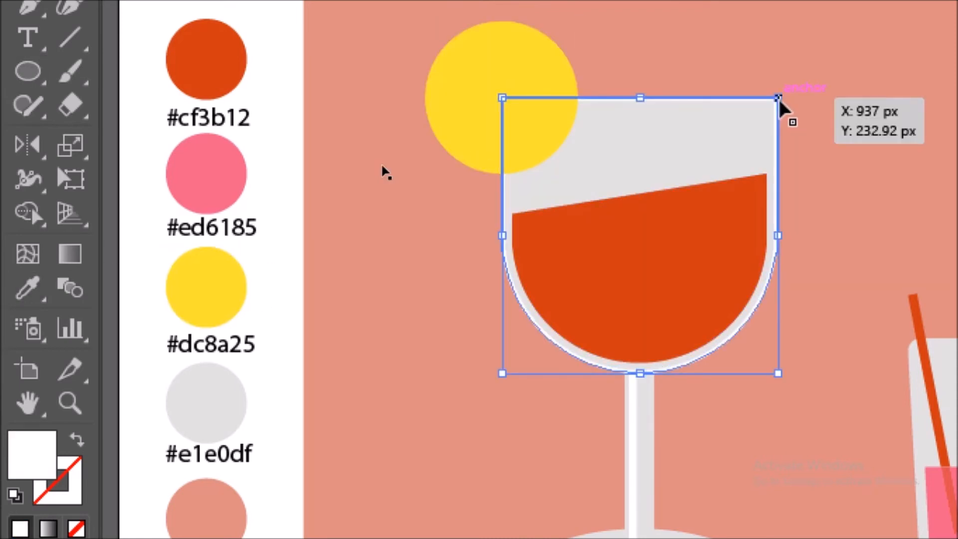
{"action": "left_click", "coordinate": [492, 120], "text": "shift"}
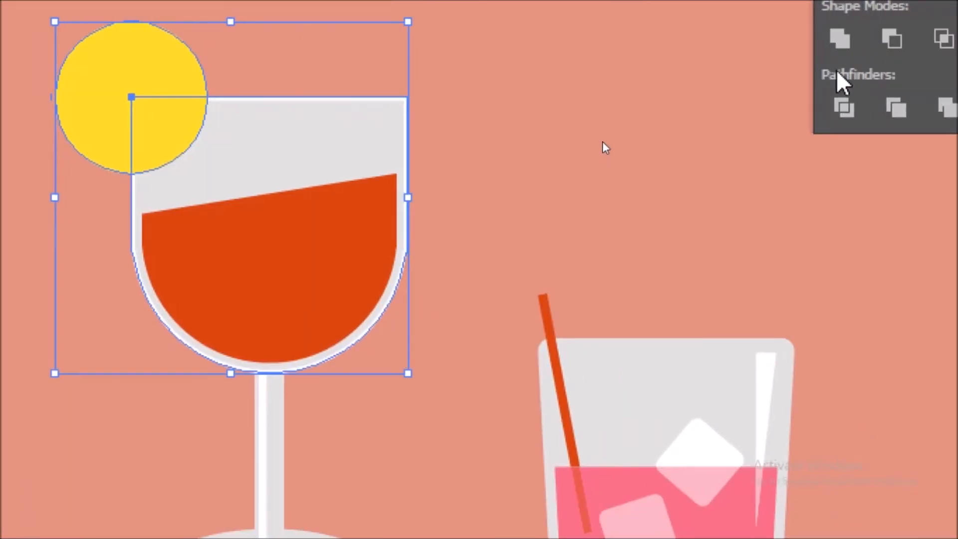
{"action": "left_click", "coordinate": [831, 122]}
{"action": "right_click", "coordinate": [158, 281]}
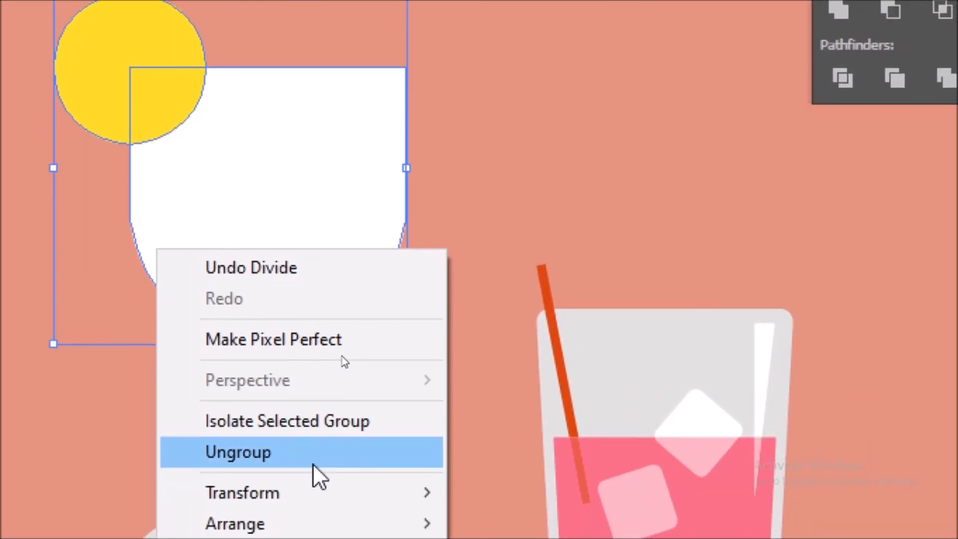
{"action": "left_click", "coordinate": [314, 462]}
{"action": "left_click", "coordinate": [475, 193]}
- Send the large white bowl piece to the back, behind the glass and the drink
{"action": "left_click", "coordinate": [316, 231]}
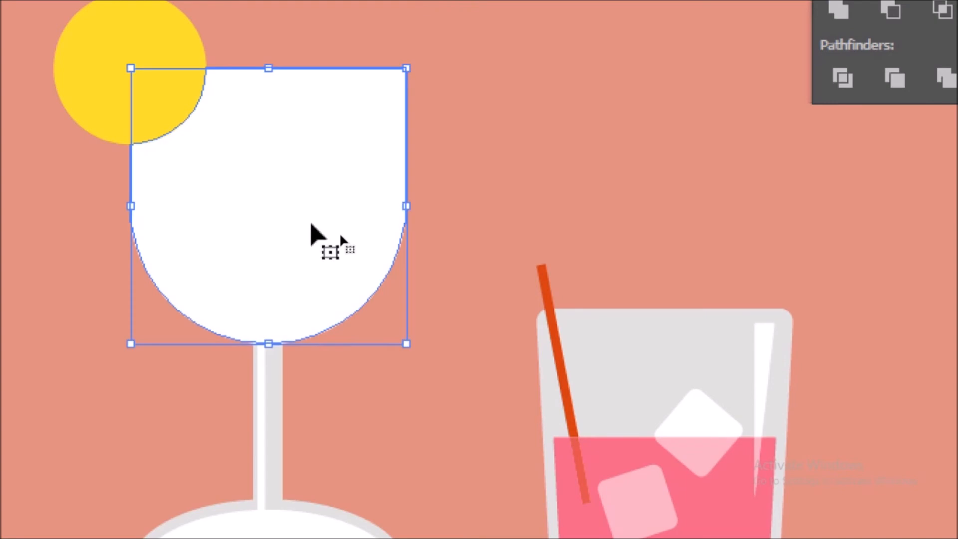
{"action": "right_click", "coordinate": [317, 231]}
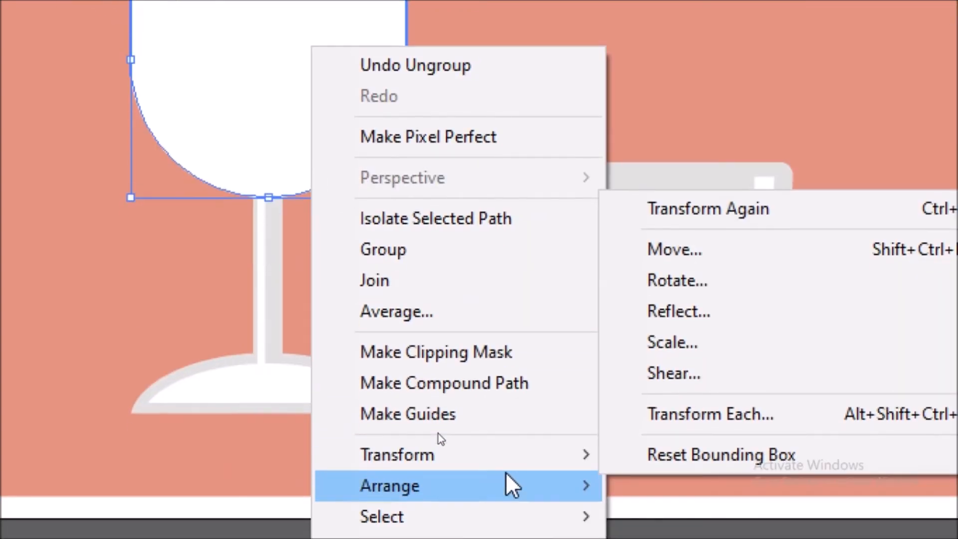
{"action": "mouse_move", "coordinate": [514, 485]}
{"action": "left_click", "coordinate": [701, 514]}
{"action": "scroll", "coordinate": [473, 270], "scroll_direction": "up", "scroll_amount": 6}
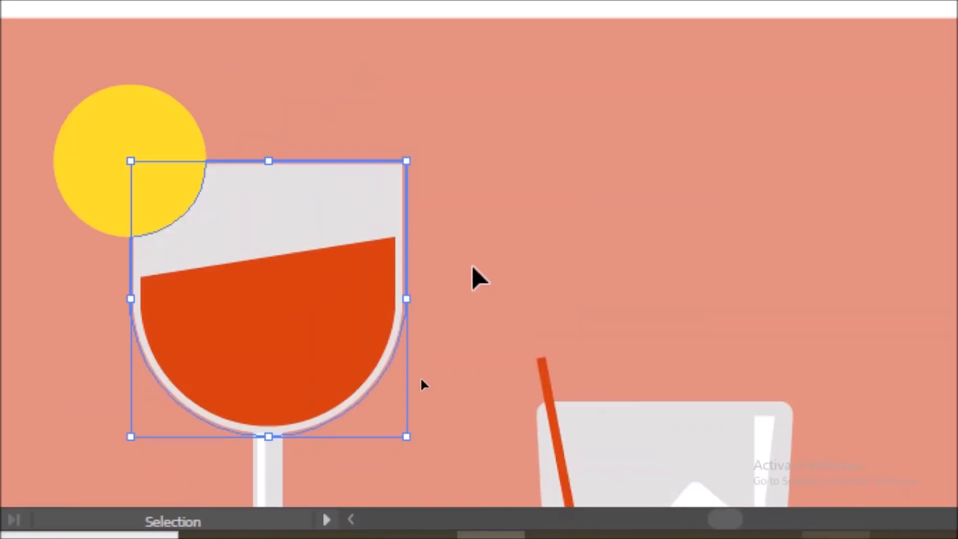
{"action": "left_click", "coordinate": [474, 272]}
- Draw a narrow yellow rectangle beside the bowl, place a copy of it to the right and fill the copy with the glass grey
{"action": "left_click", "coordinate": [142, 209]}
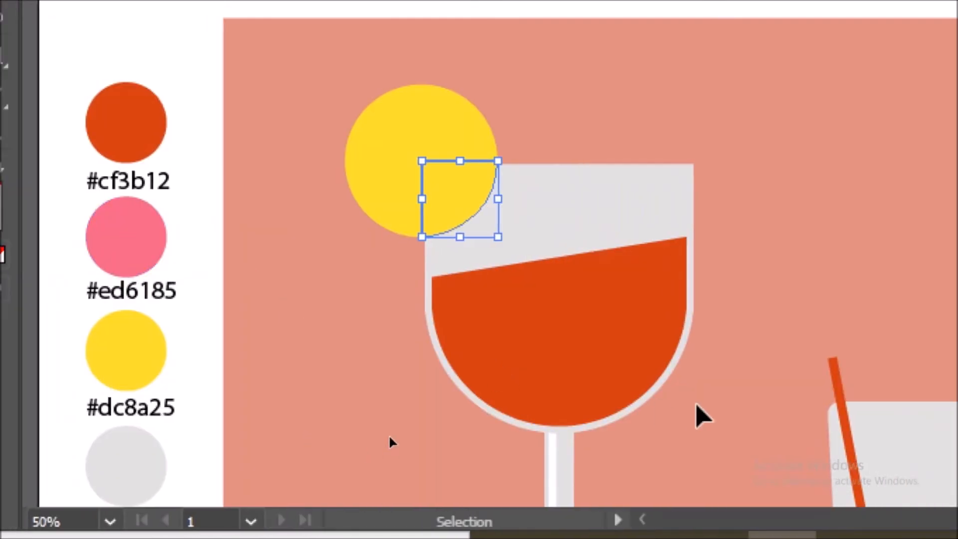
{"action": "key", "text": "m"}
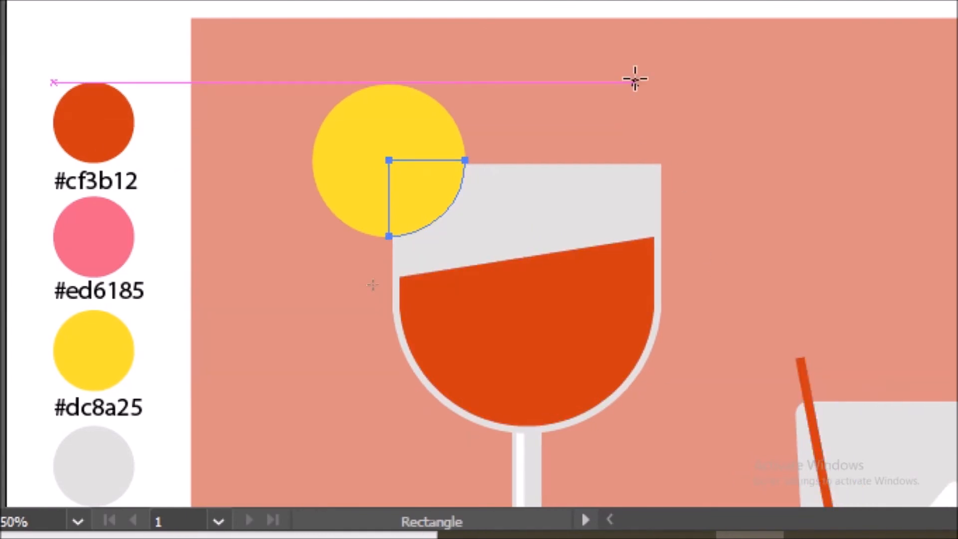
{"action": "left_click_drag", "start_coordinate": [665, 71], "coordinate": [704, 298]}
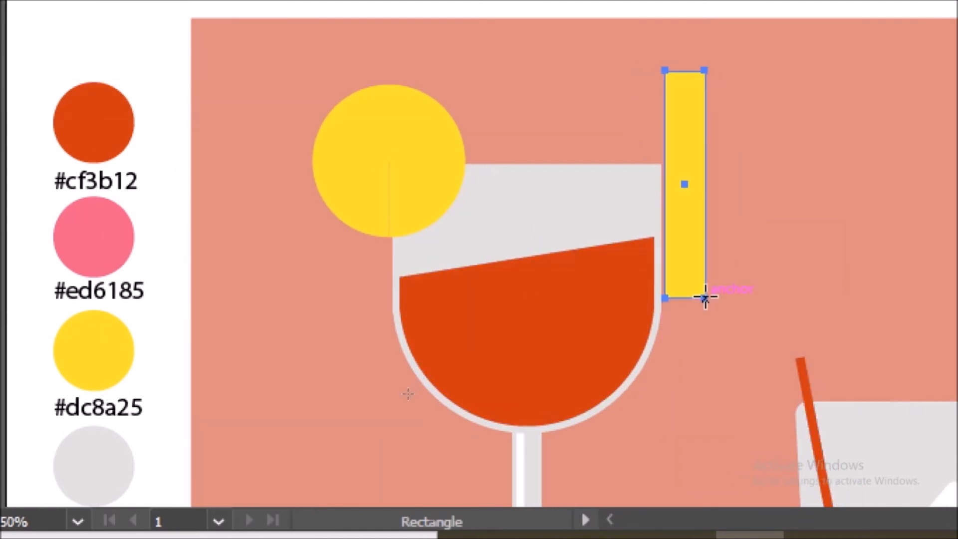
{"action": "key", "text": "v"}
{"action": "left_click_drag", "start_coordinate": [676, 248], "coordinate": [841, 253]}
{"action": "key", "text": "i"}
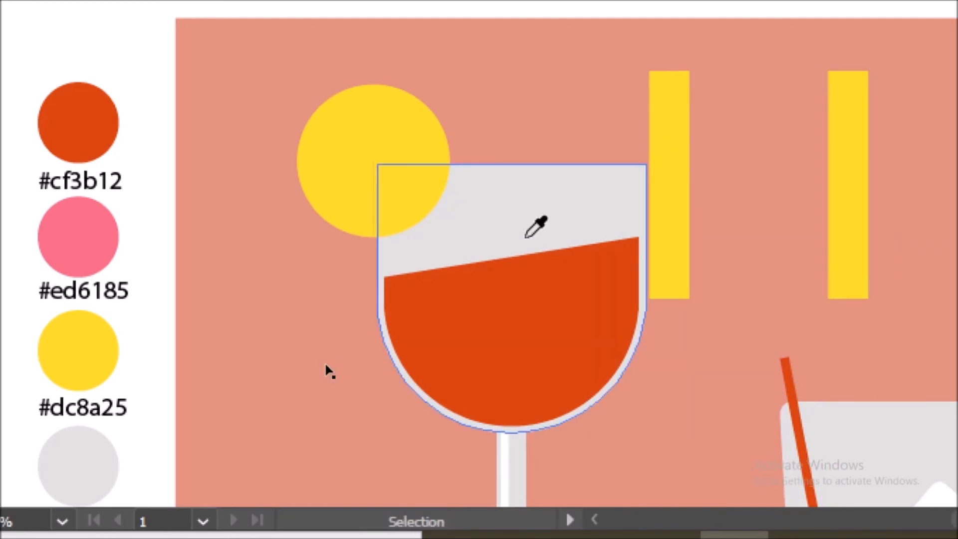
{"action": "left_click", "coordinate": [849, 200], "text": "ctrl"}
{"action": "left_click", "coordinate": [513, 226]}
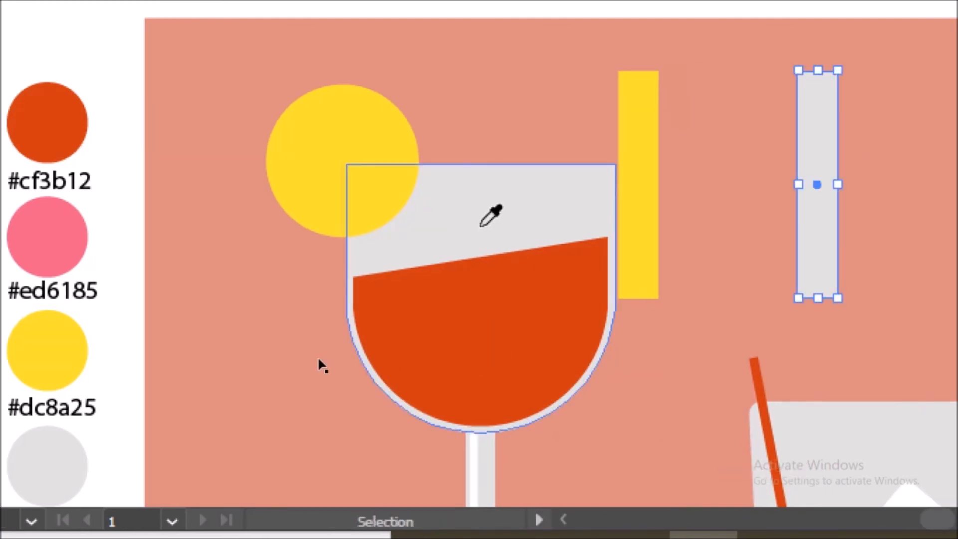
- Blend the yellow and grey rectangles to produce an intermediate color strip
{"action": "left_click", "coordinate": [643, 217]}
{"action": "left_click", "coordinate": [812, 223], "text": "shift"}
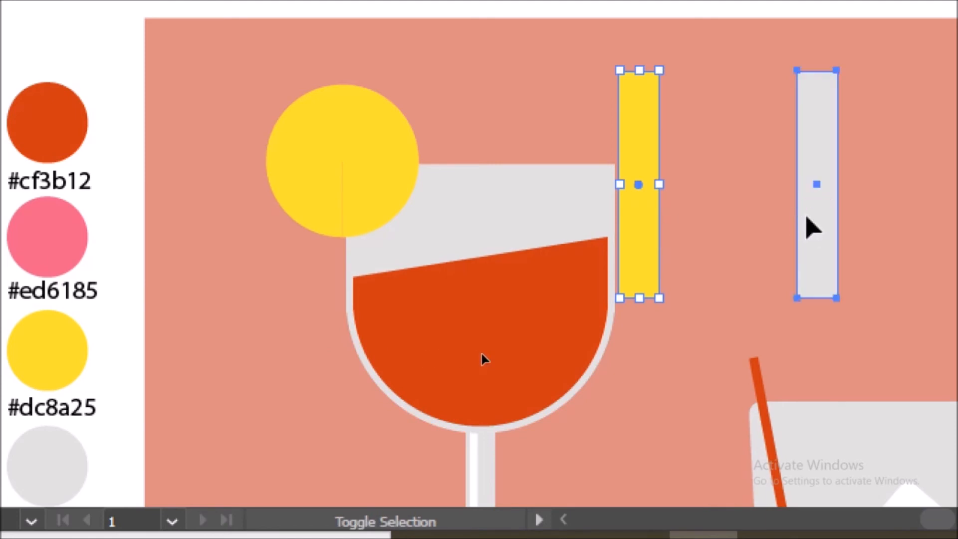
{"action": "left_click", "coordinate": [72, 15]}
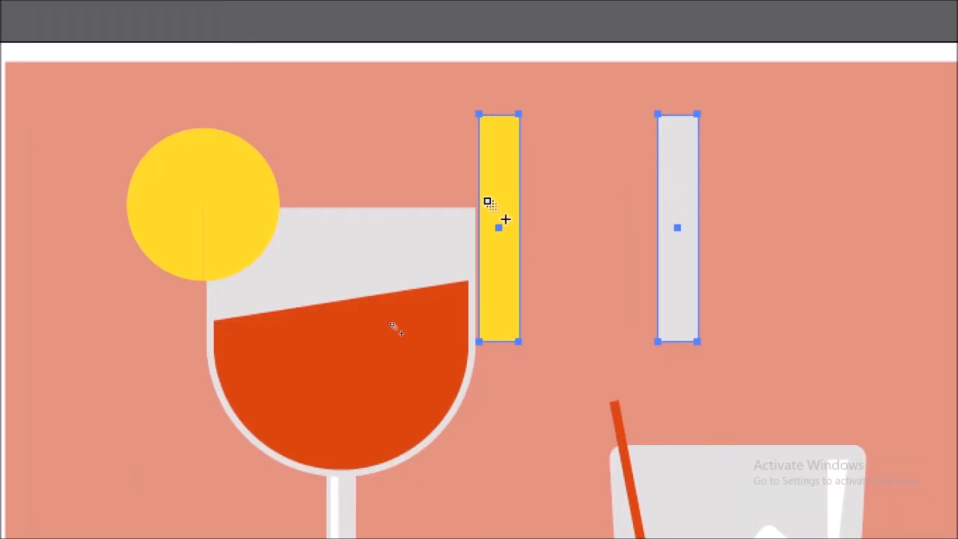
{"action": "left_click", "coordinate": [506, 219]}
- Fill the quarter of the lemon overlapping the glass with the blend's middle color, and delete the helper blend
{"action": "key", "text": "v"}
{"action": "left_click", "coordinate": [242, 241]}
{"action": "key", "text": "i"}
{"action": "key", "text": "v"}
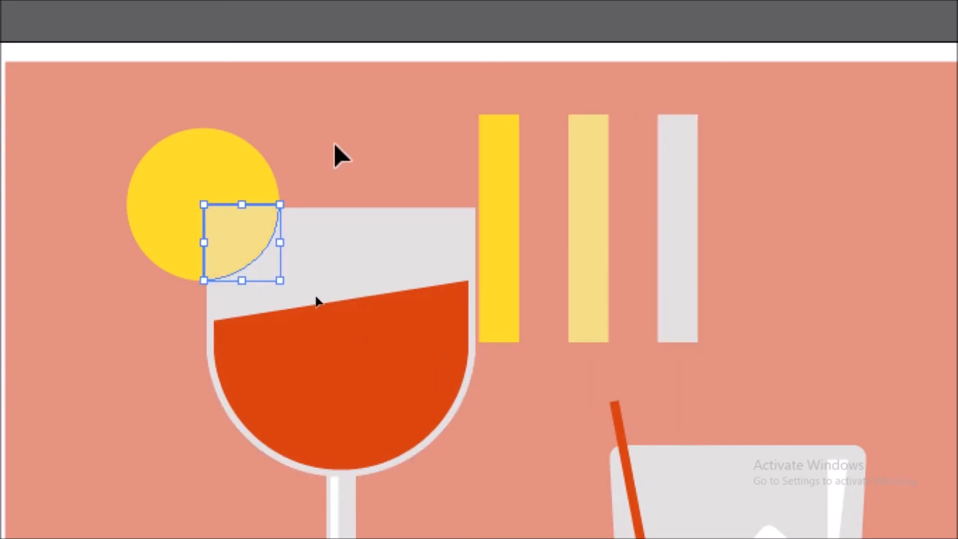
{"action": "left_click", "coordinate": [334, 144]}
{"action": "left_click", "coordinate": [480, 146]}
{"action": "key", "text": "Delete"}
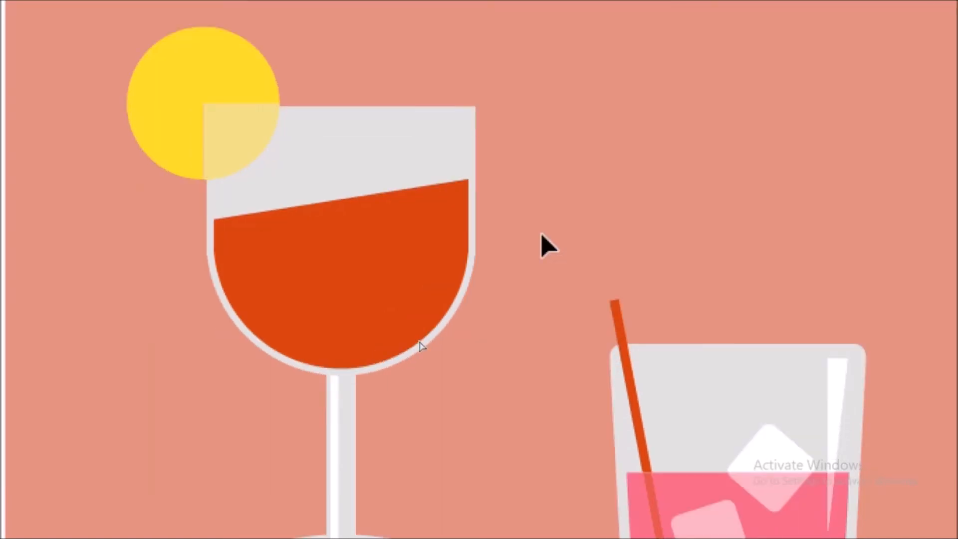
- Copy both parts of the tumbler's tapered highlight onto the goblet, just inside the bowl's right edge
{"action": "scroll", "coordinate": [543, 236], "scroll_direction": "down", "scroll_amount": 4}
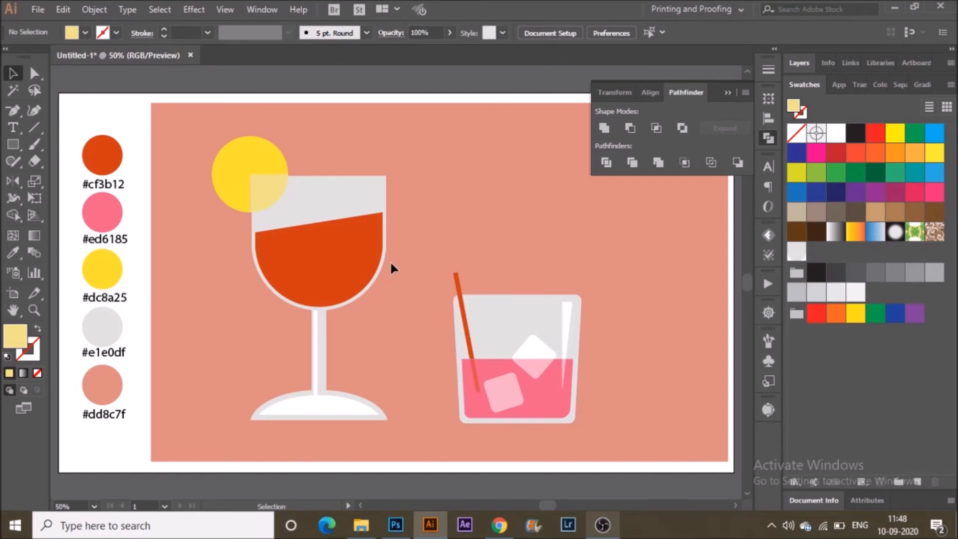
{"action": "left_click", "coordinate": [358, 249]}
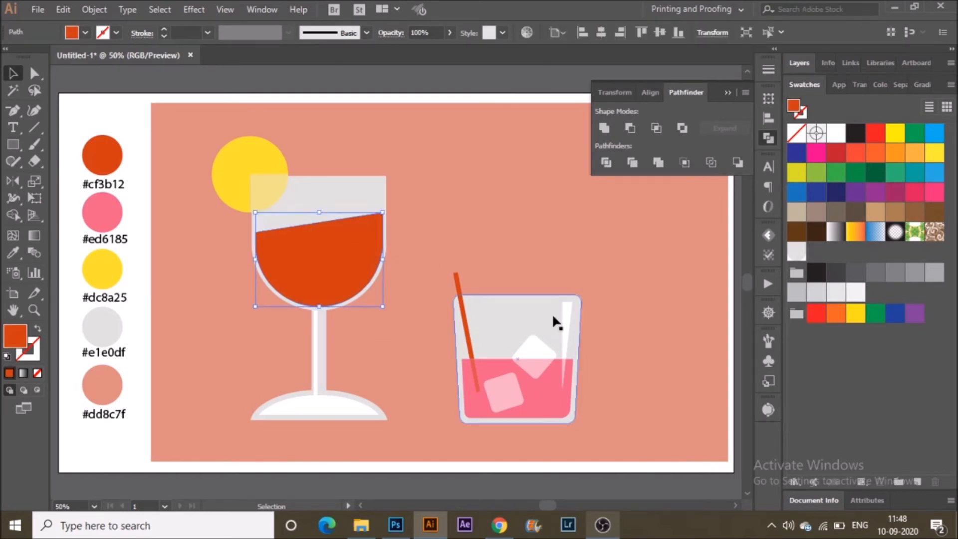
{"action": "left_click", "coordinate": [566, 357]}
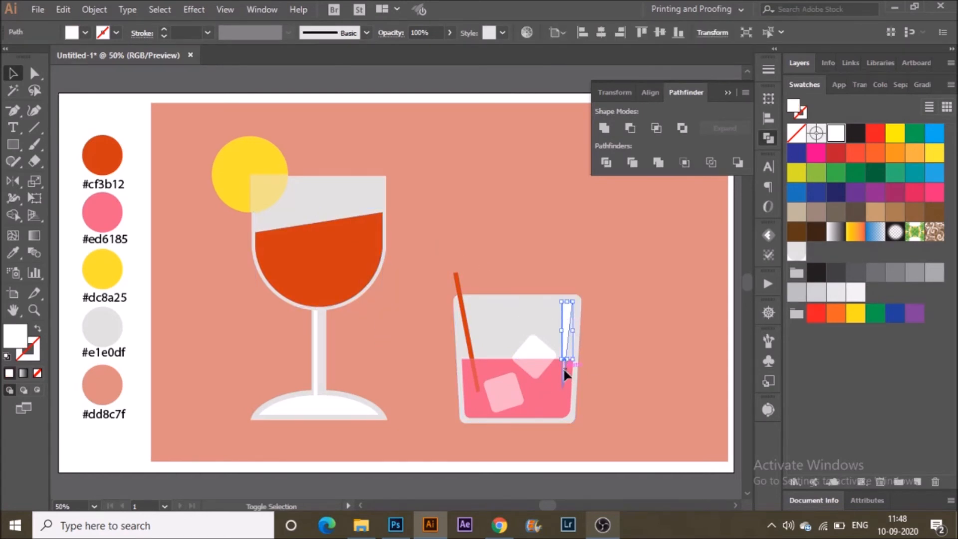
{"action": "left_click", "coordinate": [566, 375], "text": "shift"}
{"action": "left_click_drag", "start_coordinate": [572, 388], "coordinate": [428, 263]}
{"action": "key", "text": "ctrl+z"}
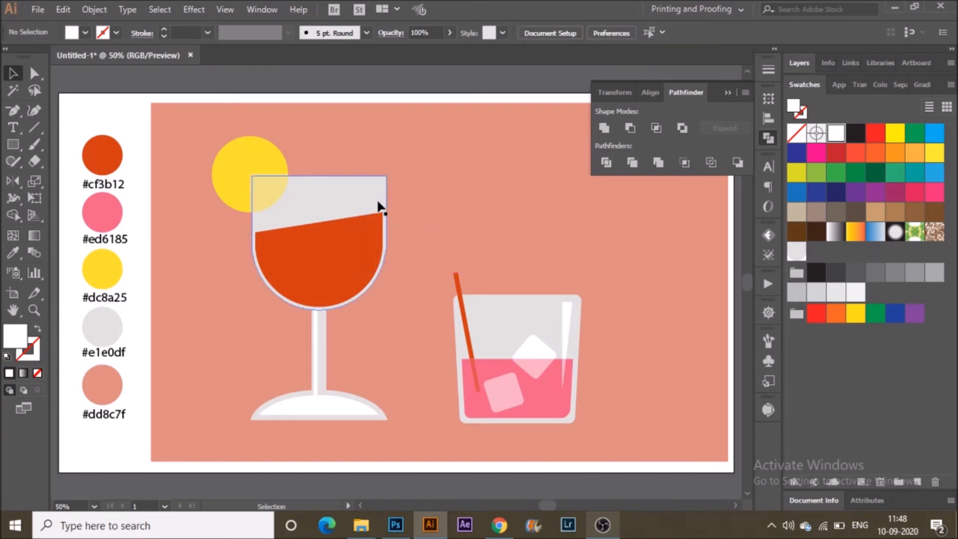
{"action": "left_click_drag", "start_coordinate": [573, 335], "coordinate": [380, 202]}
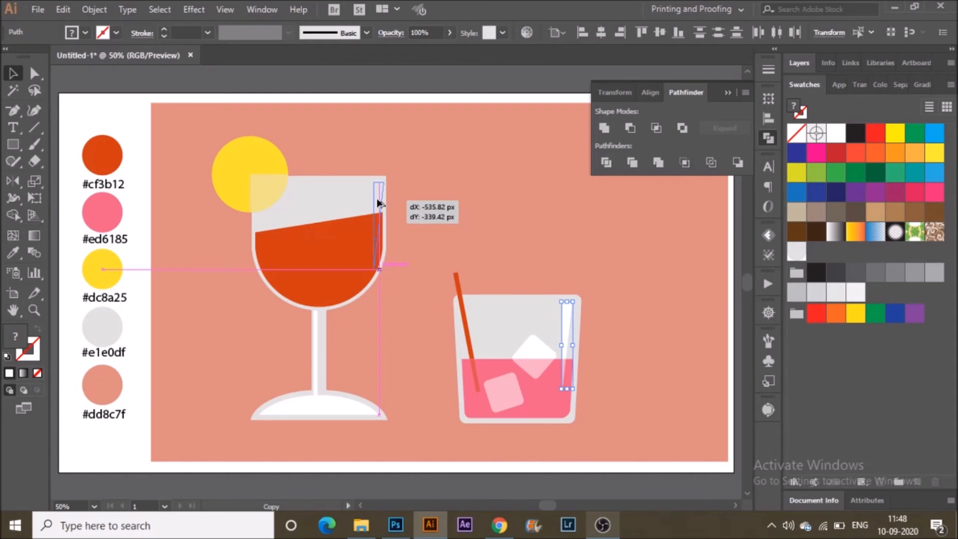
{"action": "left_click_drag", "start_coordinate": [371, 251], "coordinate": [371, 250]}
- Bring the copied goblet highlight to the front, above the orange drink
{"action": "right_click", "coordinate": [371, 235]}
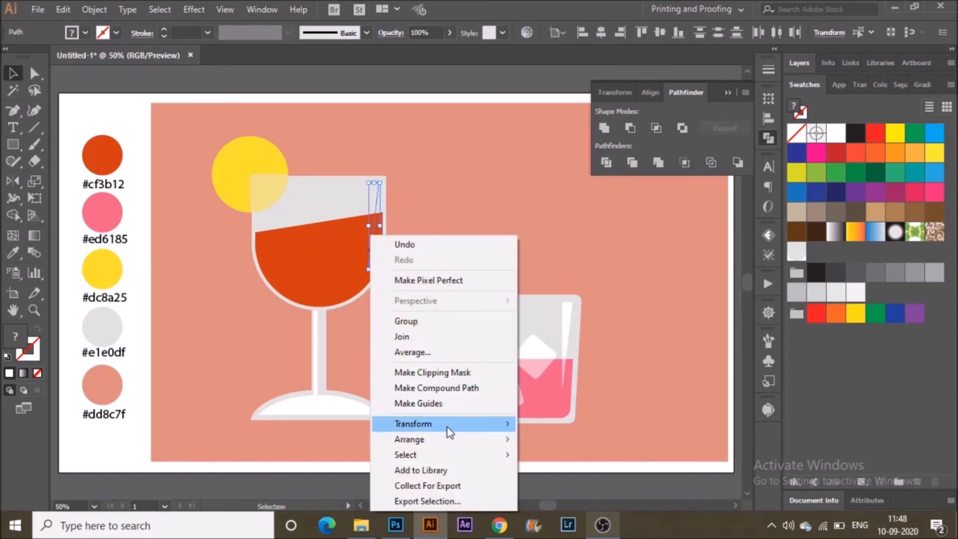
{"action": "mouse_move", "coordinate": [449, 439]}
{"action": "left_click", "coordinate": [550, 443]}
{"action": "left_click", "coordinate": [447, 305]}
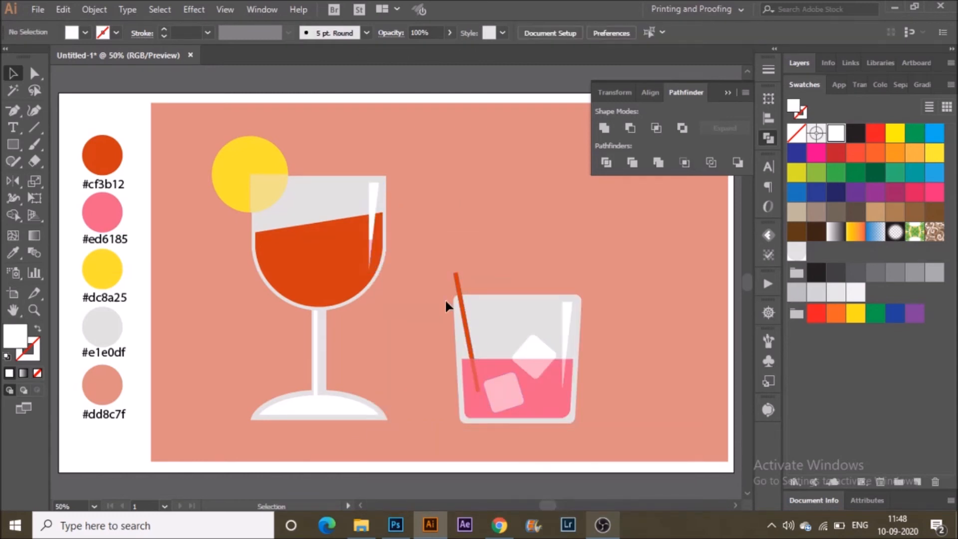
- Divide the goblet highlight and the orange liquid with Pathfinder and ungroup the resulting pieces
{"action": "left_click", "coordinate": [372, 248]}
{"action": "left_click", "coordinate": [373, 220], "text": "shift"}
{"action": "left_click", "coordinate": [380, 224], "text": "shift"}
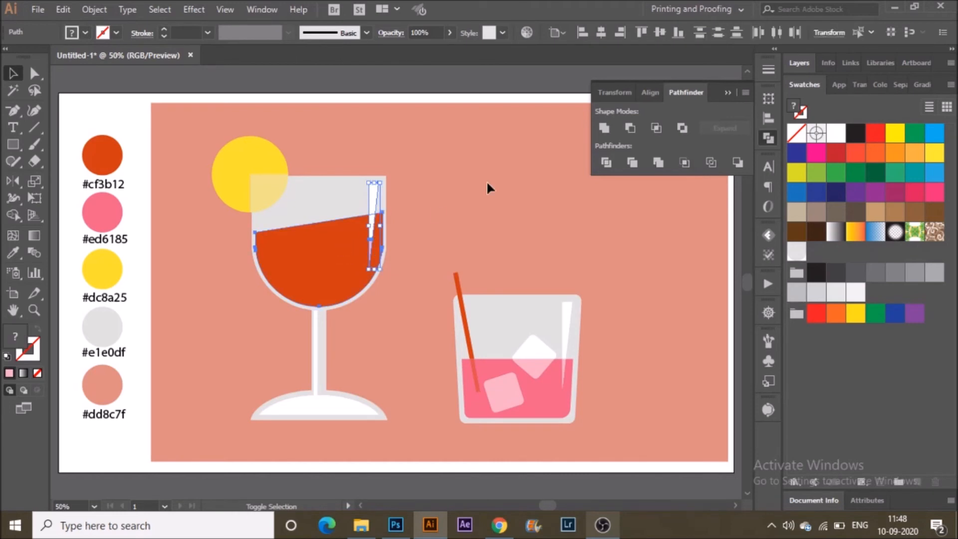
{"action": "left_click", "coordinate": [600, 165]}
{"action": "right_click", "coordinate": [357, 269]}
{"action": "left_click", "coordinate": [438, 369]}
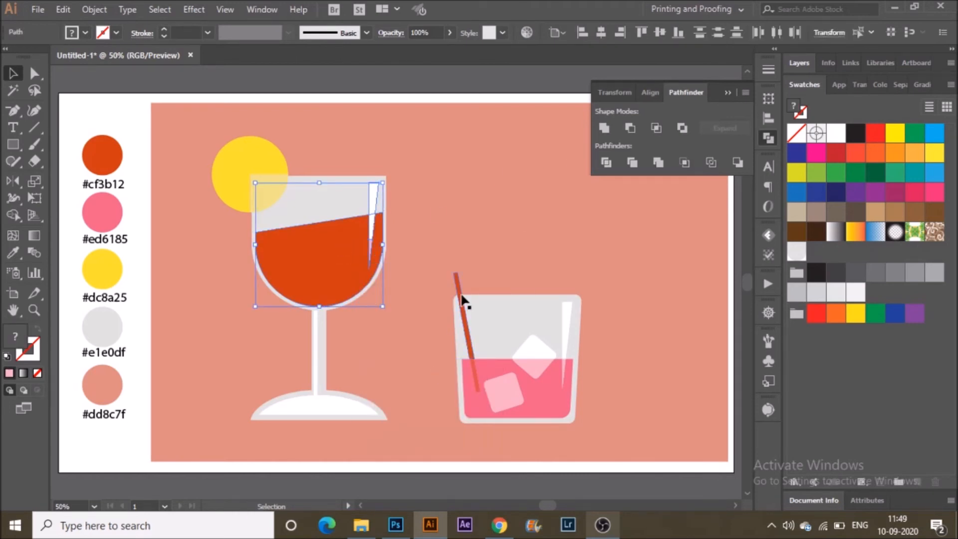
- Fill both highlight pieces over the orange liquid with the light pink of the tumbler's ice cubes
{"action": "key", "text": "super+plus"}
{"action": "left_click", "coordinate": [410, 222]}
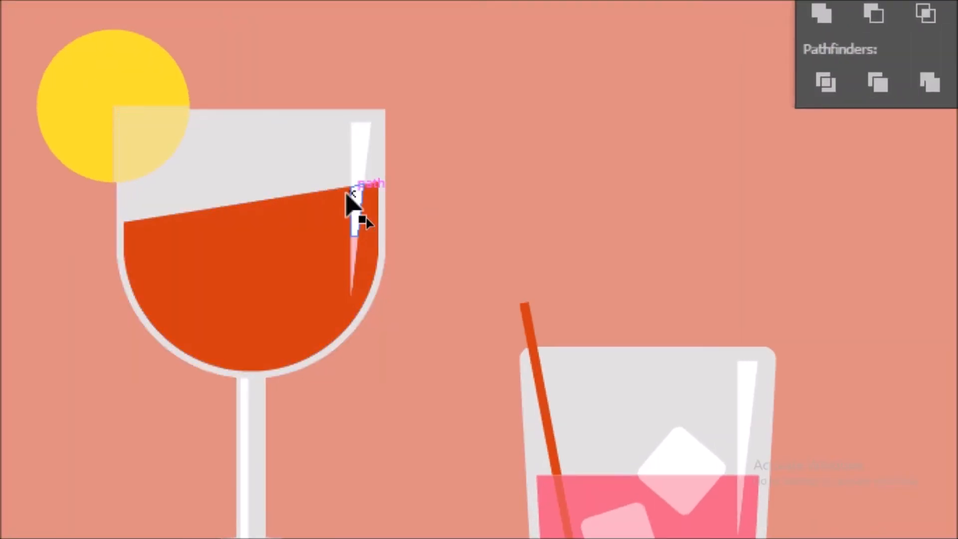
{"action": "left_click", "coordinate": [351, 196]}
{"action": "left_click", "coordinate": [353, 256], "text": "shift"}
{"action": "key", "text": "i"}
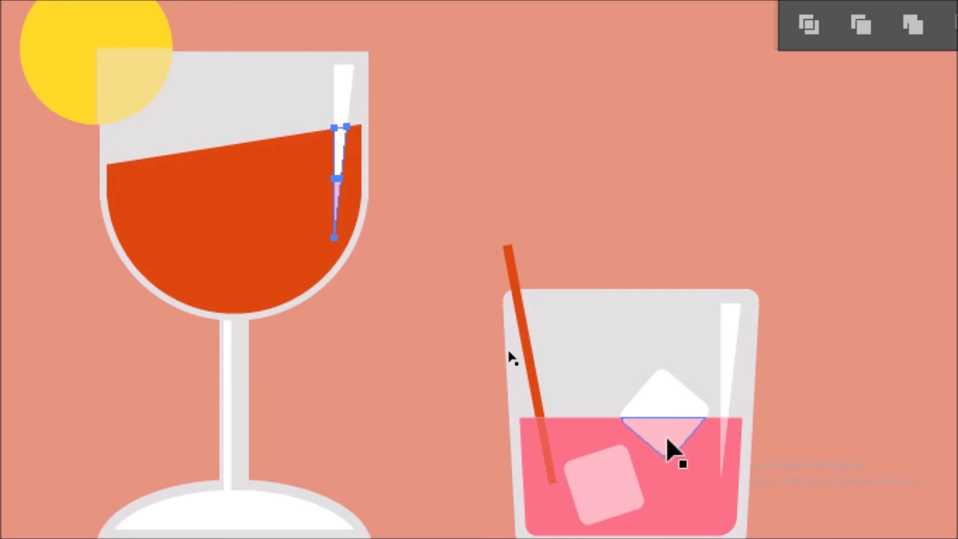
{"action": "left_click", "coordinate": [410, 286]}
- Draw an upright rectangle in the empty area beside the goblet and place a copy of it further right
{"action": "scroll", "coordinate": [392, 342], "scroll_direction": "up", "scroll_amount": 3}
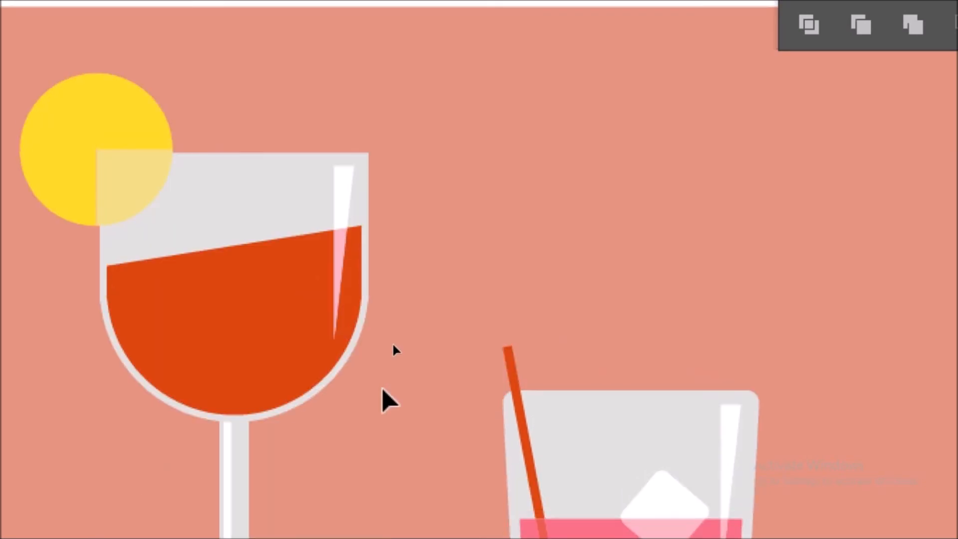
{"action": "key", "text": "m"}
{"action": "left_click_drag", "start_coordinate": [475, 111], "coordinate": [536, 266]}
{"action": "key", "text": "v"}
{"action": "left_click_drag", "start_coordinate": [524, 218], "coordinate": [795, 215]}
- Fill the left helper rectangle with the white of the goblet's highlight
{"action": "left_click", "coordinate": [501, 208]}
{"action": "key", "text": "i"}
{"action": "left_click", "coordinate": [342, 175]}
{"action": "key", "text": "v"}
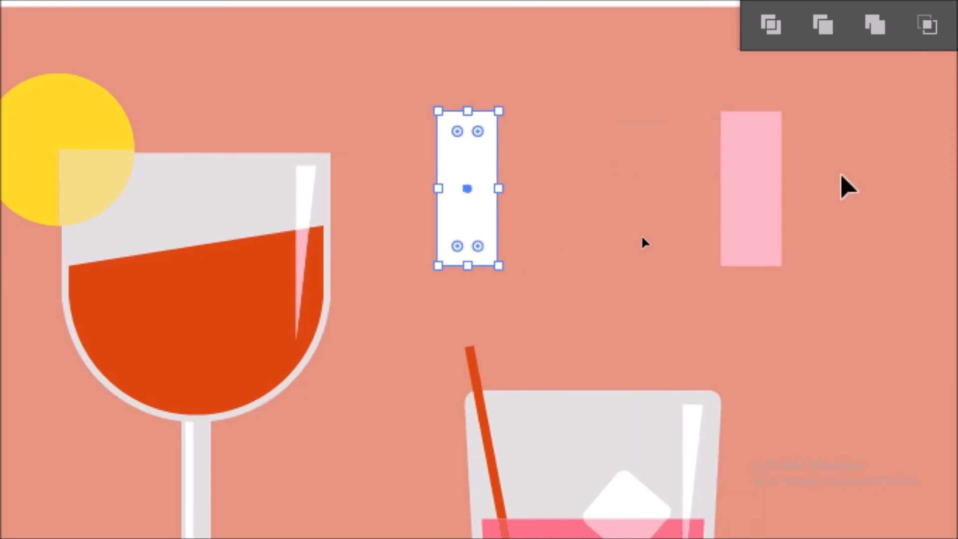
{"action": "key", "text": "i"}
{"action": "left_click", "coordinate": [798, 200]}
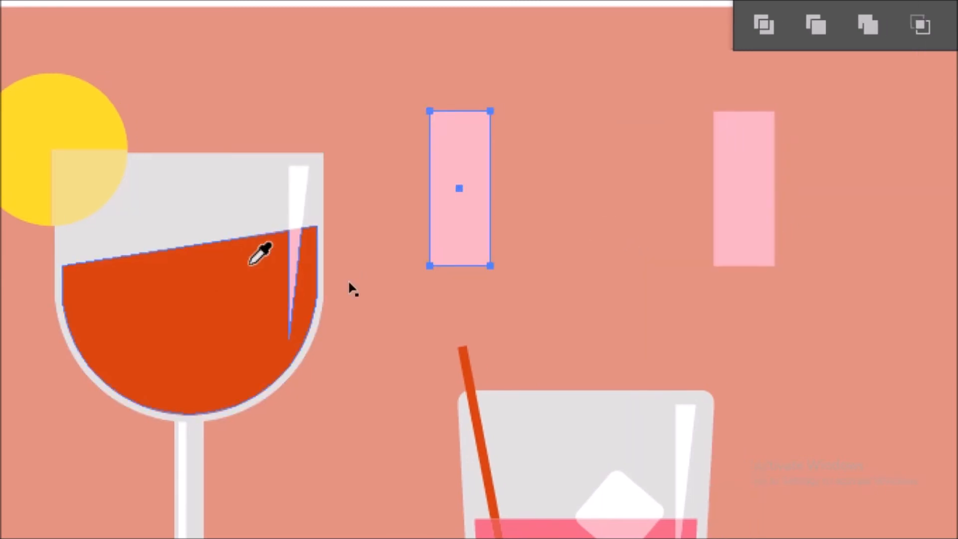
{"action": "key", "text": "ctrl+z"}
- Fill the right helper rectangle with the orange-red of the goblet's liquid
{"action": "key", "text": "v"}
{"action": "left_click", "coordinate": [738, 235]}
{"action": "key", "text": "i"}
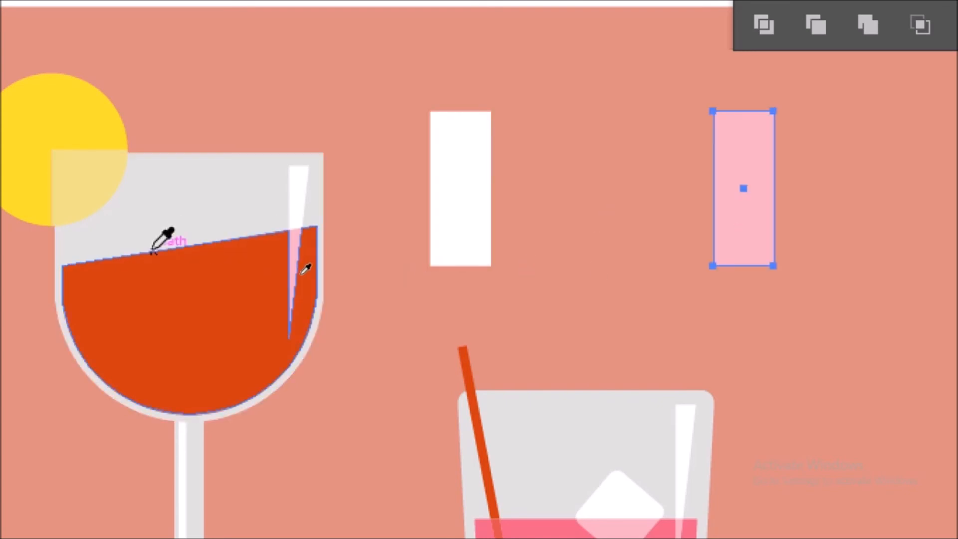
{"action": "left_click", "coordinate": [158, 252]}
{"action": "key", "text": "v"}
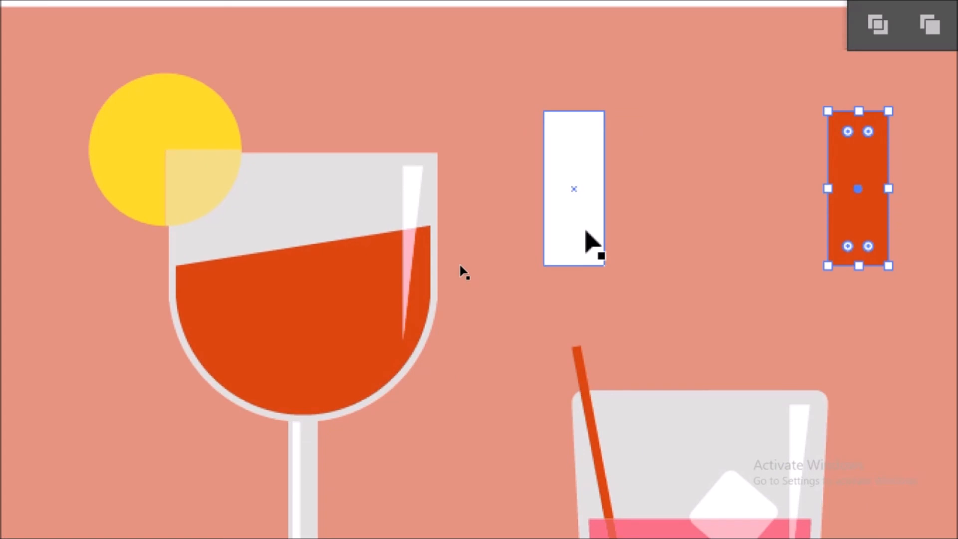
- Blend the white and orange-red helper rectangles to produce an intermediate color swatch between them
{"action": "left_click", "coordinate": [586, 231], "text": "shift"}
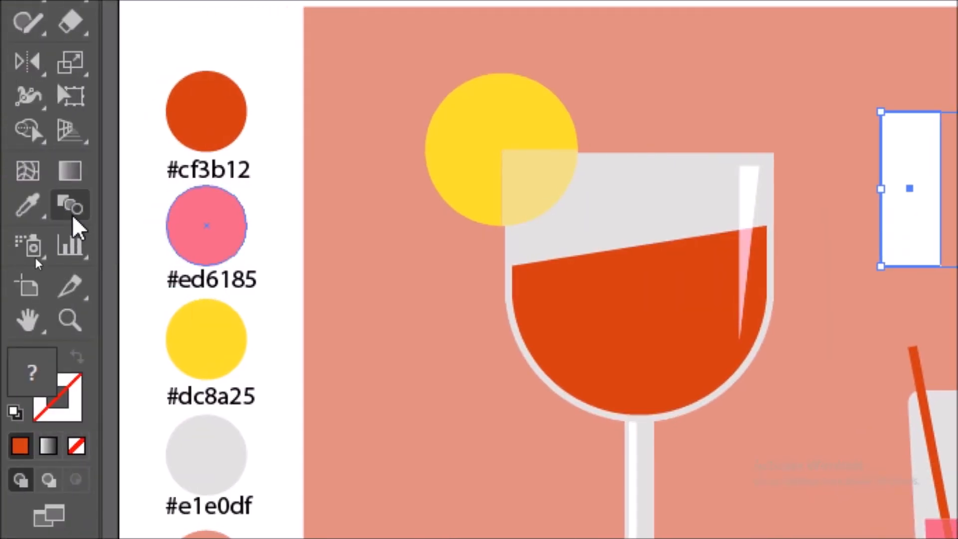
{"action": "left_click", "coordinate": [74, 219]}
{"action": "left_click", "coordinate": [406, 210]}
{"action": "key", "text": "v"}
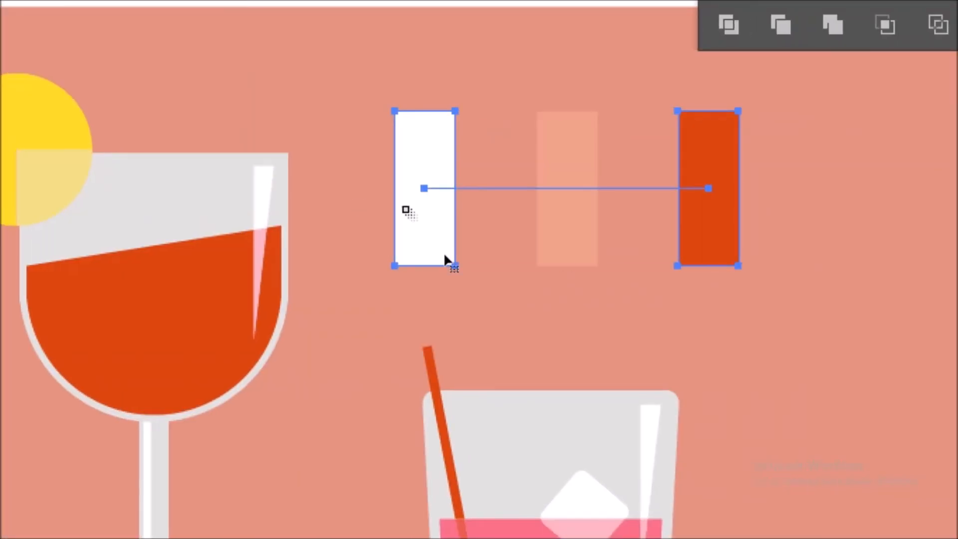
- Fill both highlight pieces over the orange liquid with the blend's middle color and delete the helper blend
{"action": "left_click", "coordinate": [261, 278]}
{"action": "left_click", "coordinate": [259, 301]}
{"action": "key", "text": "i"}
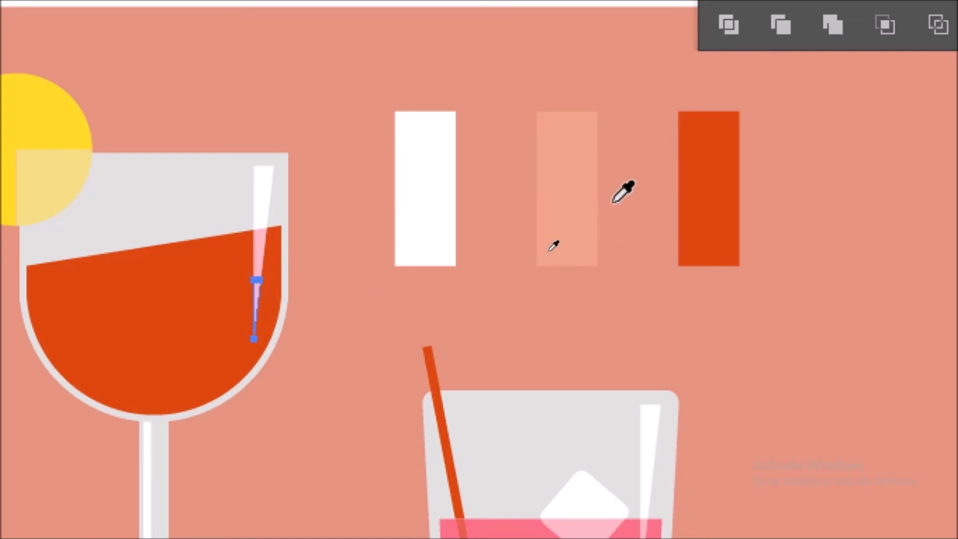
{"action": "left_click", "coordinate": [574, 200]}
{"action": "key", "text": "v"}
{"action": "left_click", "coordinate": [257, 262]}
{"action": "key", "text": "i"}
{"action": "left_click", "coordinate": [571, 226]}
{"action": "key", "text": "v"}
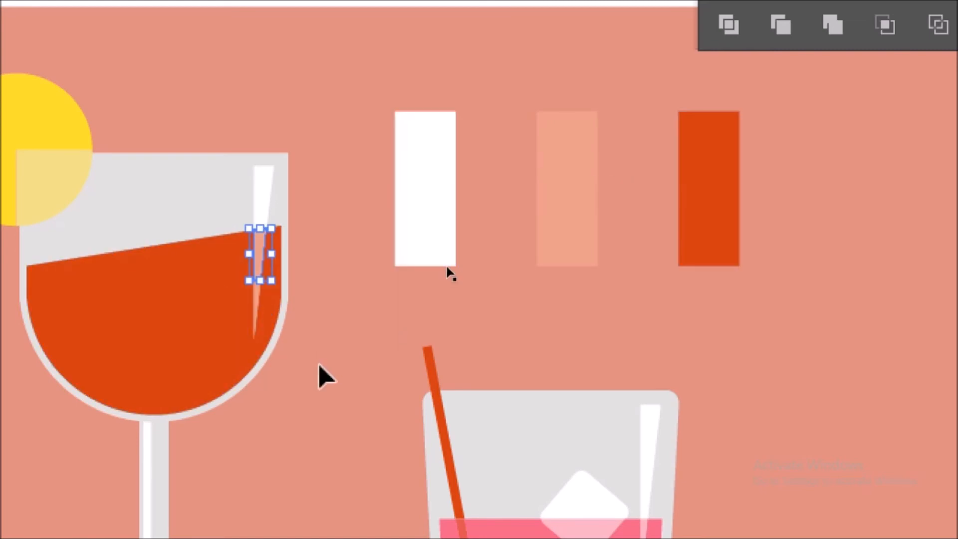
{"action": "left_click", "coordinate": [409, 236]}
{"action": "key", "text": "Delete"}
- Select all pieces of the goblet bowl's highlight and place a copy near the opposite side of the bowl
{"action": "left_click", "coordinate": [267, 207]}
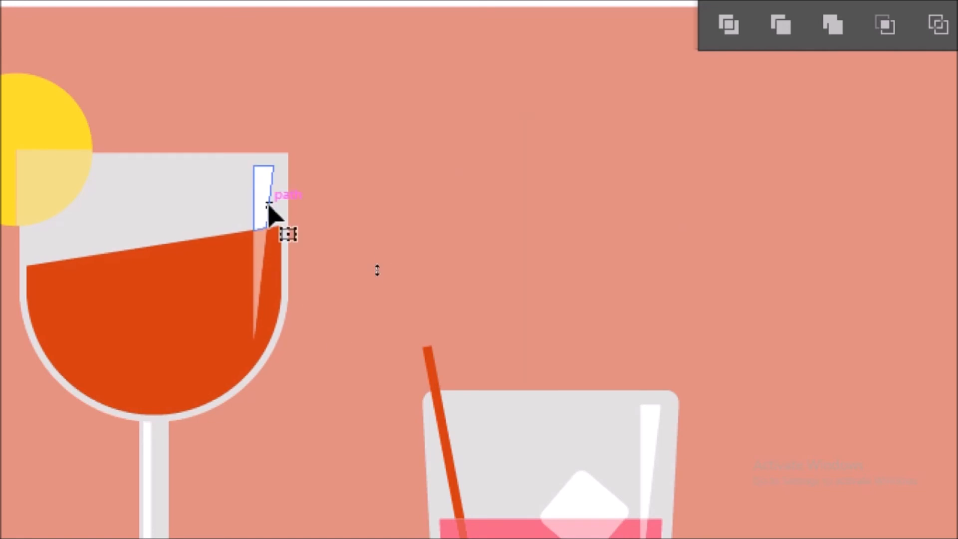
{"action": "left_click", "coordinate": [261, 273], "text": "shift"}
{"action": "left_click_drag", "start_coordinate": [260, 267], "coordinate": [81, 283]}
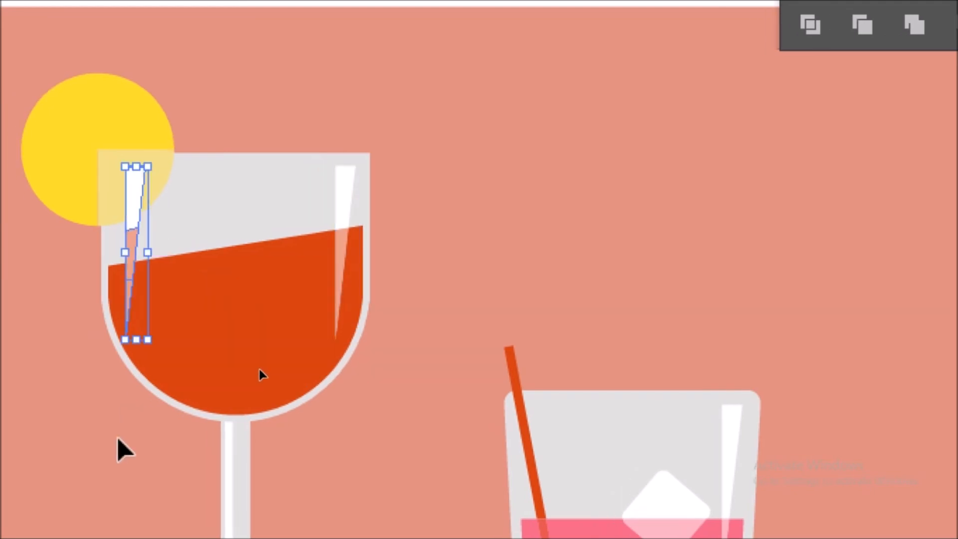
- Reflect the copied highlight across the vertical axis and position it just inside the bowl's left edge
{"action": "right_click", "coordinate": [259, 369]}
{"action": "mouse_move", "coordinate": [310, 194]}
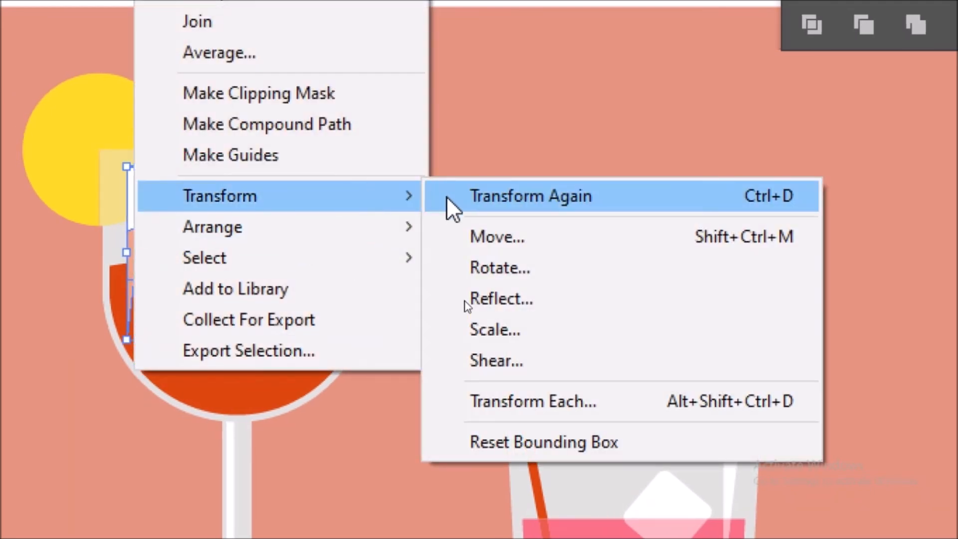
{"action": "left_click", "coordinate": [505, 299]}
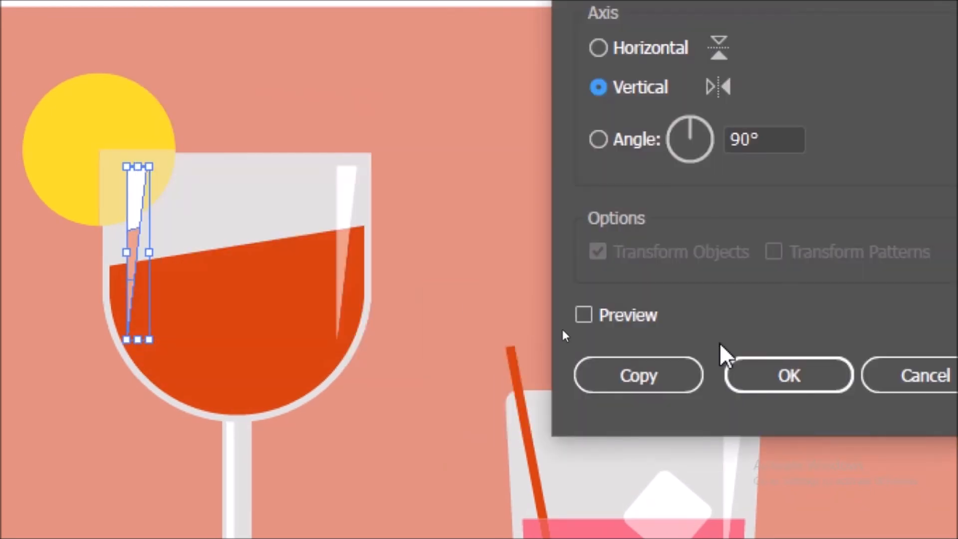
{"action": "left_click", "coordinate": [817, 389]}
{"action": "key", "text": "Left"}
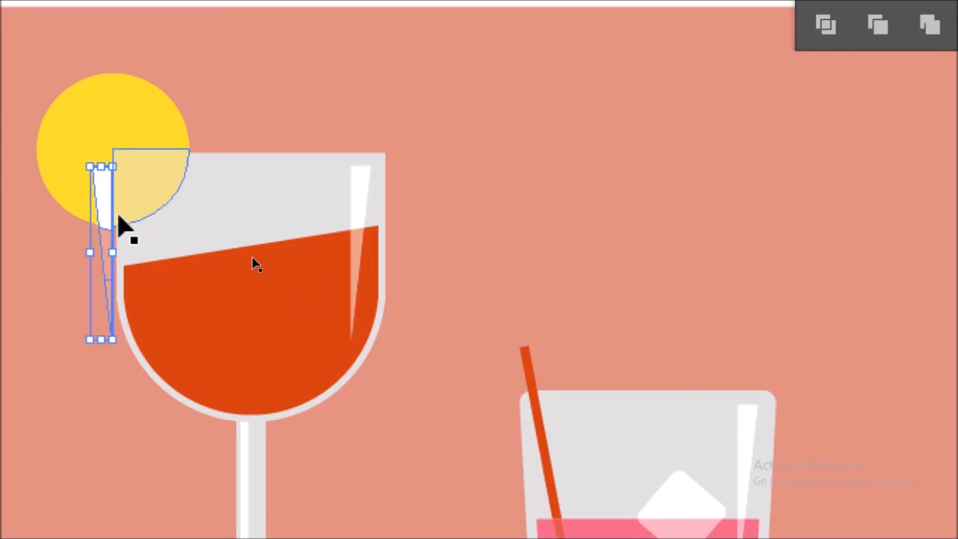
{"action": "left_click_drag", "start_coordinate": [120, 196], "coordinate": [150, 194]}
{"action": "left_click", "coordinate": [534, 380]}
- Fill the middle piece of the goblet's left highlight with the white of its upper piece
{"action": "left_click", "coordinate": [145, 247]}
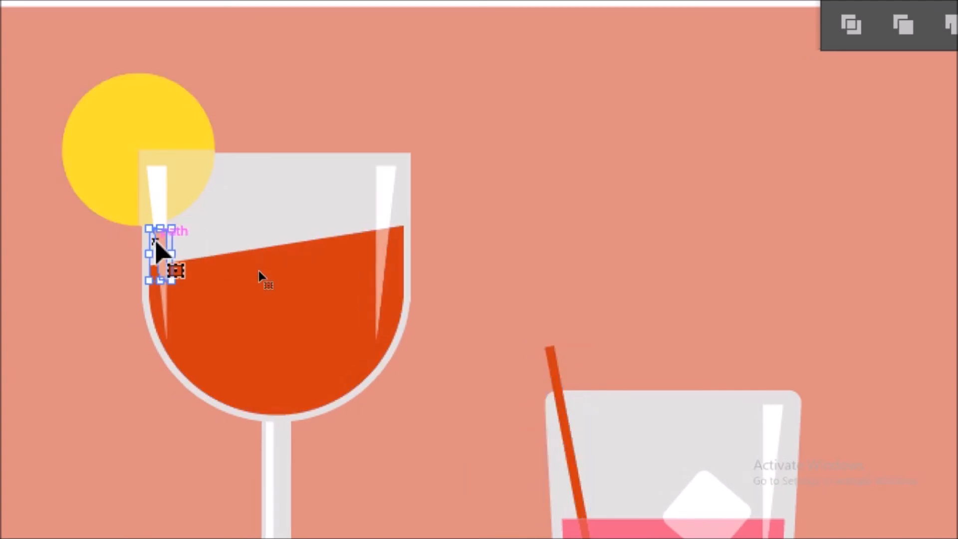
{"action": "key", "text": "i"}
{"action": "left_click", "coordinate": [146, 198]}
{"action": "key", "text": "v"}
{"action": "left_click", "coordinate": [520, 272]}
- Move the pale lower tip of the goblet's left highlight up to the liquid's surface
{"action": "scroll", "coordinate": [624, 439], "scroll_direction": "down", "scroll_amount": 3}
{"action": "scroll", "coordinate": [671, 452], "scroll_direction": "down", "scroll_amount": 2}
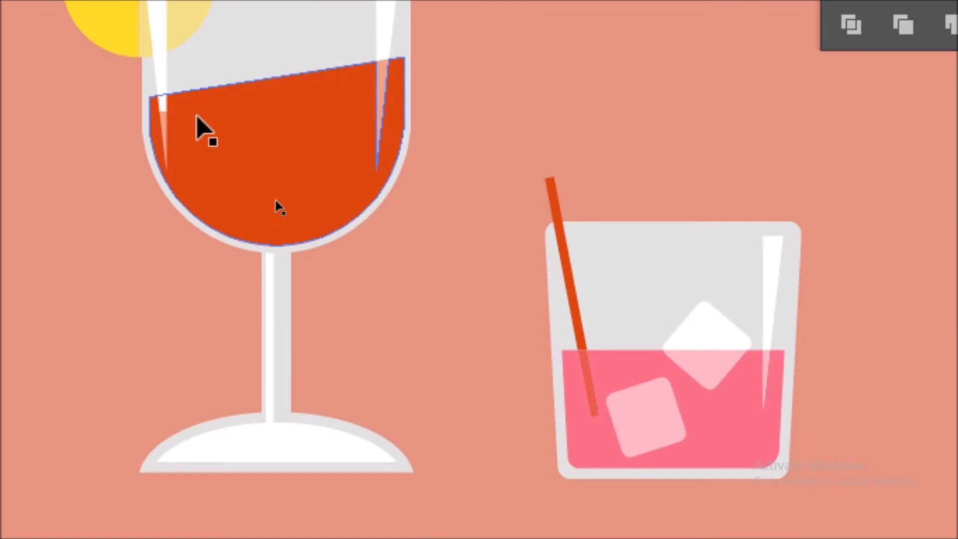
{"action": "left_click", "coordinate": [165, 129]}
{"action": "left_click_drag", "start_coordinate": [166, 131], "coordinate": [164, 104]}
{"action": "left_click", "coordinate": [112, 186]}
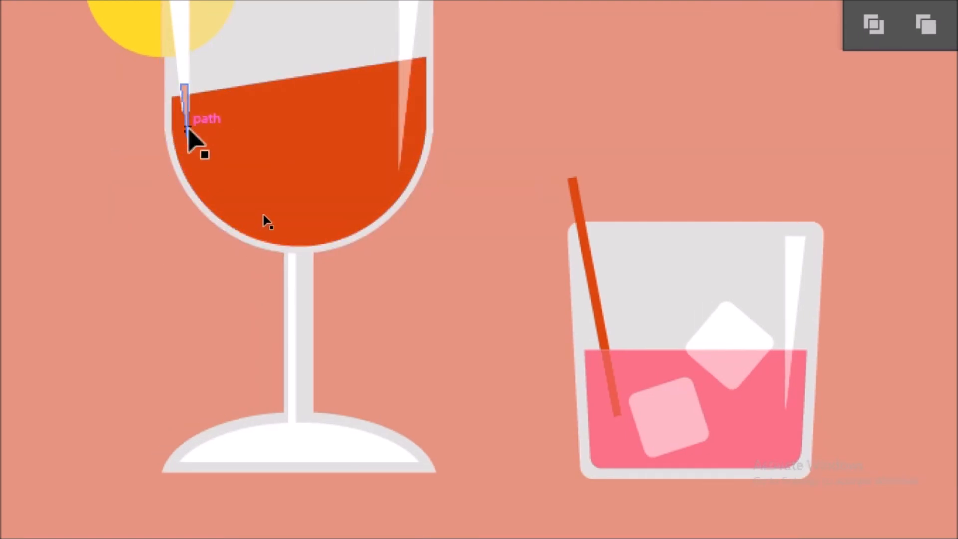
{"action": "mouse_move", "coordinate": [188, 153]}
{"action": "left_mouse_down"}
{"action": "mouse_move", "coordinate": [190, 125]}
{"action": "mouse_move", "coordinate": [190, 135]}
{"action": "left_mouse_up"}
{"action": "left_click", "coordinate": [475, 310]}
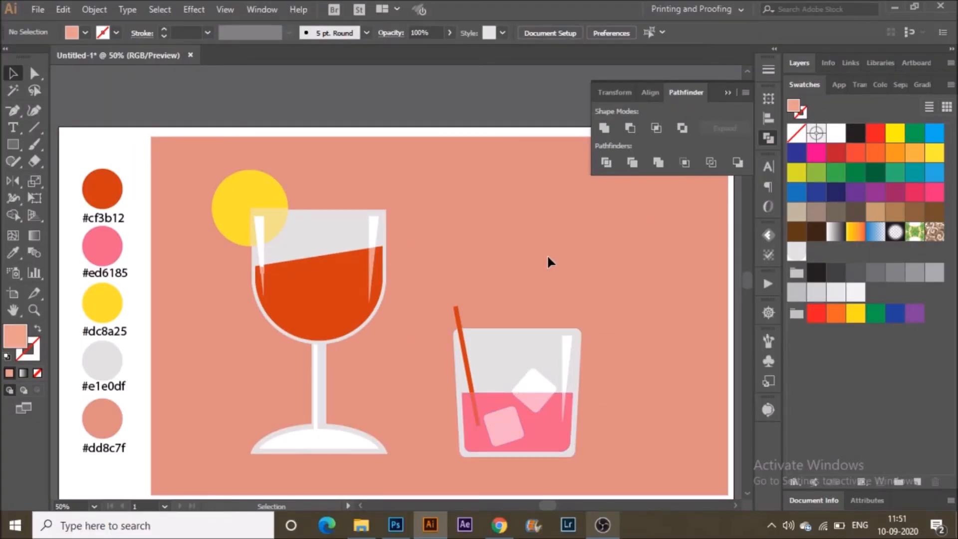
- Narrow the white highlight on the goblet's base and nudge it upward
{"action": "scroll", "coordinate": [598, 264], "scroll_direction": "down", "scroll_amount": 2}
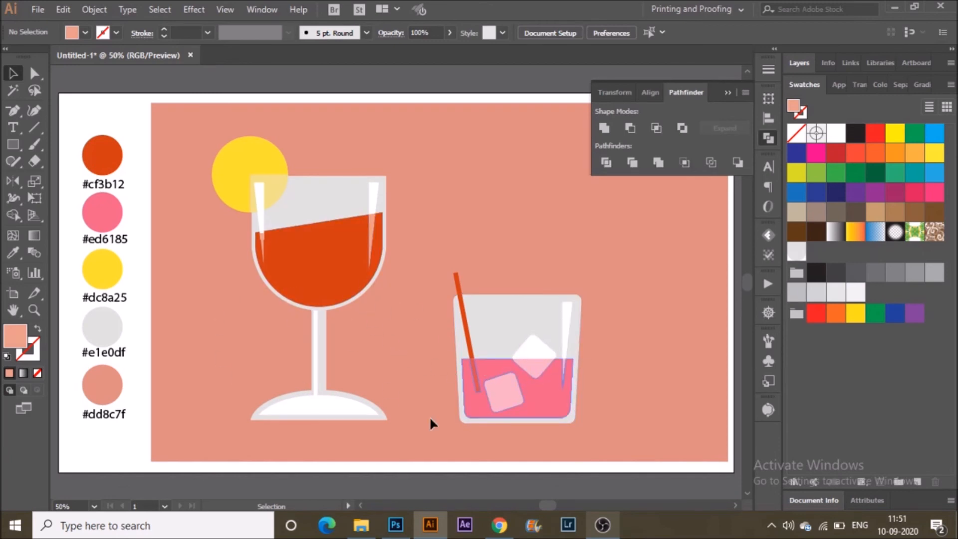
{"action": "double_click", "coordinate": [359, 411]}
{"action": "double_click", "coordinate": [396, 356]}
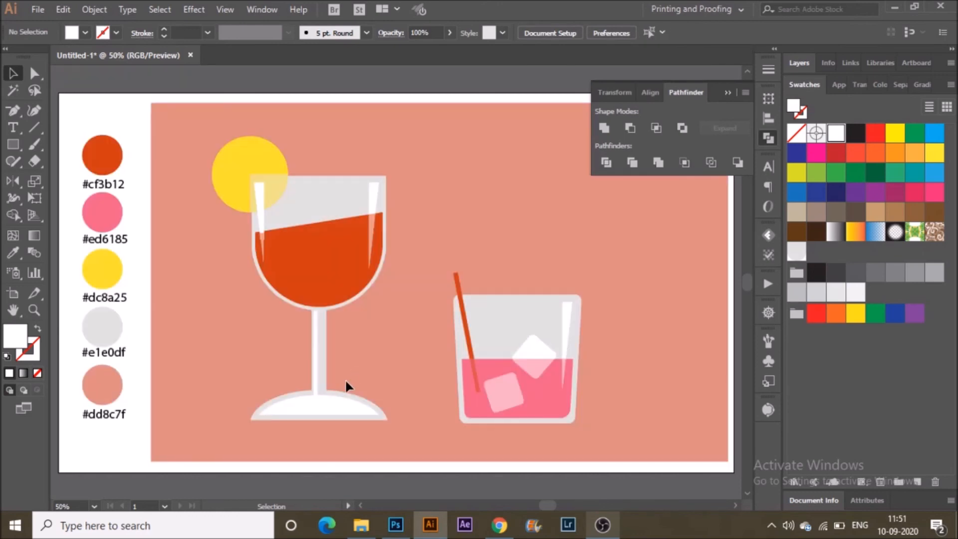
{"action": "mouse_move", "coordinate": [338, 399]}
{"action": "left_mouse_down"}
{"action": "mouse_move", "coordinate": [321, 402]}
{"action": "mouse_move", "coordinate": [333, 407]}
{"action": "left_mouse_up"}
{"action": "key", "text": "Up"}
{"action": "key", "text": "Up"}
{"action": "key", "text": "Up"}
{"action": "key", "text": "Up"}
{"action": "key", "text": "Up"}
{"action": "key", "text": "Up"}
{"action": "key", "text": "Up"}
{"action": "key", "text": "Up"}
{"action": "key", "text": "Up"}
{"action": "key", "text": "Up"}
{"action": "key", "text": "Up"}
{"action": "key", "text": "Up"}
{"action": "key", "text": "Up"}
{"action": "key", "text": "Up"}
{"action": "key", "text": "Up"}
{"action": "key", "text": "Up"}
{"action": "key", "text": "Up"}
{"action": "key", "text": "Up"}
{"action": "key", "text": "Up"}
{"action": "key", "text": "Up"}
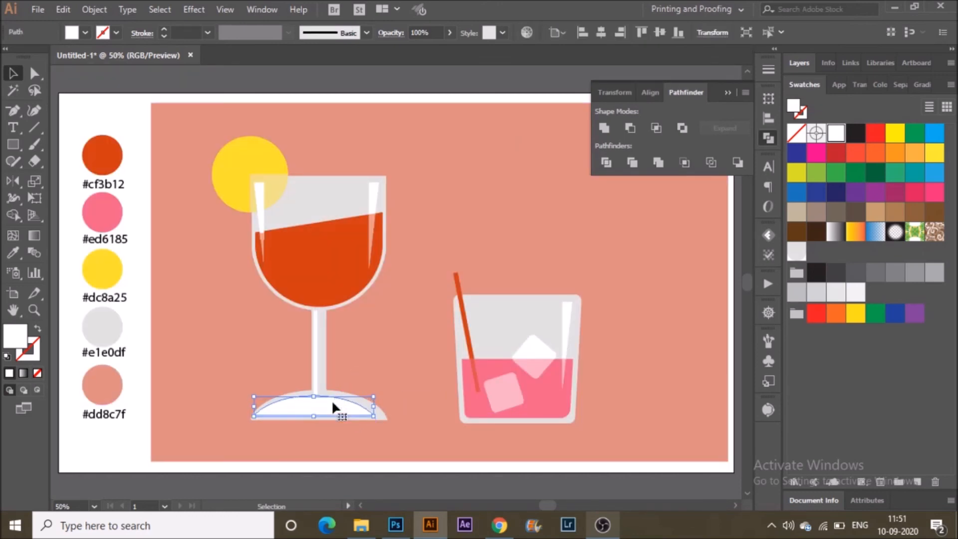
{"action": "left_click", "coordinate": [395, 417]}
- Flatten the base's white highlight and fit it under the upper curve of the goblet's foot
{"action": "left_click", "coordinate": [336, 406]}
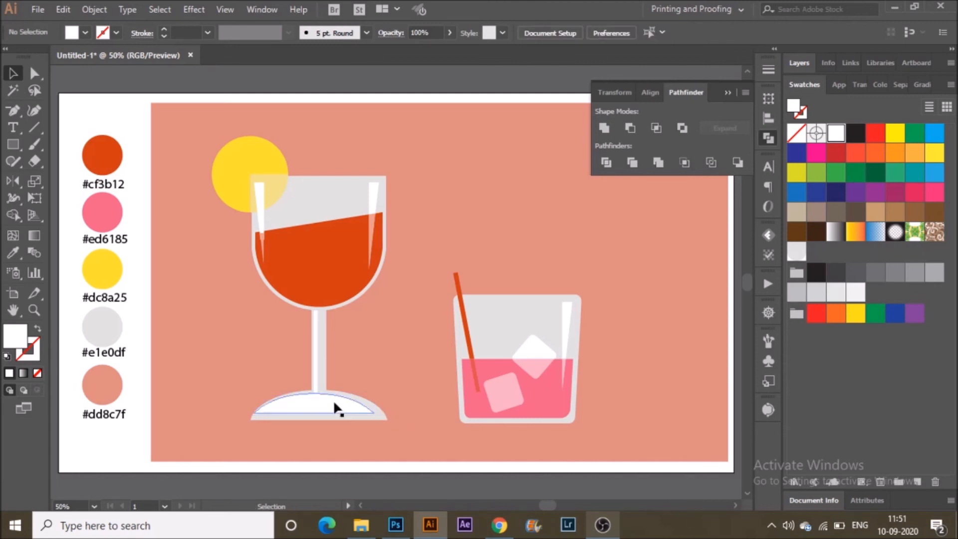
{"action": "left_click", "coordinate": [295, 437]}
{"action": "left_click", "coordinate": [310, 422]}
{"action": "left_click_drag", "start_coordinate": [312, 421], "coordinate": [321, 412]}
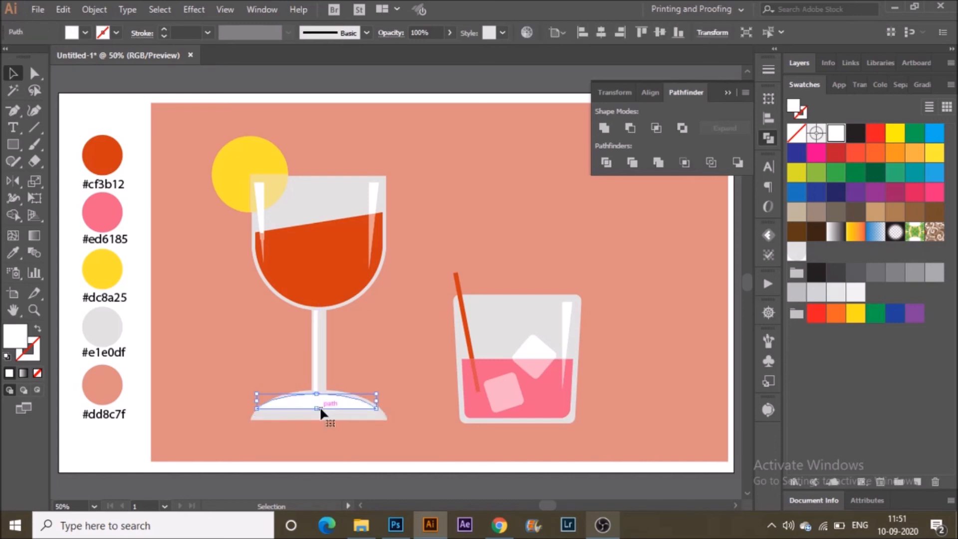
{"action": "left_click", "coordinate": [385, 383]}
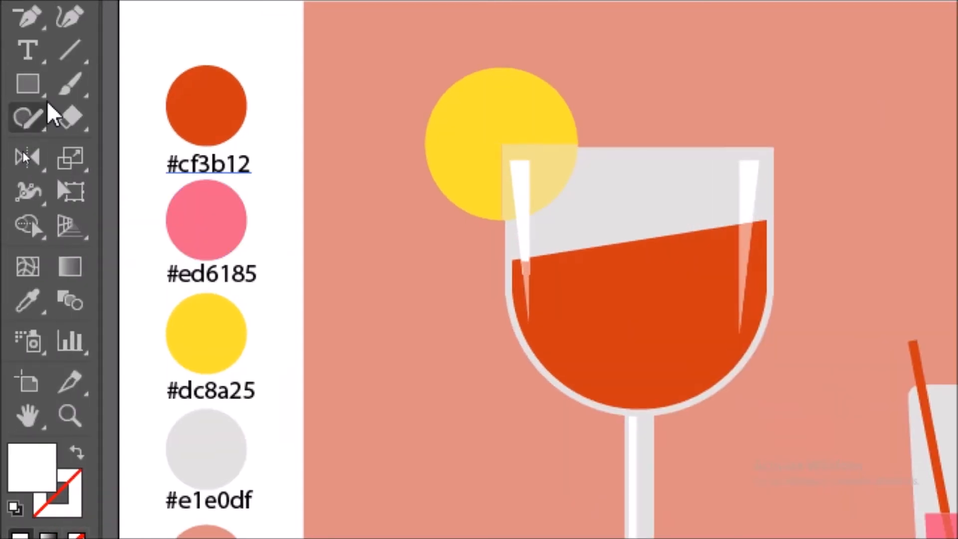
- Draw a flat ellipse about 573 by 66 px centered on the goblet's bottom edge and fill it with the palette's orange-red
{"action": "left_click_drag", "start_coordinate": [38, 90], "coordinate": [181, 161]}
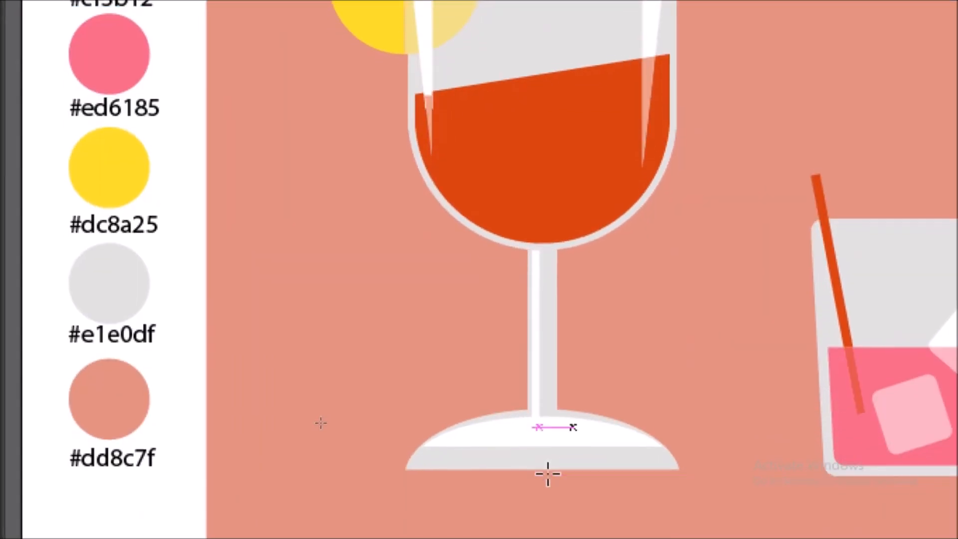
{"action": "left_click_drag", "start_coordinate": [545, 465], "coordinate": [744, 472]}
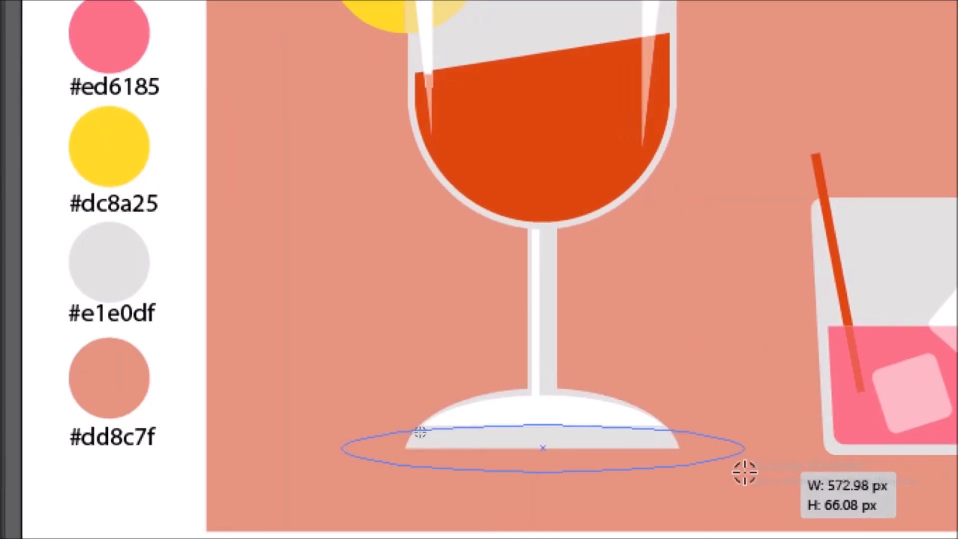
{"action": "scroll", "coordinate": [150, 30], "scroll_direction": "up", "scroll_amount": 4}
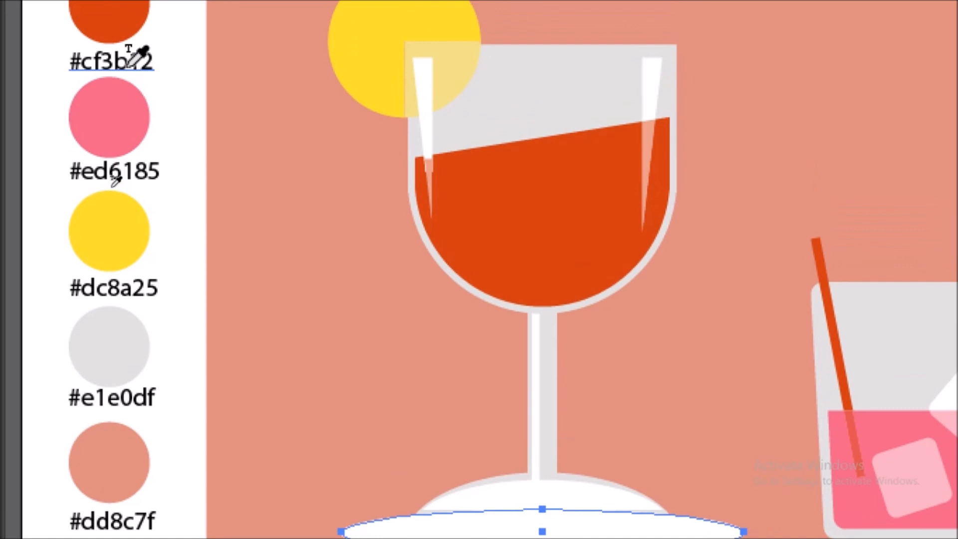
{"action": "left_click", "coordinate": [125, 65]}
{"action": "key", "text": "v"}
- Place a copy of the orange-red ellipse under the tumbler and narrow it to suit that glass
{"action": "scroll", "coordinate": [437, 429], "scroll_direction": "down", "scroll_amount": 6}
{"action": "mouse_move", "coordinate": [621, 392]}
{"action": "left_mouse_down"}
{"action": "mouse_move", "coordinate": [844, 408]}
{"action": "mouse_move", "coordinate": [837, 400]}
{"action": "mouse_move", "coordinate": [730, 411]}
{"action": "mouse_move", "coordinate": [547, 403]}
{"action": "mouse_move", "coordinate": [611, 385]}
{"action": "left_mouse_up"}
{"action": "left_click_drag", "start_coordinate": [753, 377], "coordinate": [772, 381]}
{"action": "scroll", "coordinate": [840, 378], "scroll_direction": "right", "scroll_amount": 3}
- Bring all parts of the goblet and tumbler in front of the two orange-red ellipses
{"action": "left_click", "coordinate": [434, 398], "text": "shift"}
{"action": "left_click", "coordinate": [353, 346], "text": "shift"}
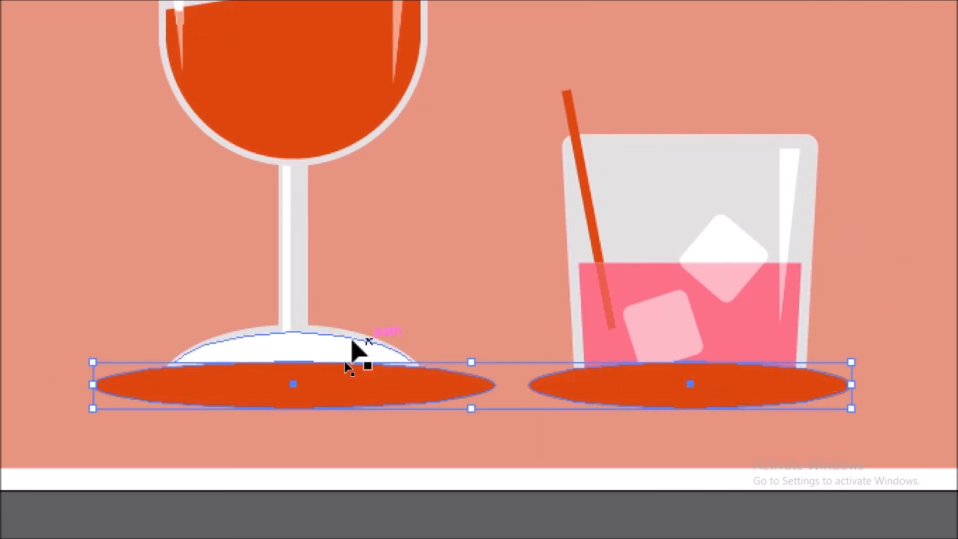
{"action": "left_click_drag", "start_coordinate": [239, 167], "coordinate": [837, 414]}
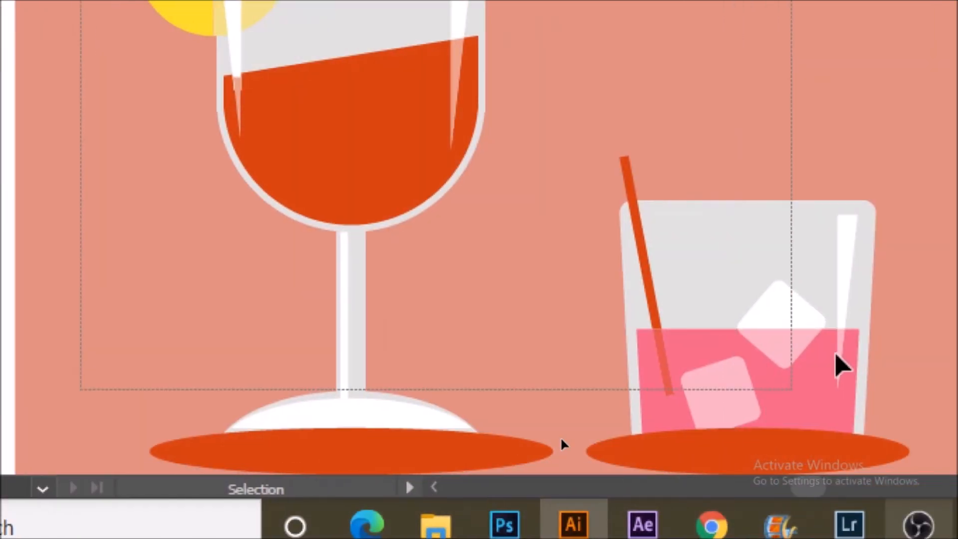
{"action": "right_click", "coordinate": [725, 380]}
{"action": "mouse_move", "coordinate": [764, 232]}
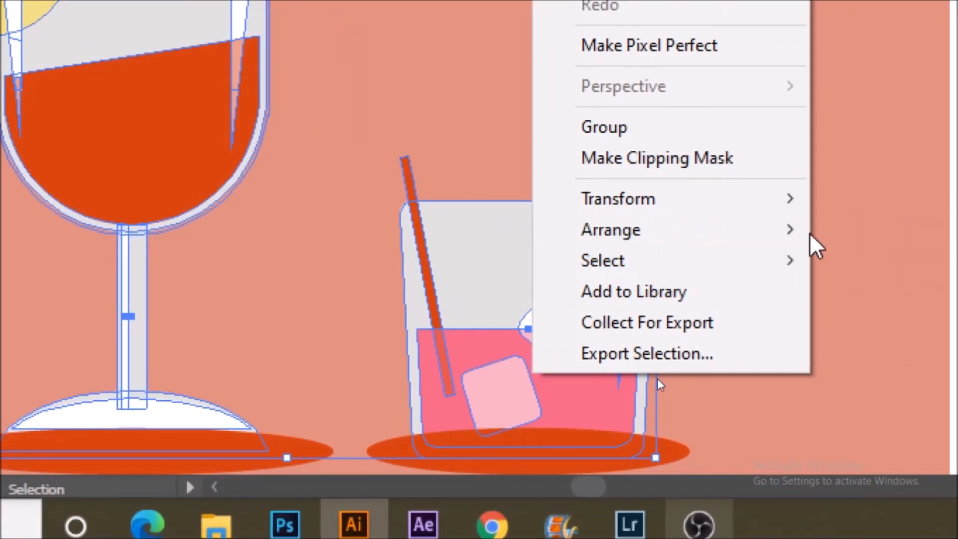
{"action": "mouse_move", "coordinate": [849, 230]}
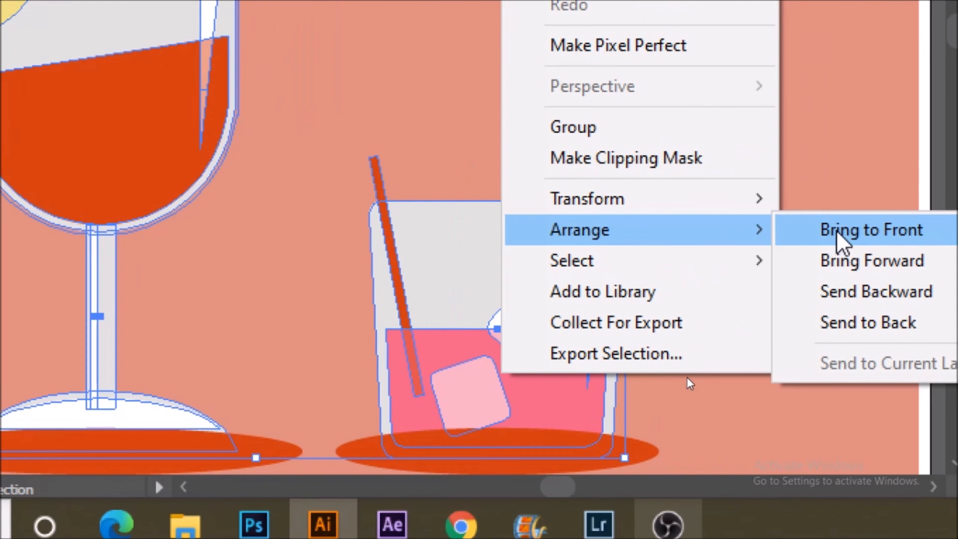
{"action": "left_click", "coordinate": [933, 231]}
{"action": "left_click", "coordinate": [833, 325]}
- Draw an orange-red helper rectangle beside the tumbler, copy it further right and fill the copy with the salmon background color
{"action": "scroll", "coordinate": [635, 418], "scroll_direction": "down", "scroll_amount": 3}
{"action": "key", "text": "m"}
{"action": "left_click_drag", "start_coordinate": [650, 49], "coordinate": [842, 175]}
{"action": "key", "text": "v"}
{"action": "key", "text": "i"}
{"action": "left_click", "coordinate": [708, 329]}
{"action": "key", "text": "v"}
- Blend the orange-red and salmon helper rectangles to produce an intermediate shadow color
{"action": "left_click", "coordinate": [667, 134], "text": "shift"}
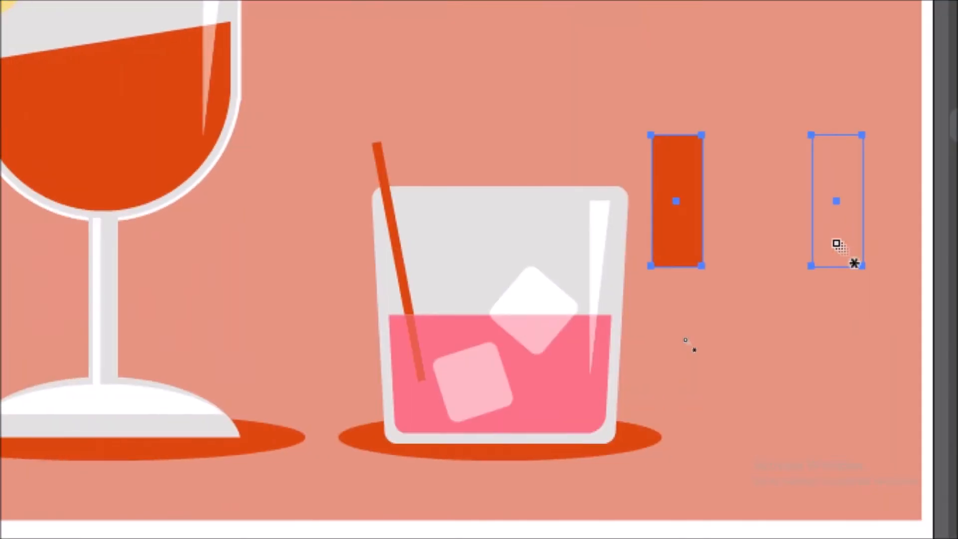
{"action": "left_click", "coordinate": [679, 234]}
{"action": "key", "text": "v"}
{"action": "left_click", "coordinate": [636, 456]}
- Fill both ellipses under the glasses with the blend's middle color and delete the helper blend
{"action": "left_click", "coordinate": [653, 416]}
{"action": "left_click", "coordinate": [278, 420], "text": "shift"}
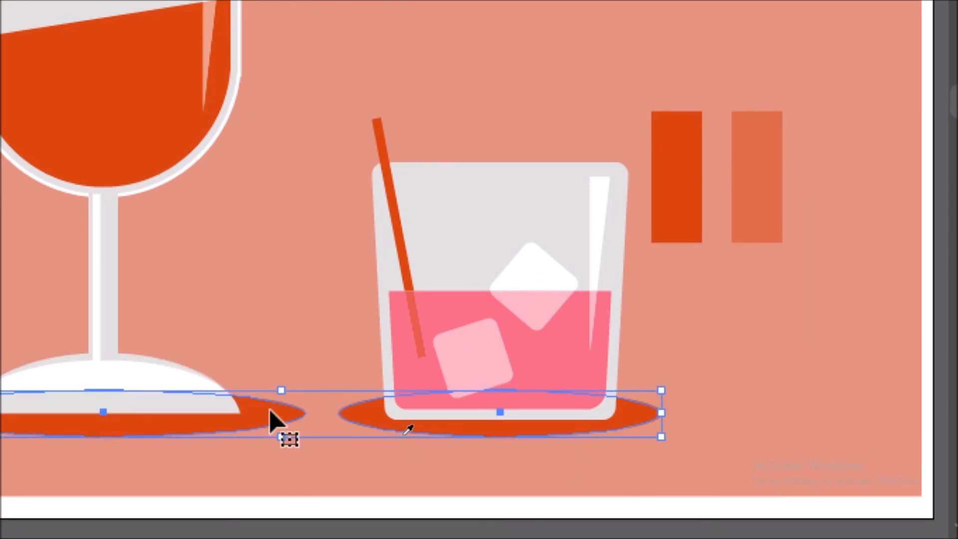
{"action": "key", "text": "i"}
{"action": "left_click", "coordinate": [764, 127]}
{"action": "key", "text": "v"}
{"action": "left_click", "coordinate": [754, 396]}
{"action": "left_click", "coordinate": [766, 196]}
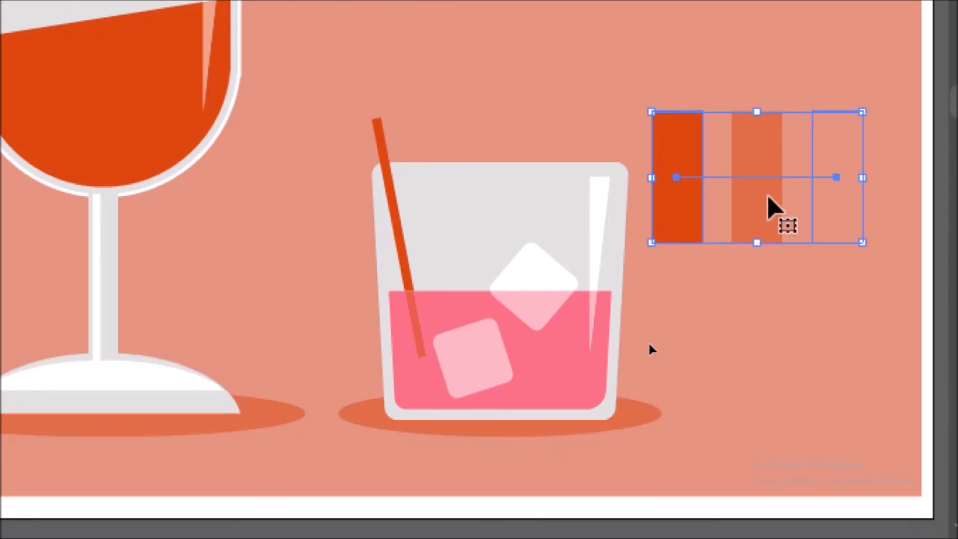
{"action": "key", "text": "Delete"}
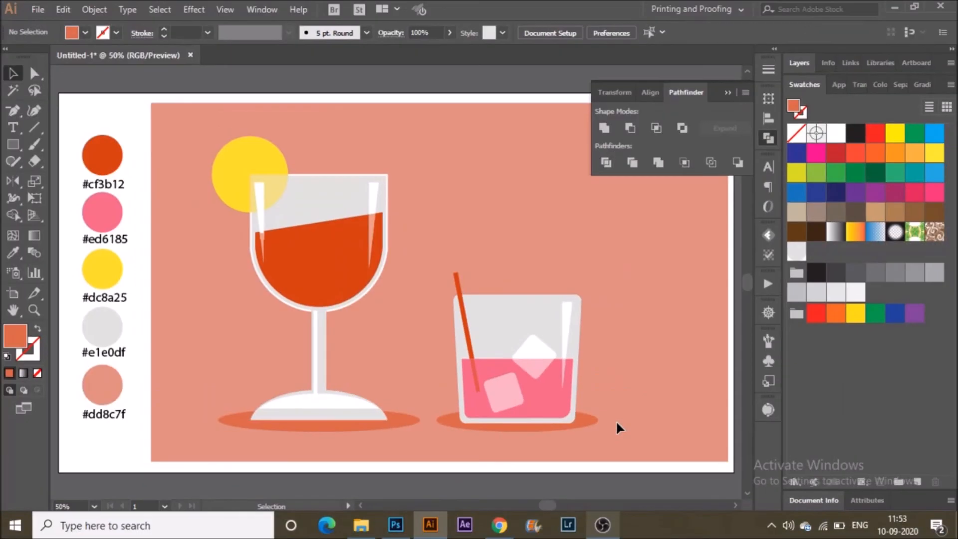
- Collapse the floating Pathfinder controls to uncover the whole illustration
{"action": "scroll", "coordinate": [575, 442], "scroll_direction": "up", "scroll_amount": 1}
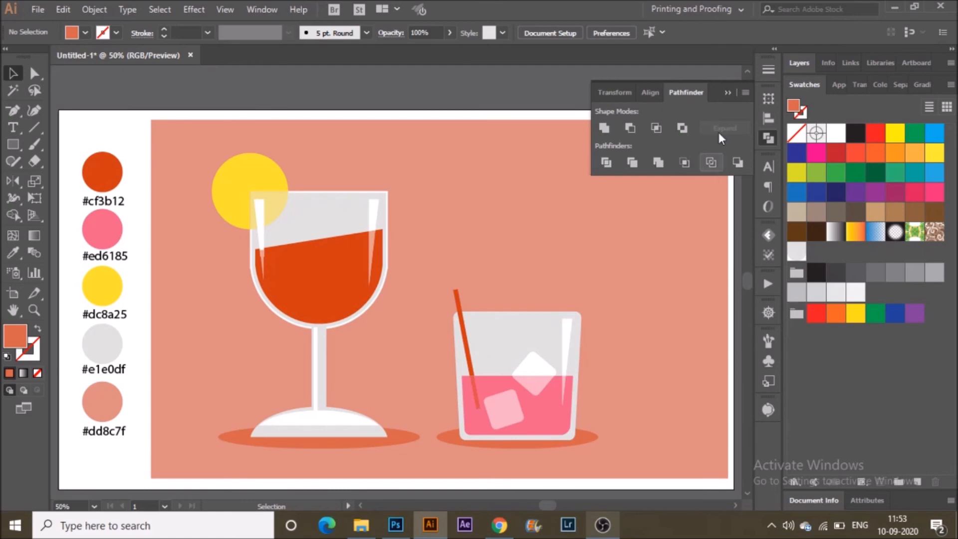
{"action": "left_click", "coordinate": [726, 94]}
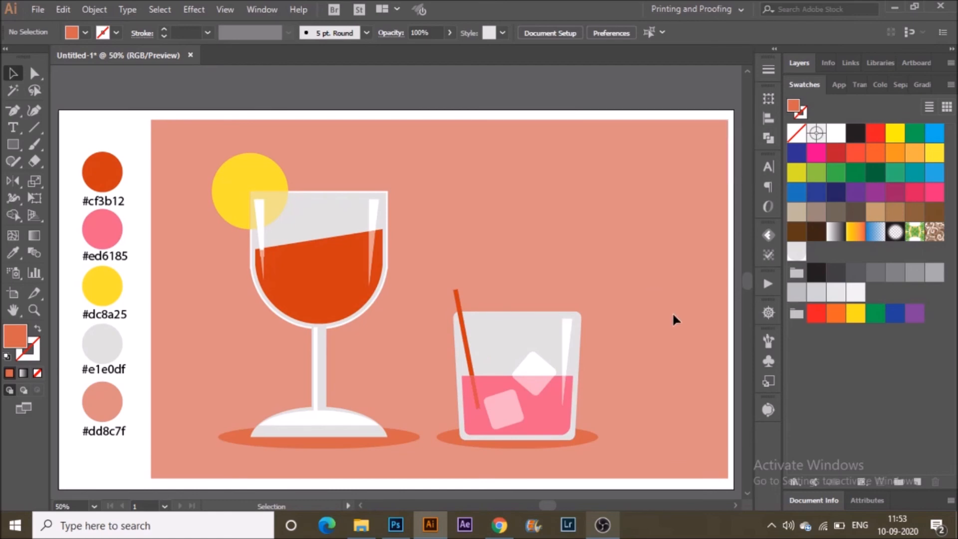